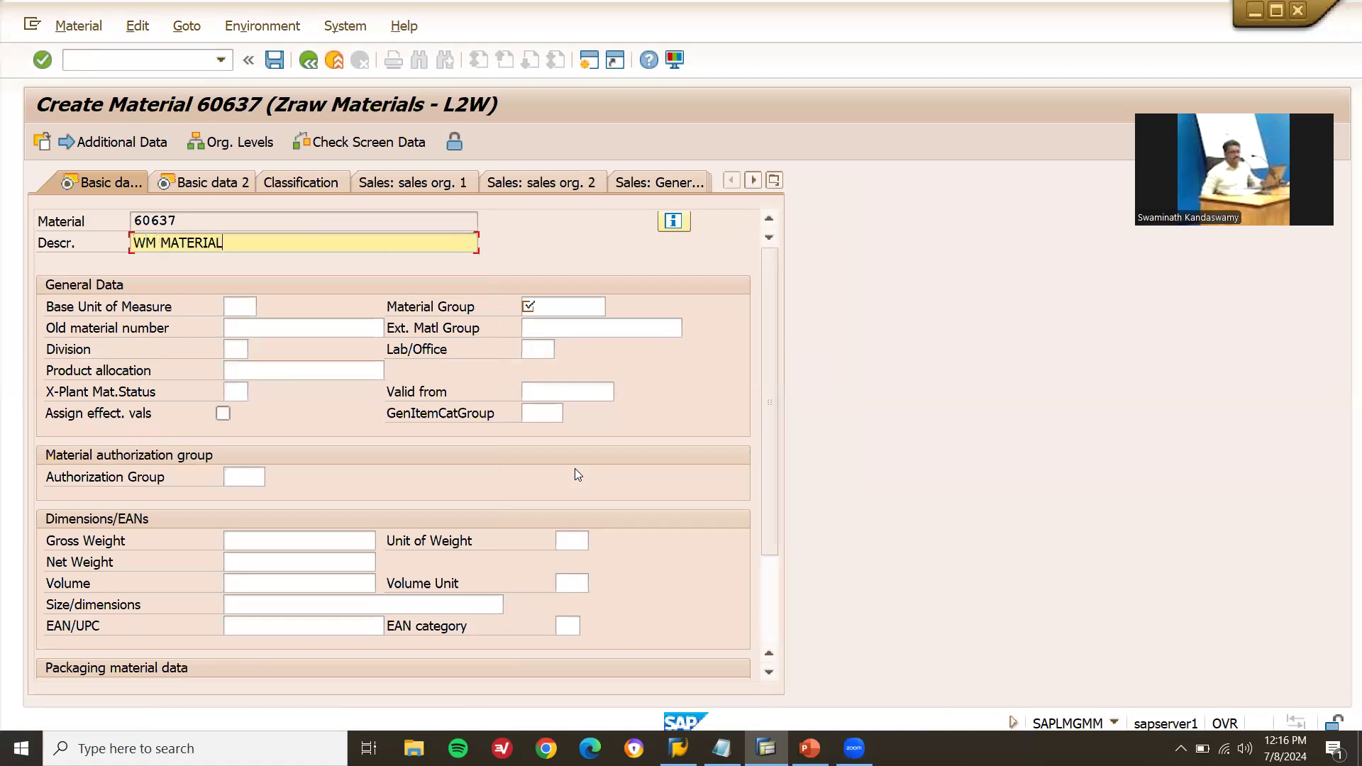
Set the material's base unit of measure to EA and its material group to 003, and confirm the basic data
click(241, 306)
text(EA)
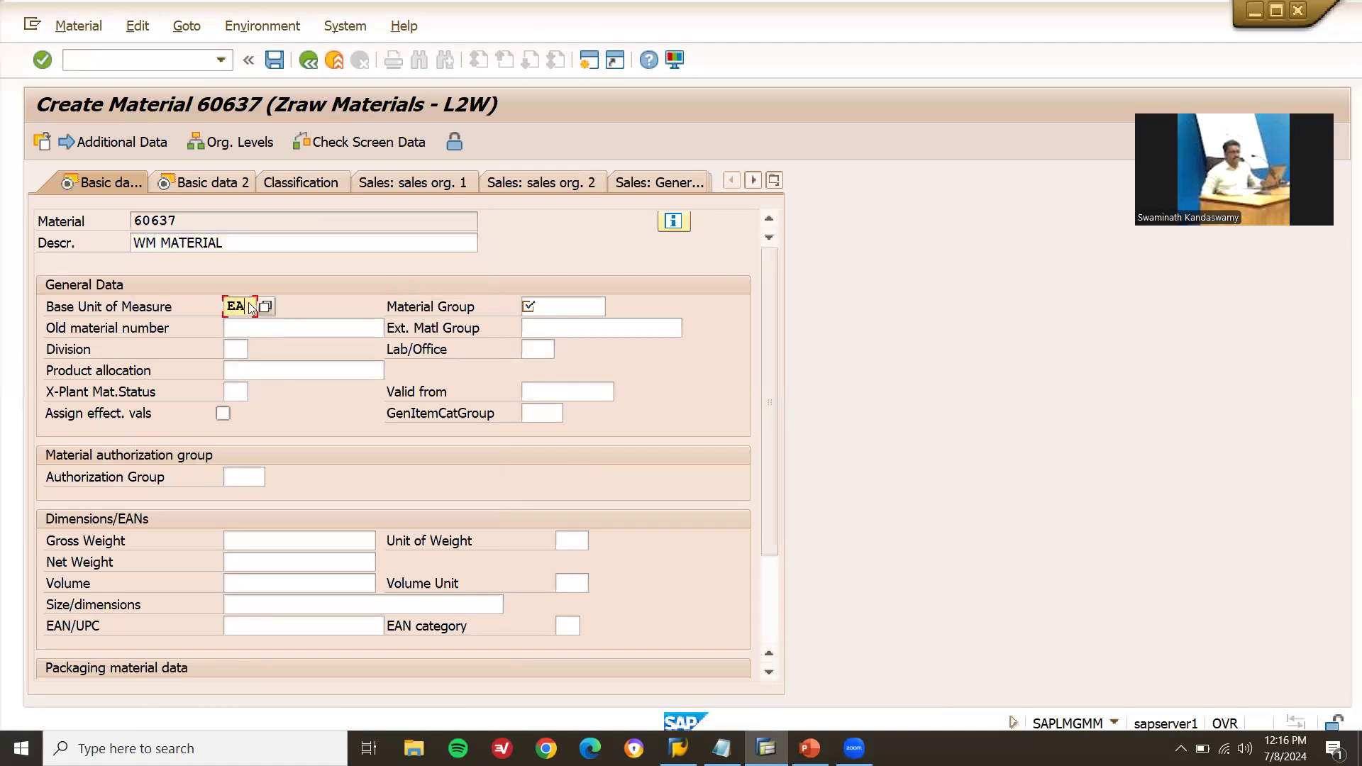
key(Return)
text(003)
key(Return)
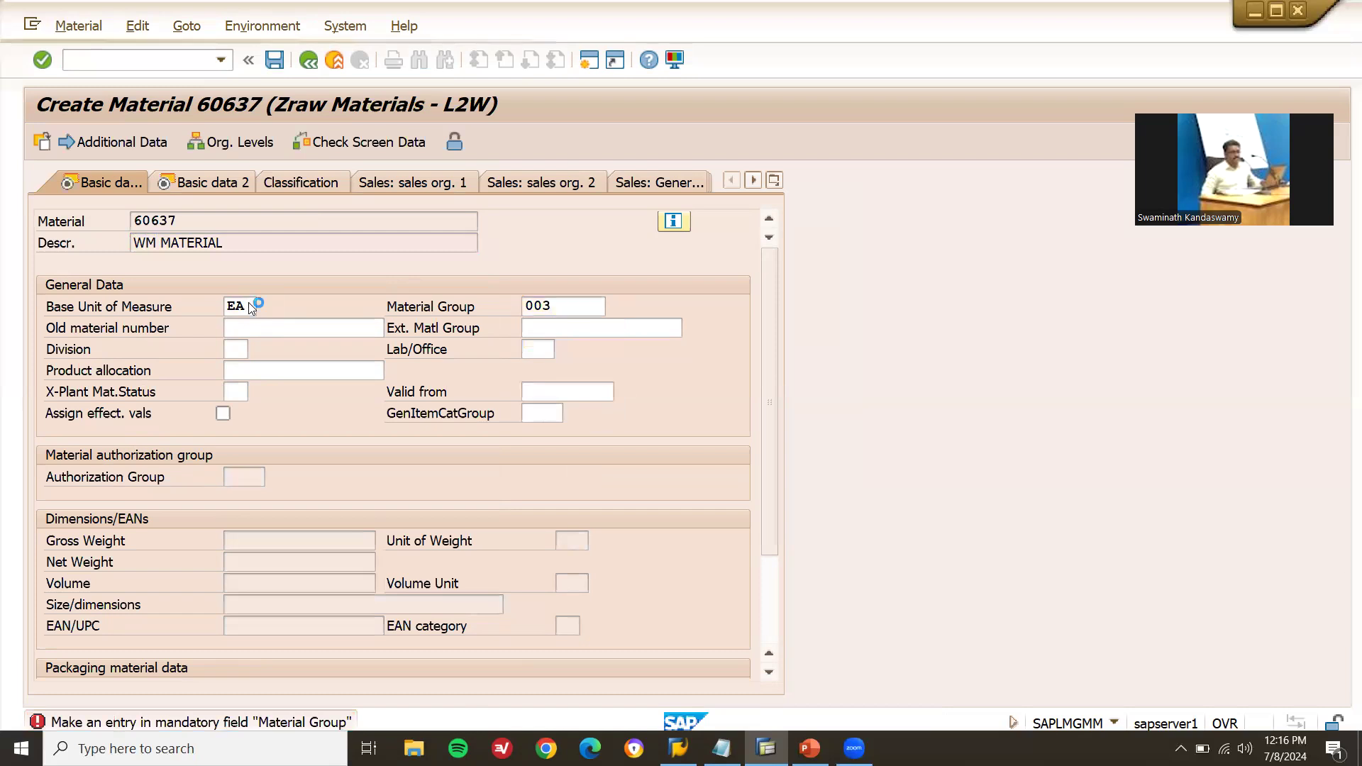
key(Return)
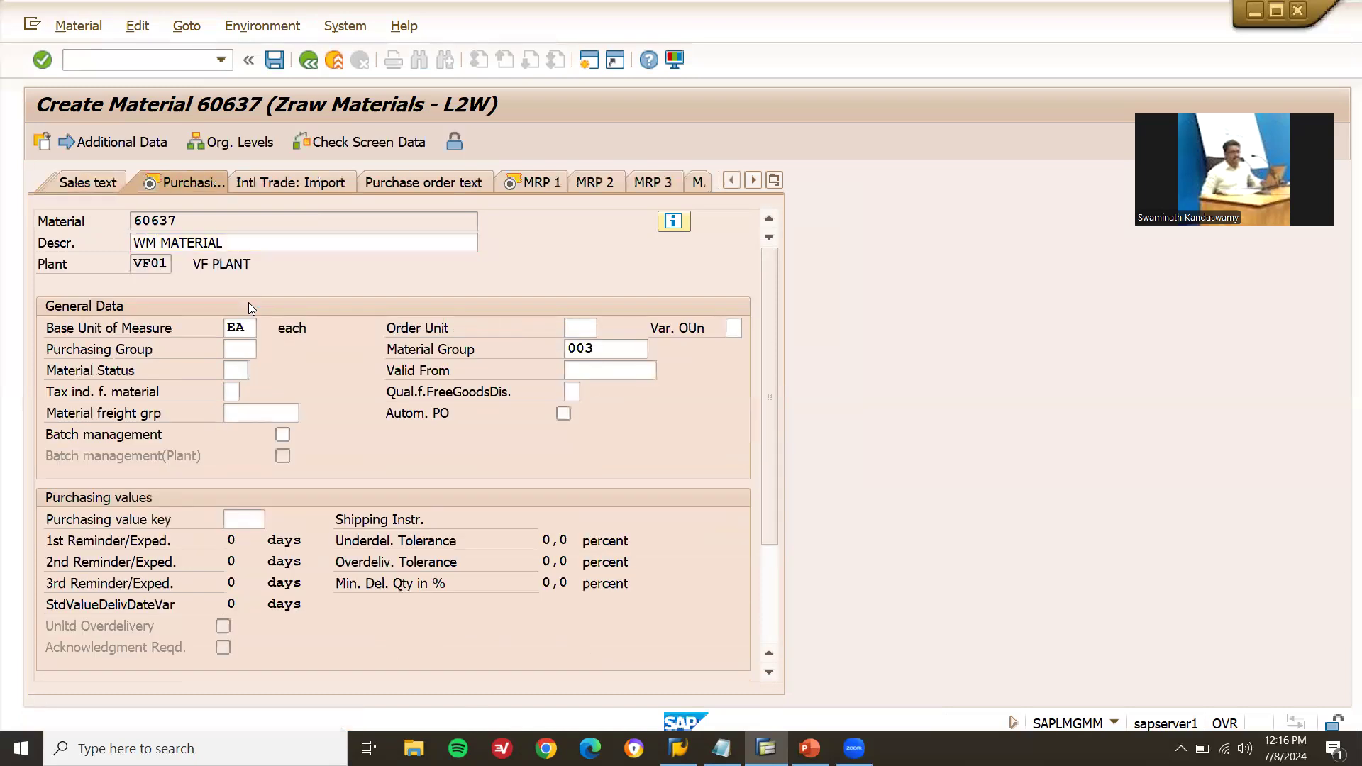
Continue past the purchasing view and set the MRP type to ND in the MRP 1 view
key(Return)
key(Return)
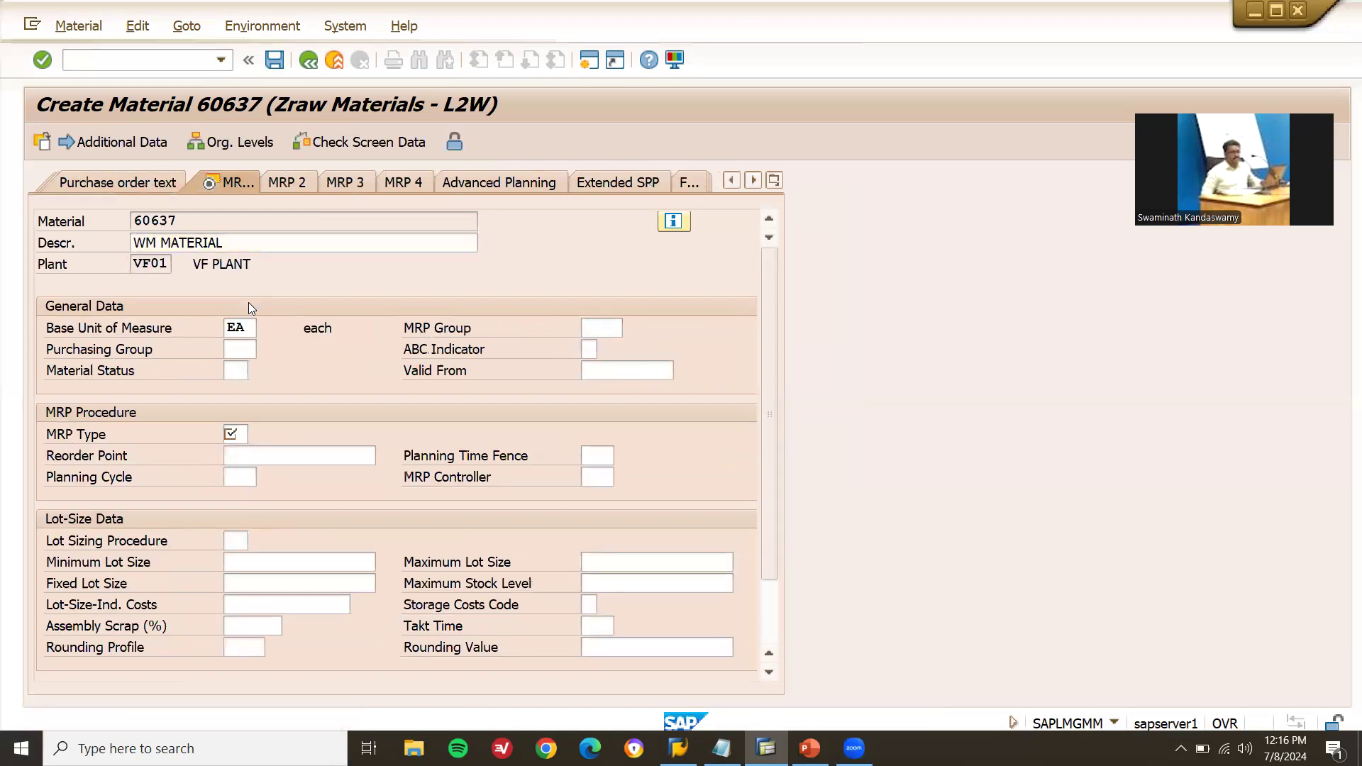
text(ND)
key(Return)
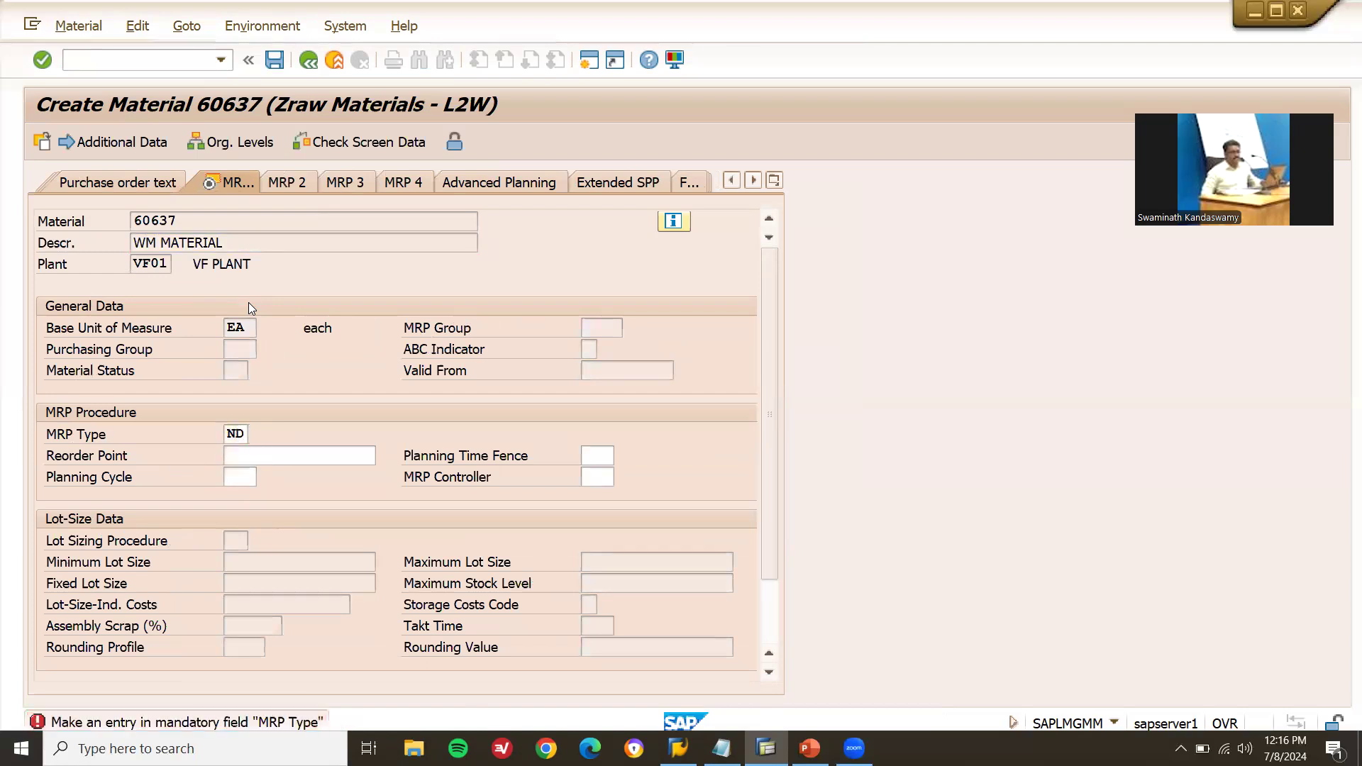
key(Return)
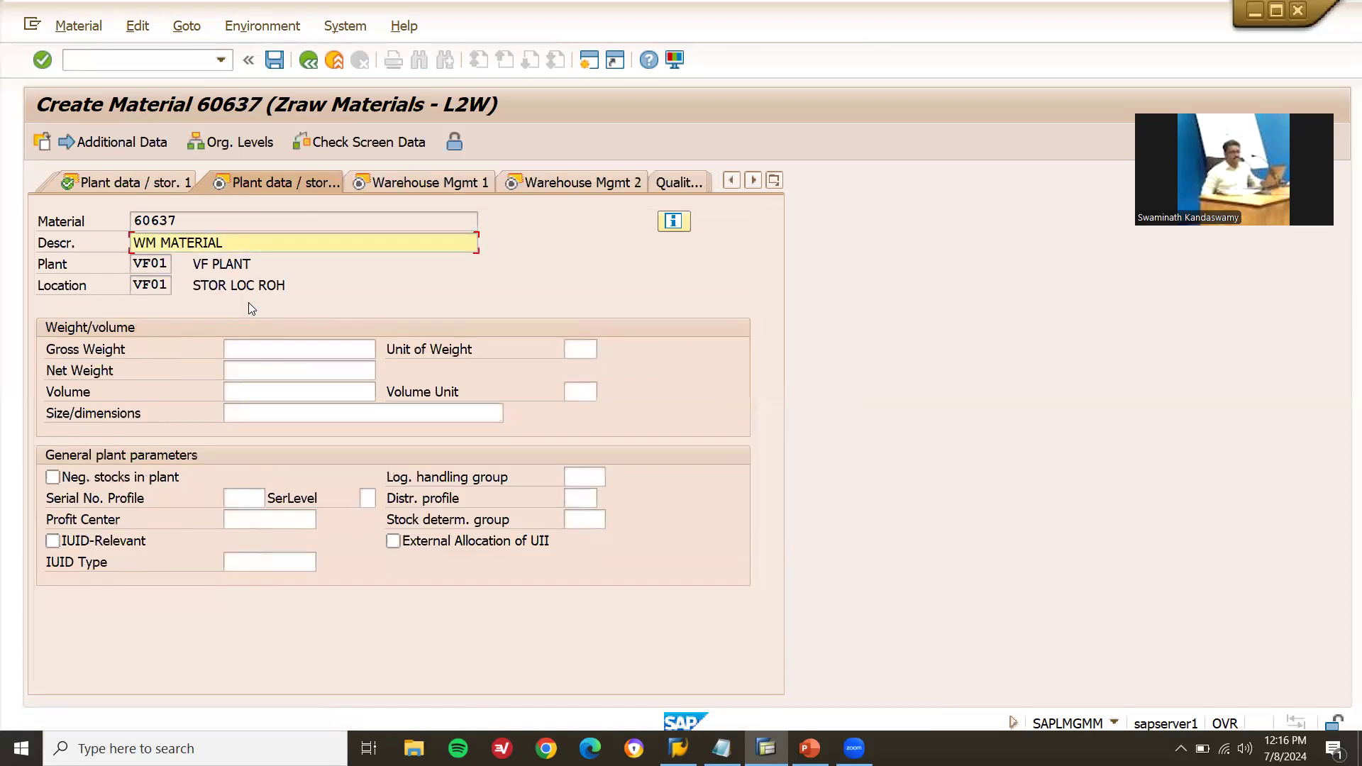
Accept the second plant data view without a profit center and pass the first warehouse management view unchanged
key(Return)
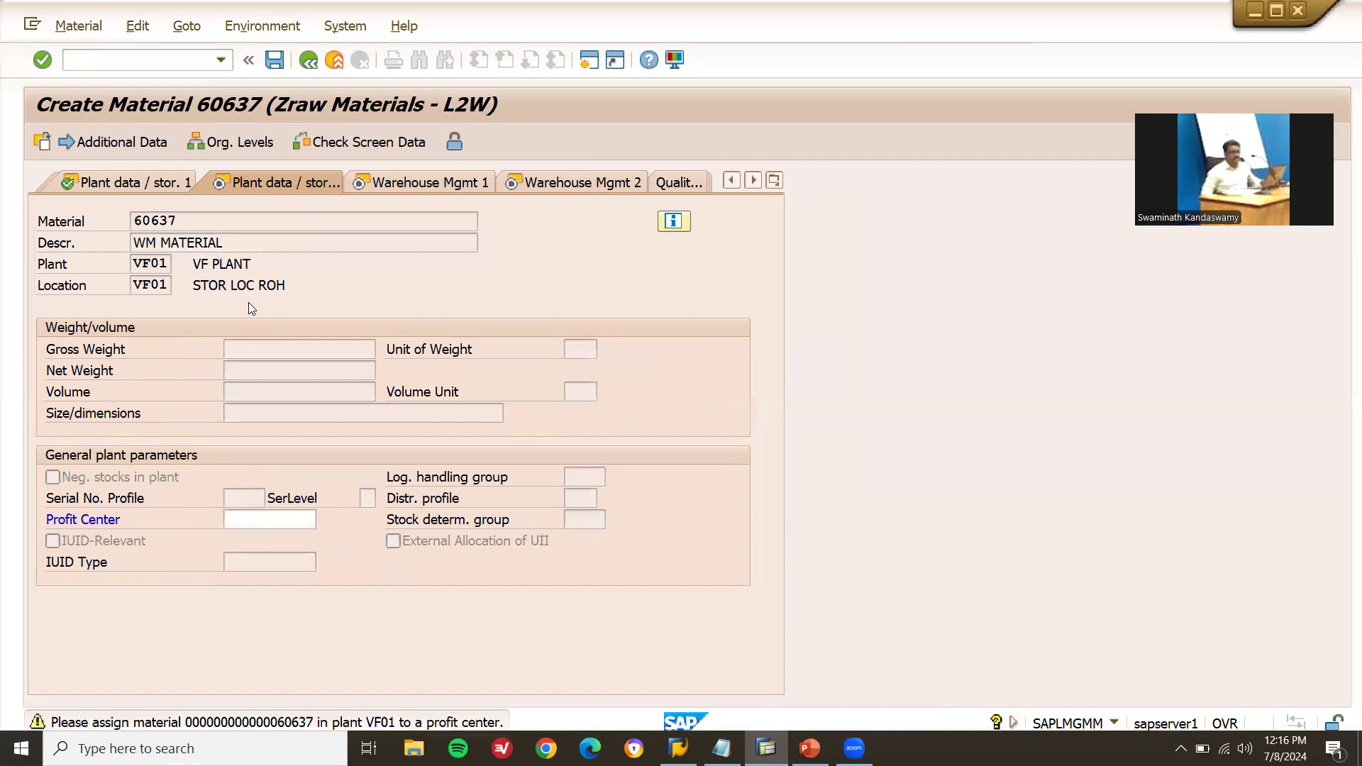
key(Return)
key(Return)
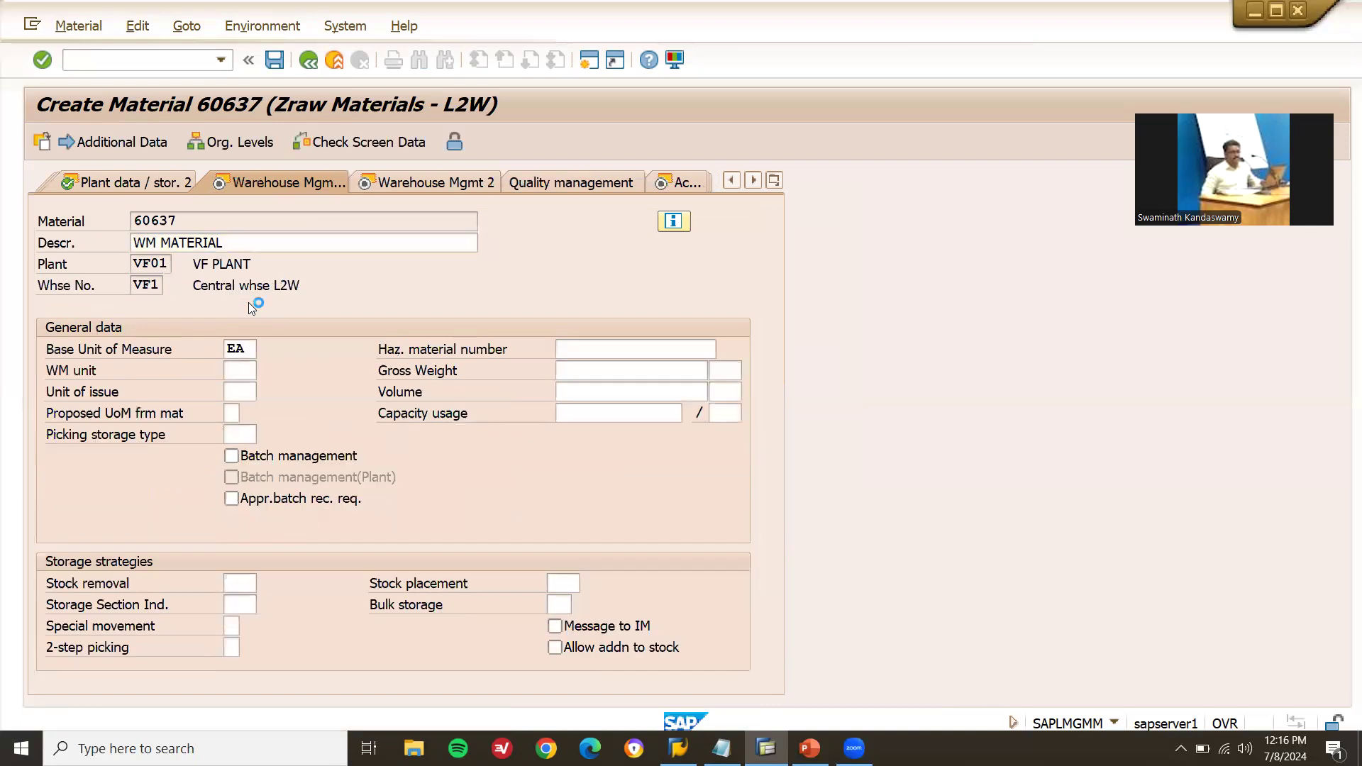
Fill the first palletization row with LE quantity 10, unit EA and storage unit type E1, and confirm the view
click(186, 392)
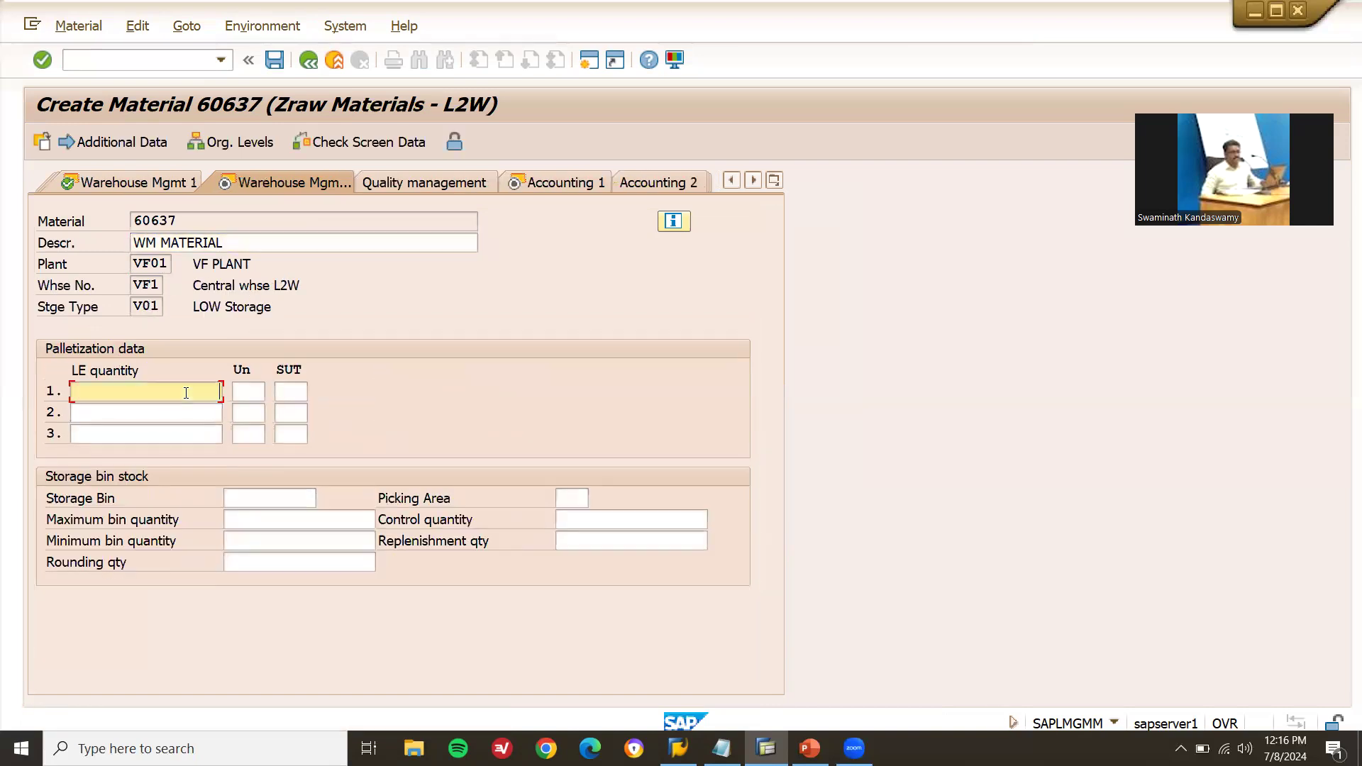
key(Tab)
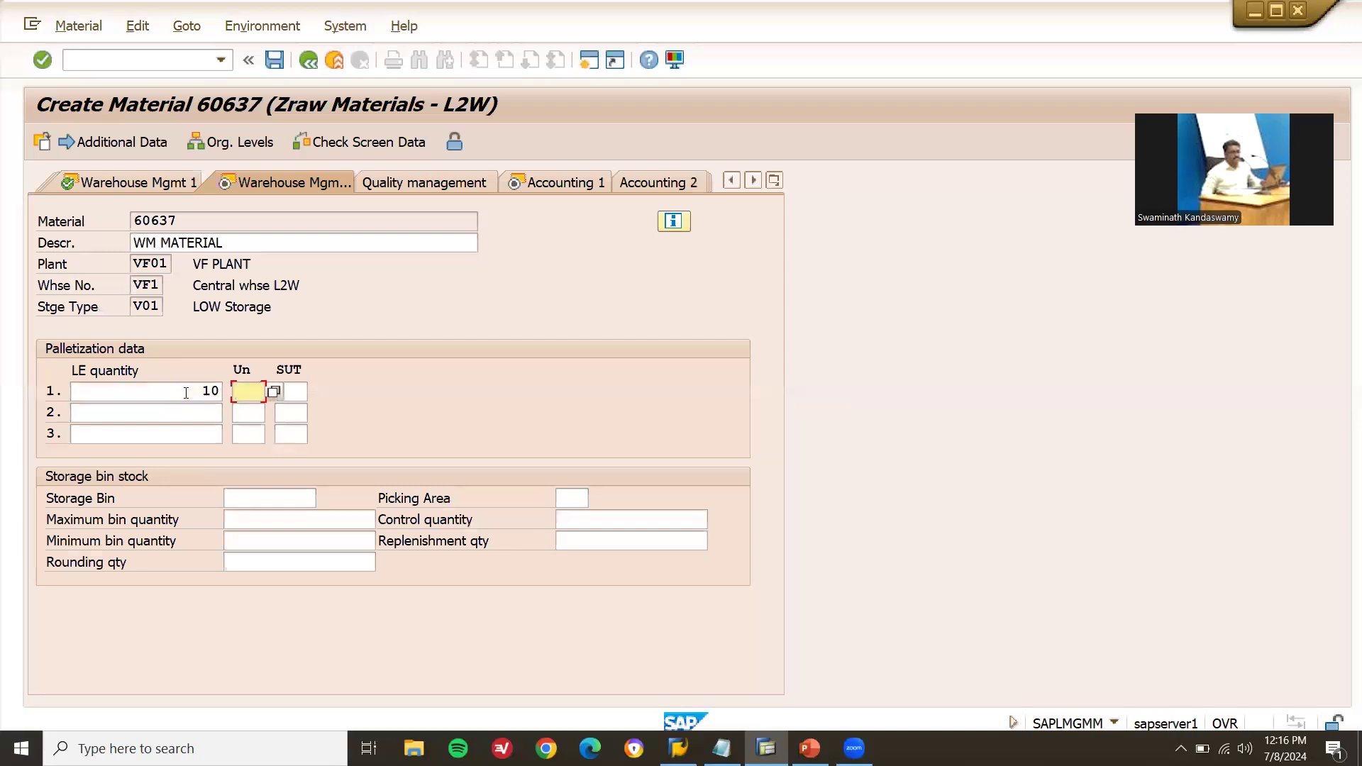
key(Tab)
text(E)
key(Down)
key(Return)
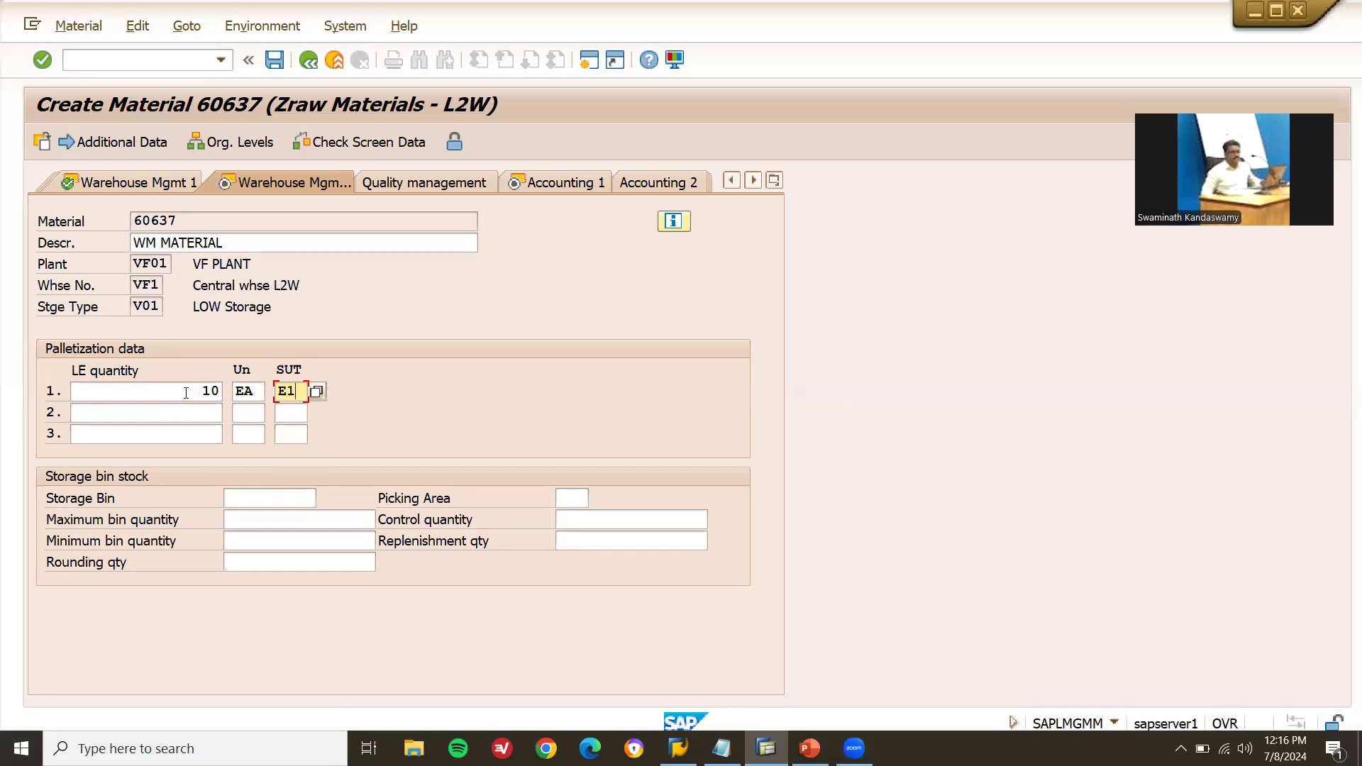
key(Return)
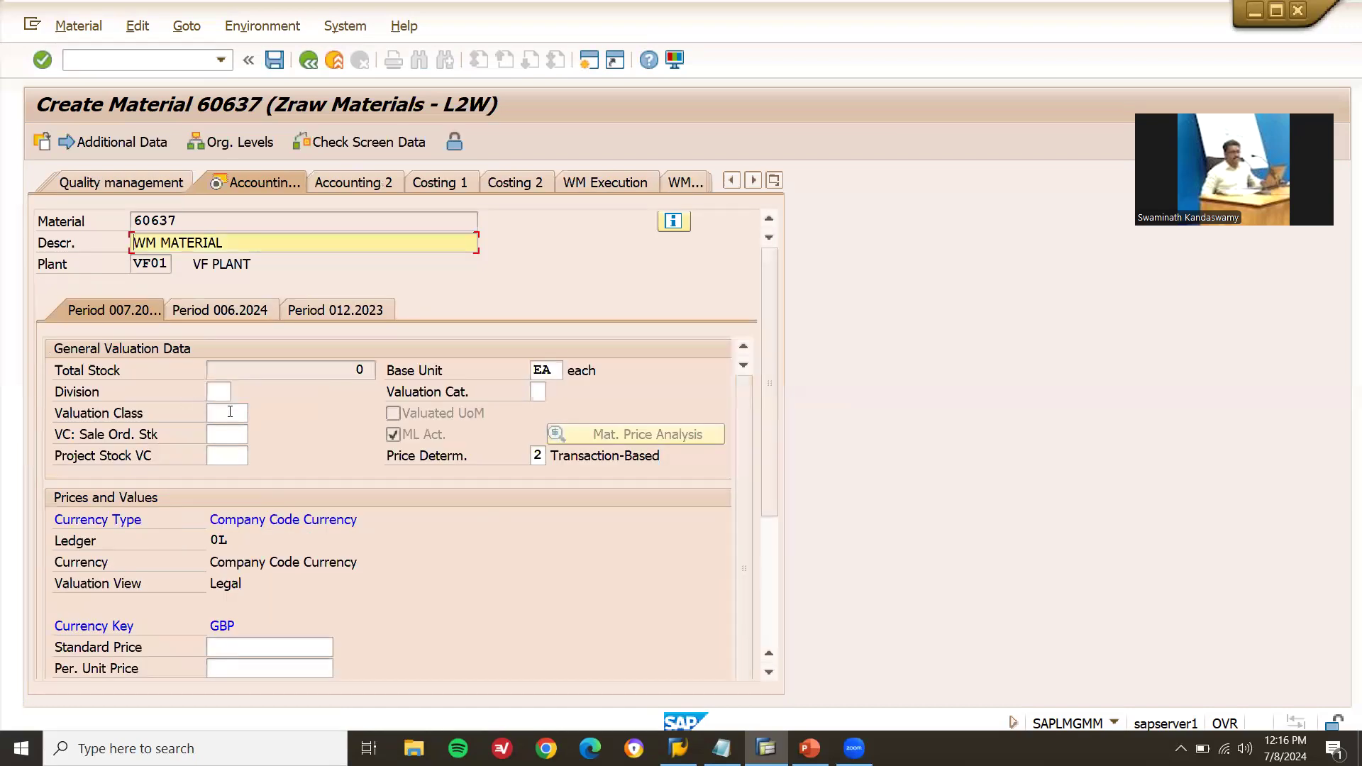
Assign valuation class 3000 (Raw materials 1) to the material and save it
click(227, 413)
click(255, 414)
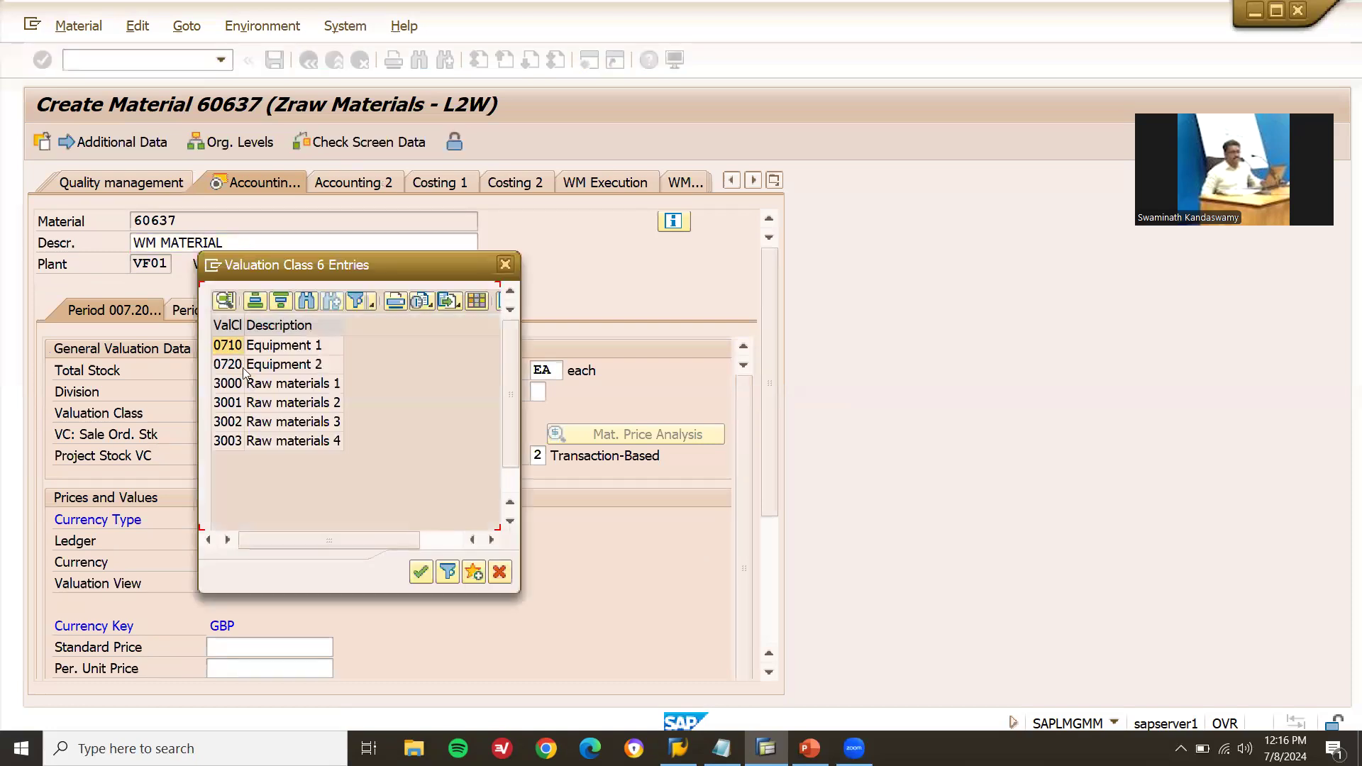
double_click(234, 384)
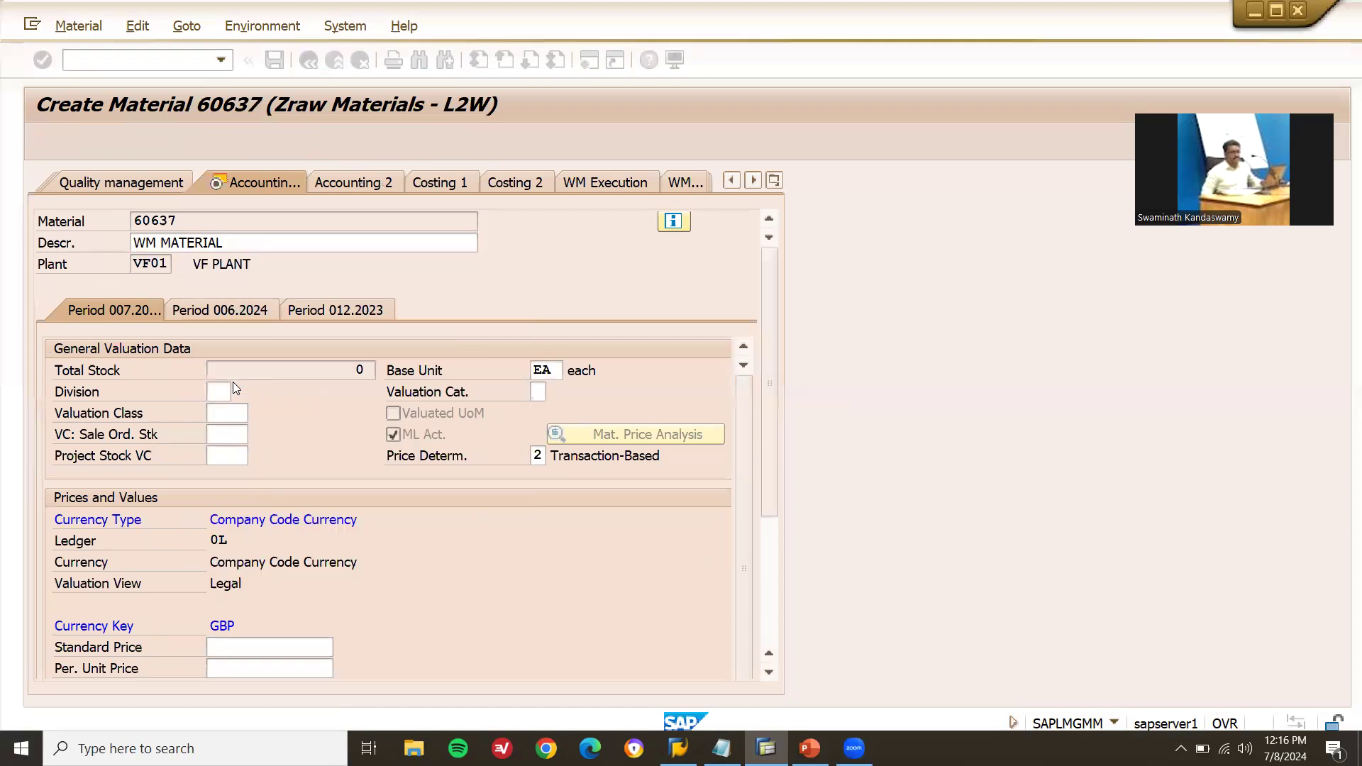
key(Return)
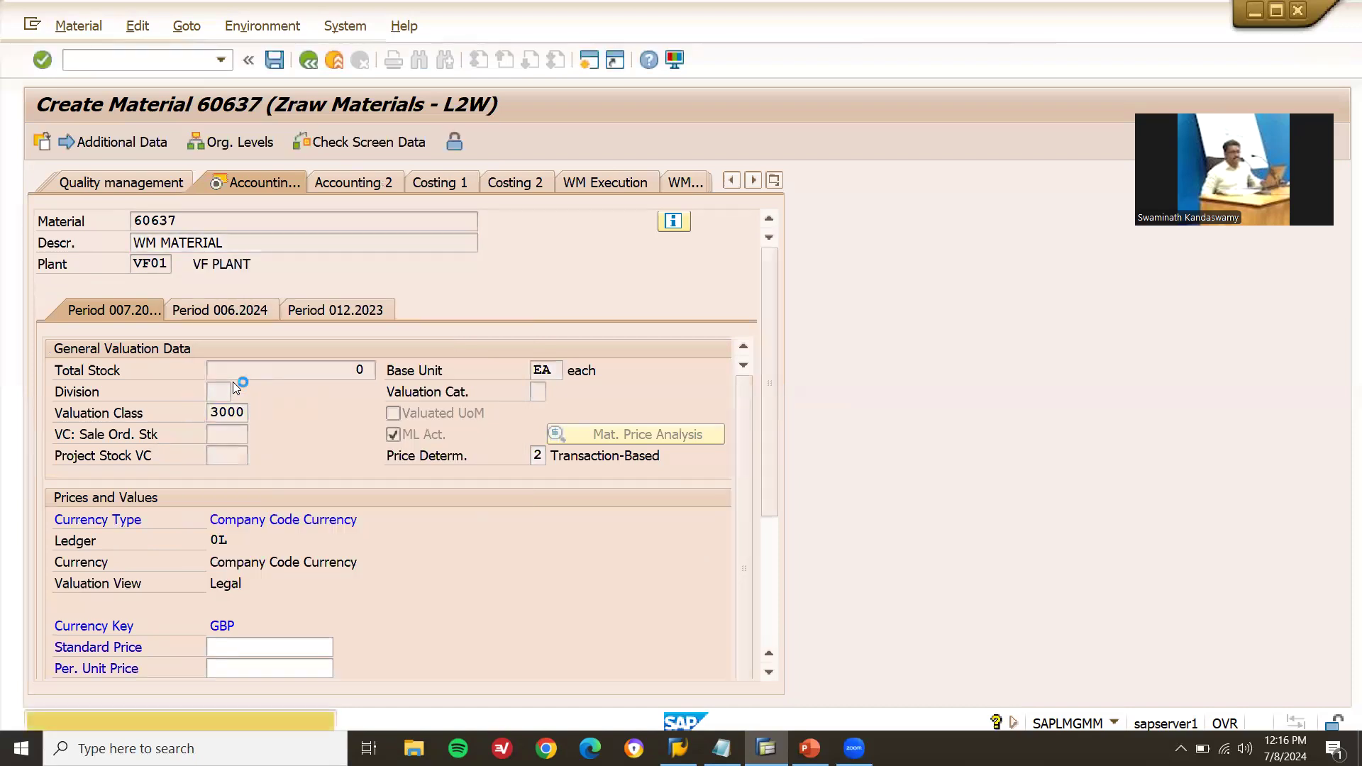
key(Return)
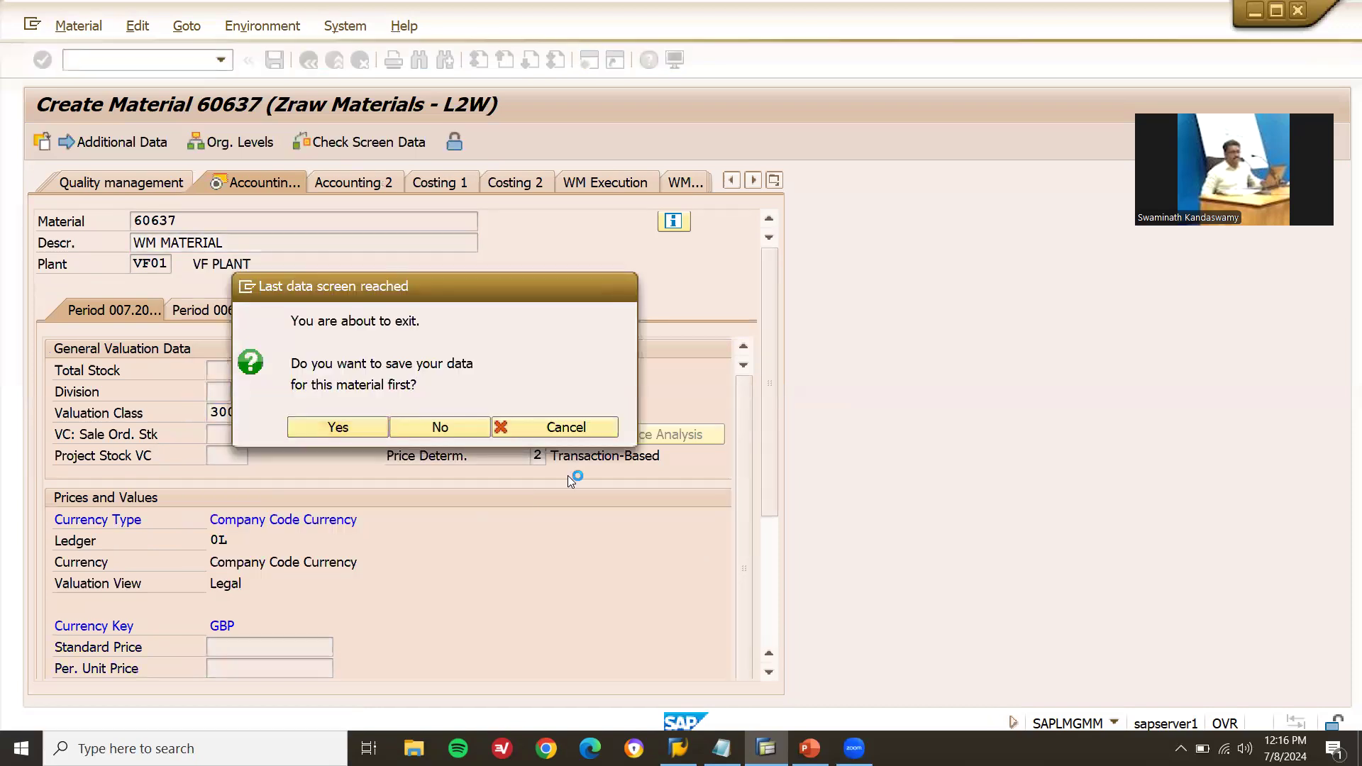
key(Return)
Open Notepad and note the material number 60637 below an empty first line
key(super+r)
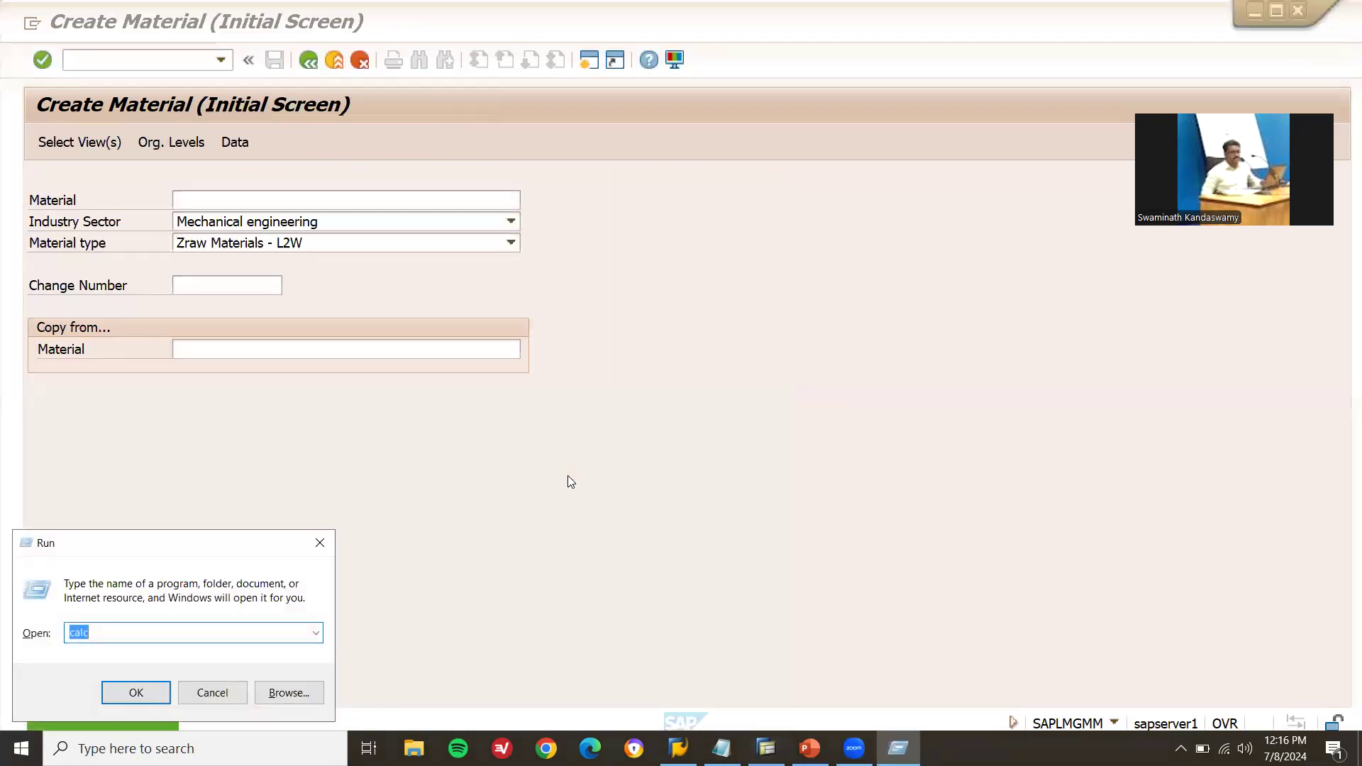
key(Return)
text(6)
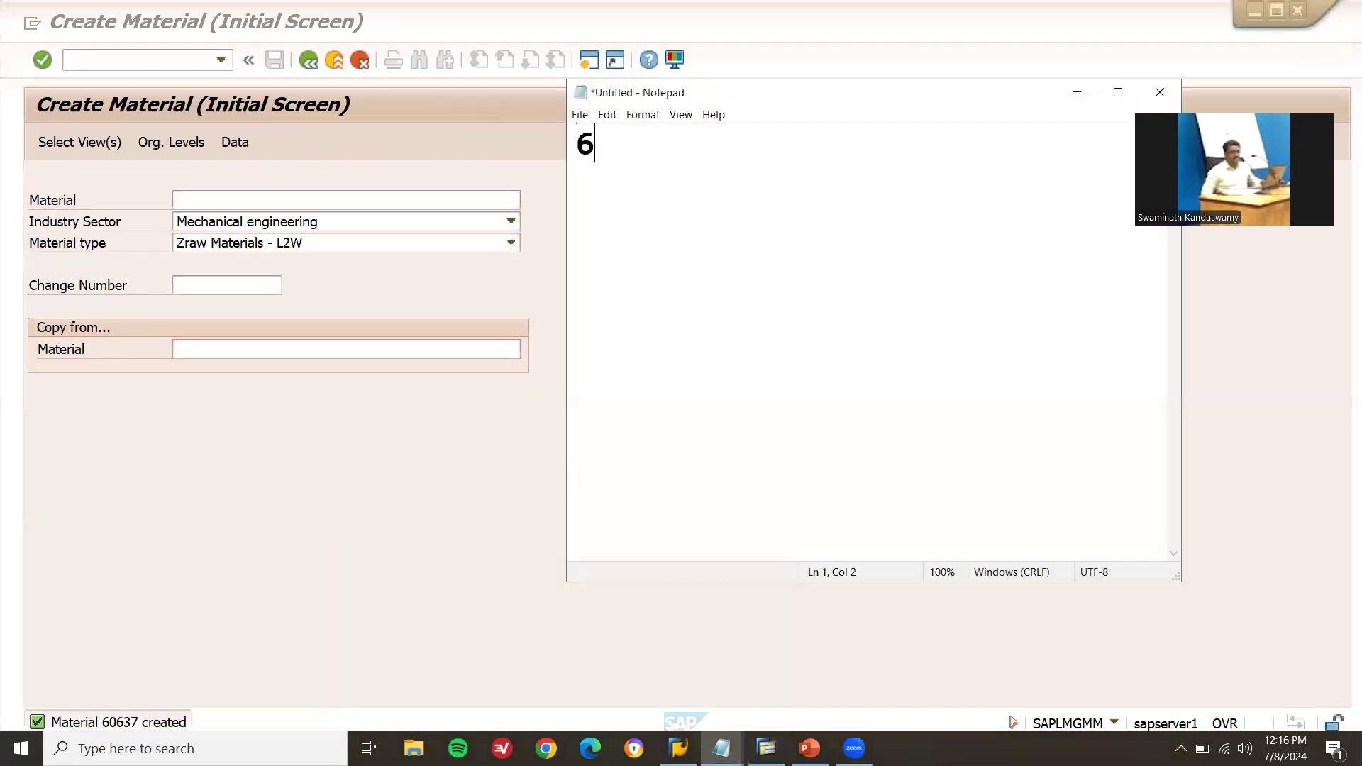
text(06)
text(3)
key(BackSpace)
key(Home)
key(Return)
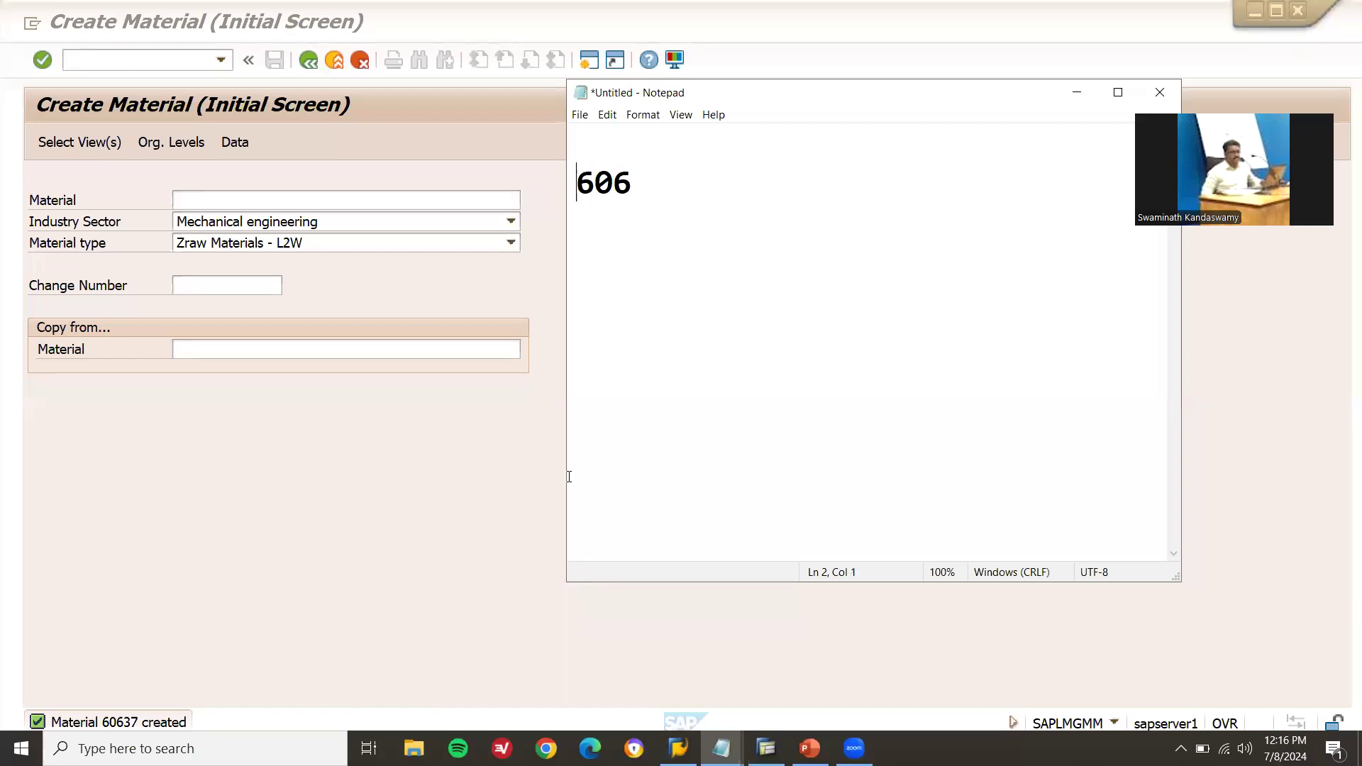
text(00)
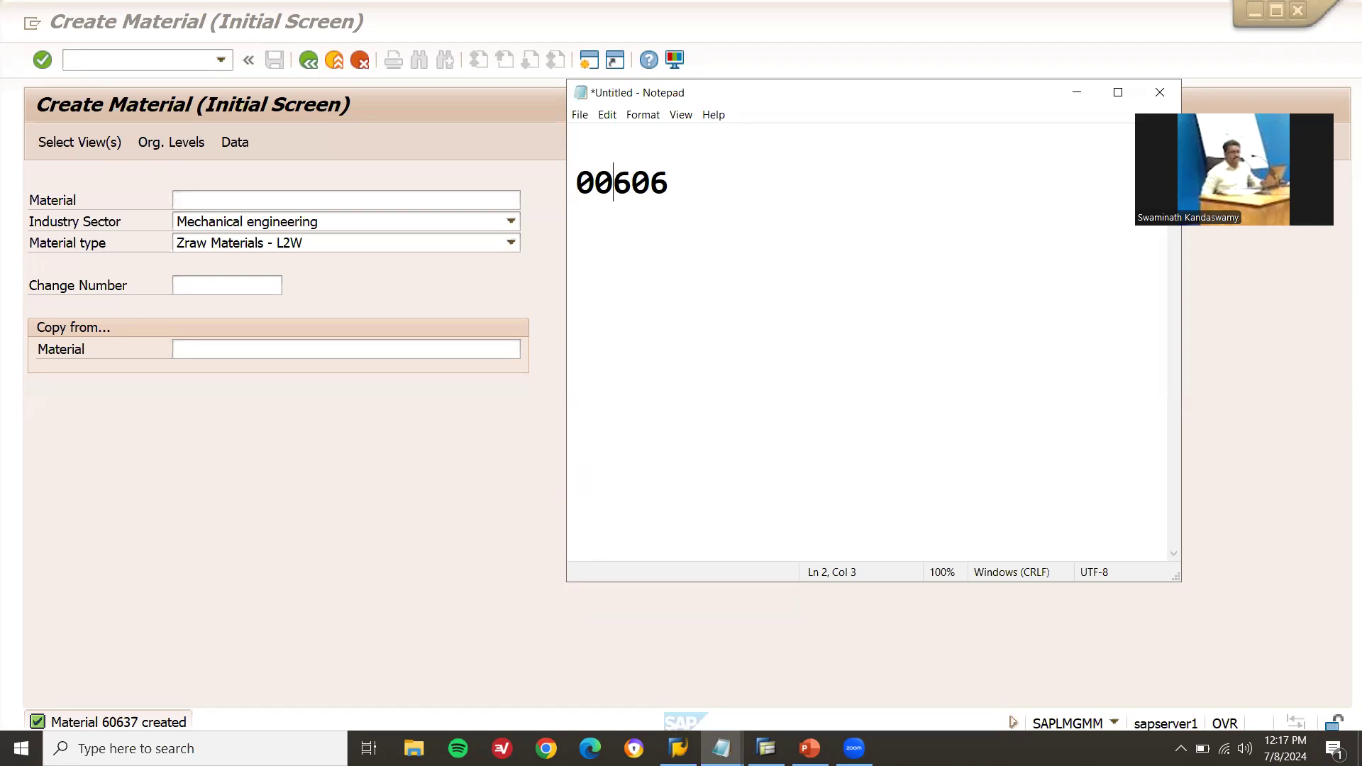
key(BackSpace)
key(BackSpace)
text(37 )
Add a line to the note with VN followed by the vendor number, and select that number
text(VN )
text(900)
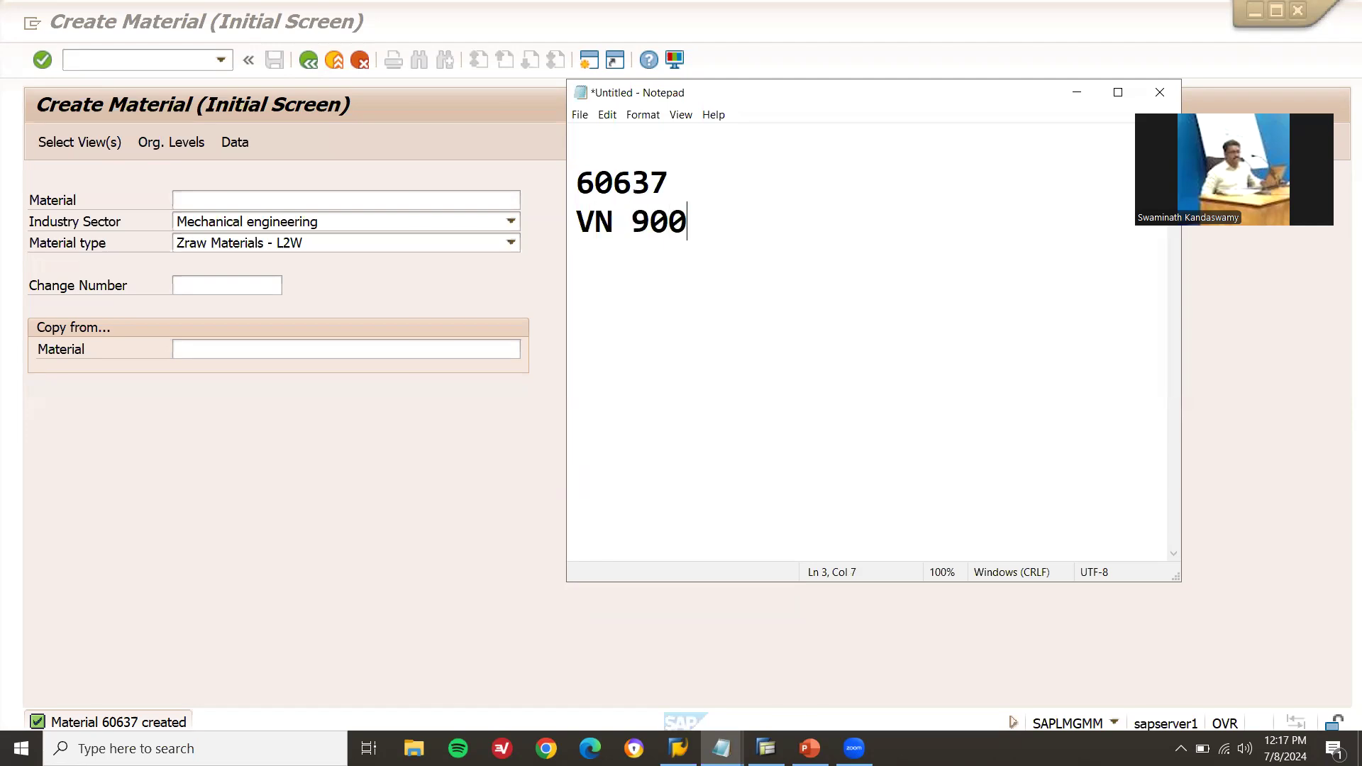
text(227)
double_click(702, 222)
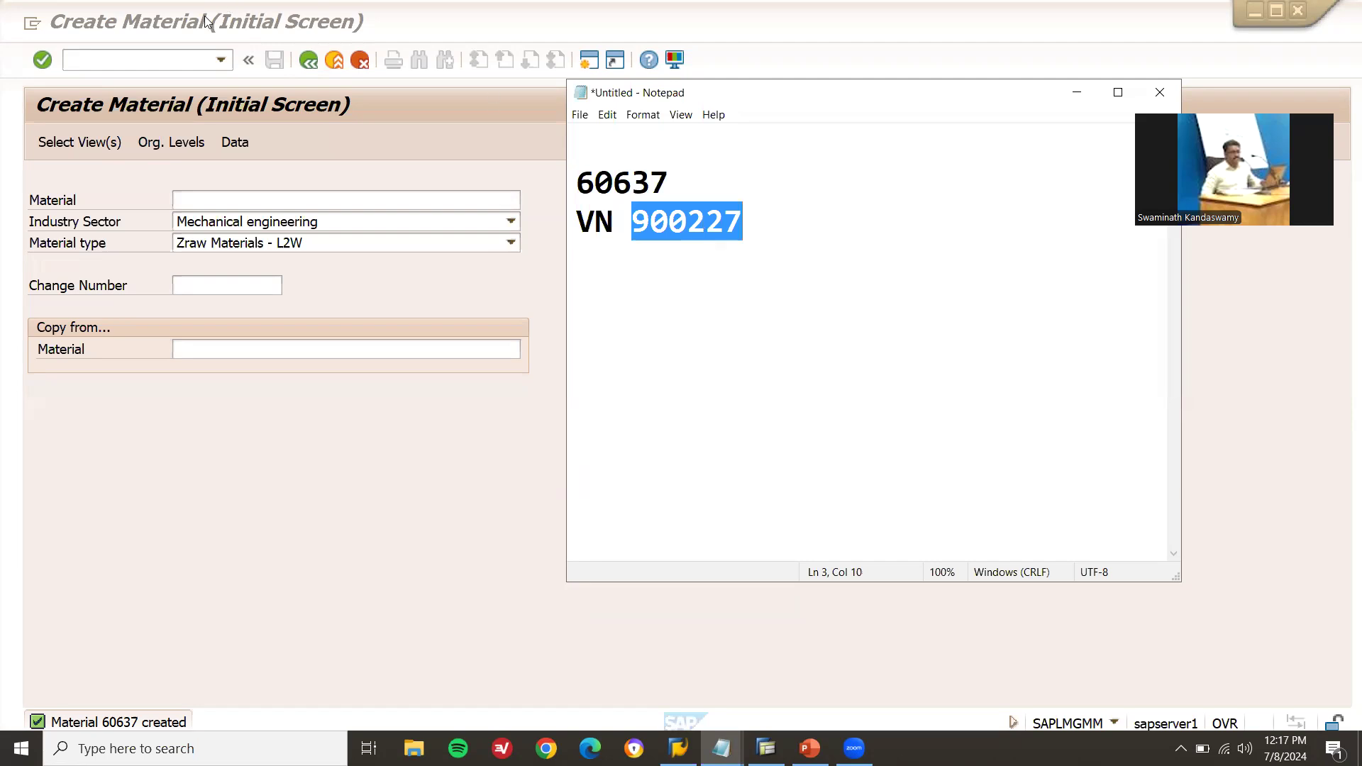
Switch to SAP, leave material creation and start the Create Purchase Order transaction
click(176, 60)
key(F3)
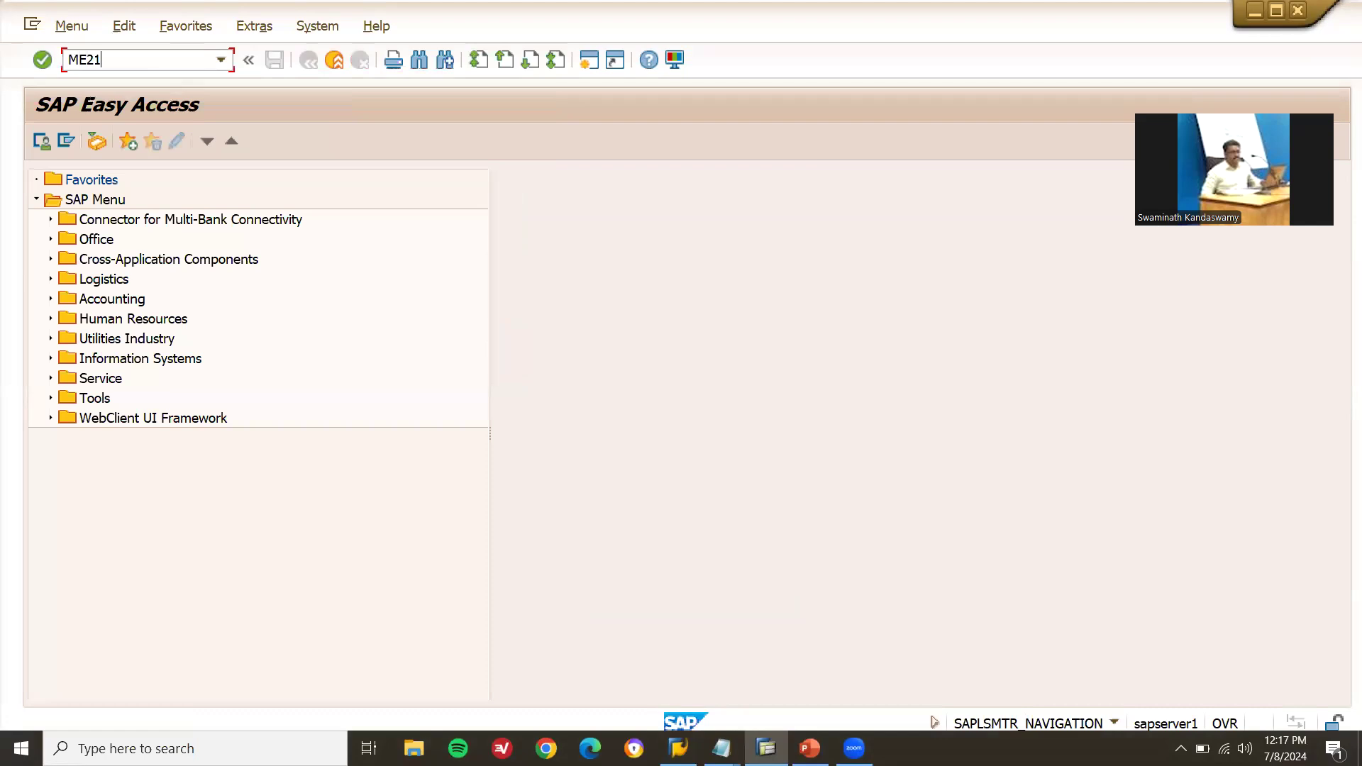
key(Return)
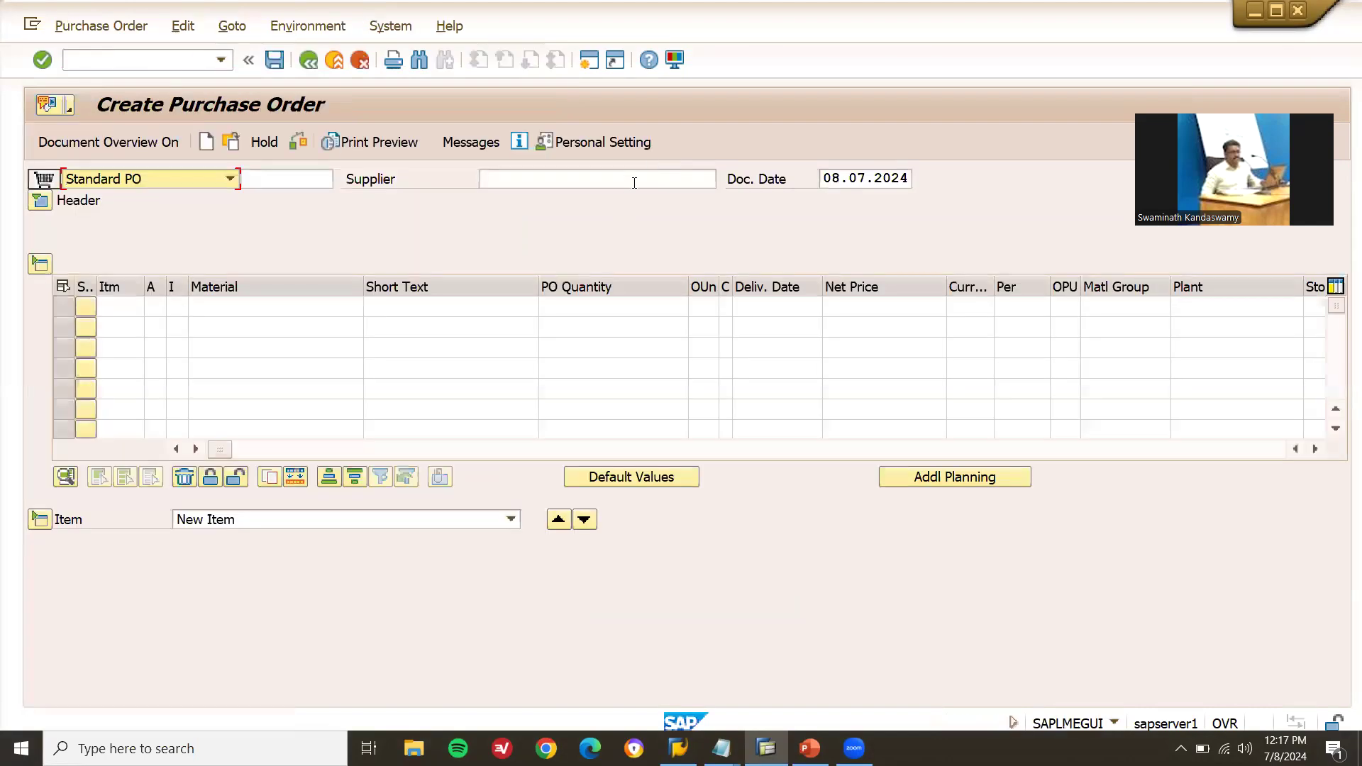
Choose the vendor number recorded in Notepad as the purchase order's supplier and confirm it
click(634, 183)
key(Down)
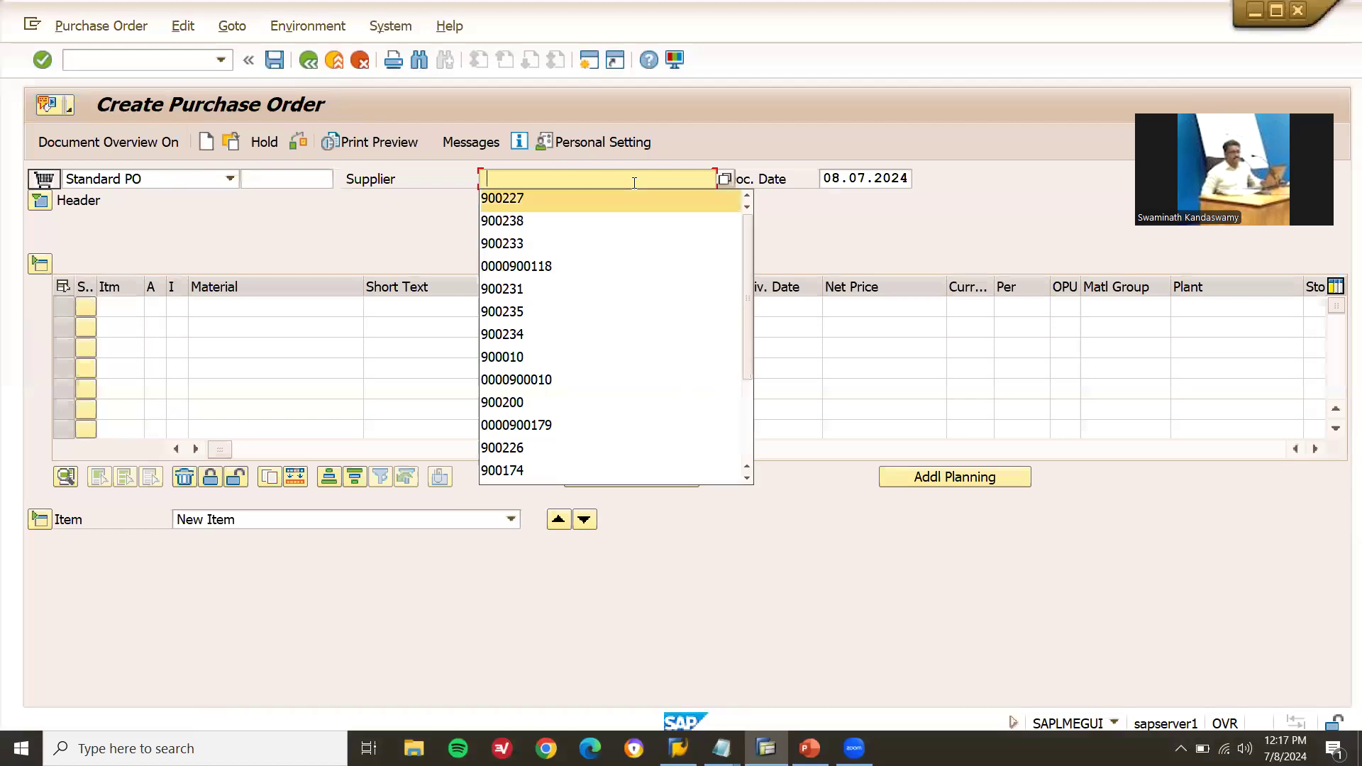
key(Return)
key(alt+Tab)
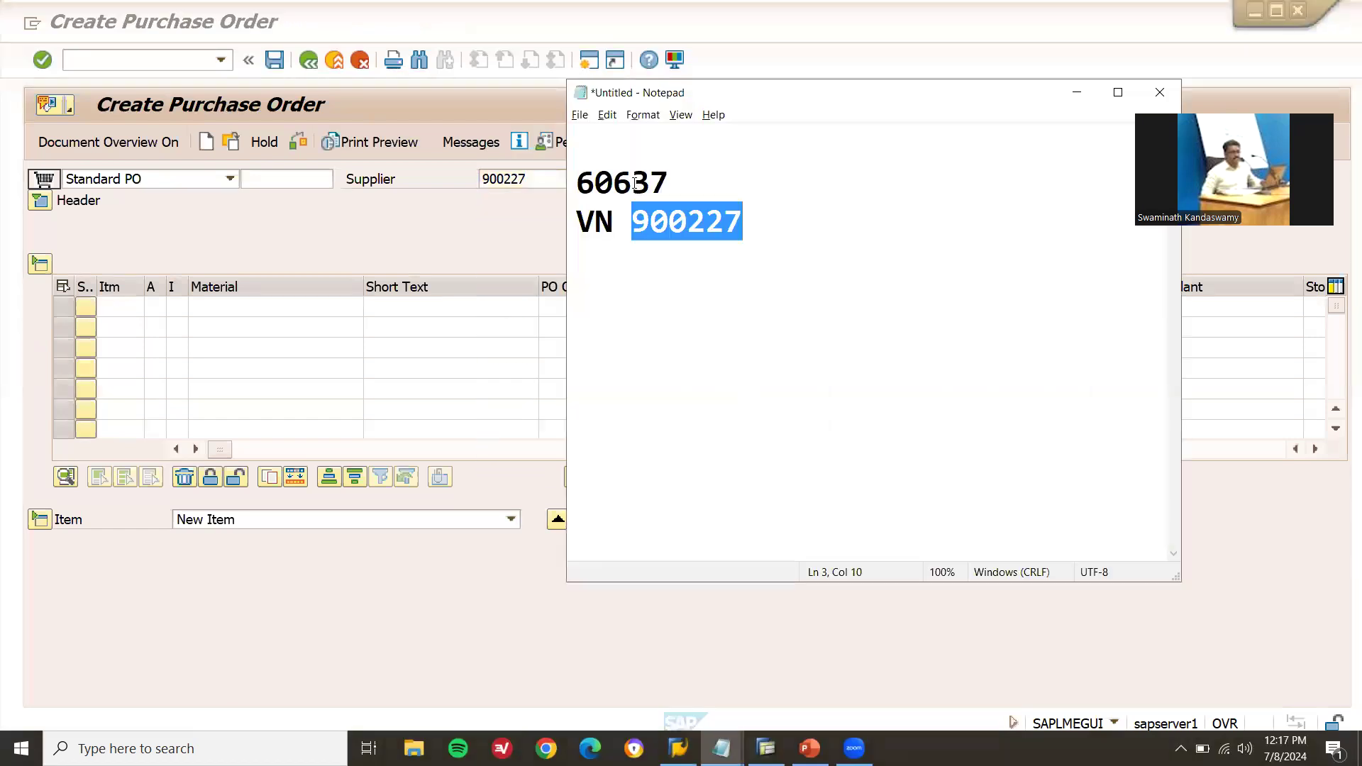
key(alt+Tab)
key(Return)
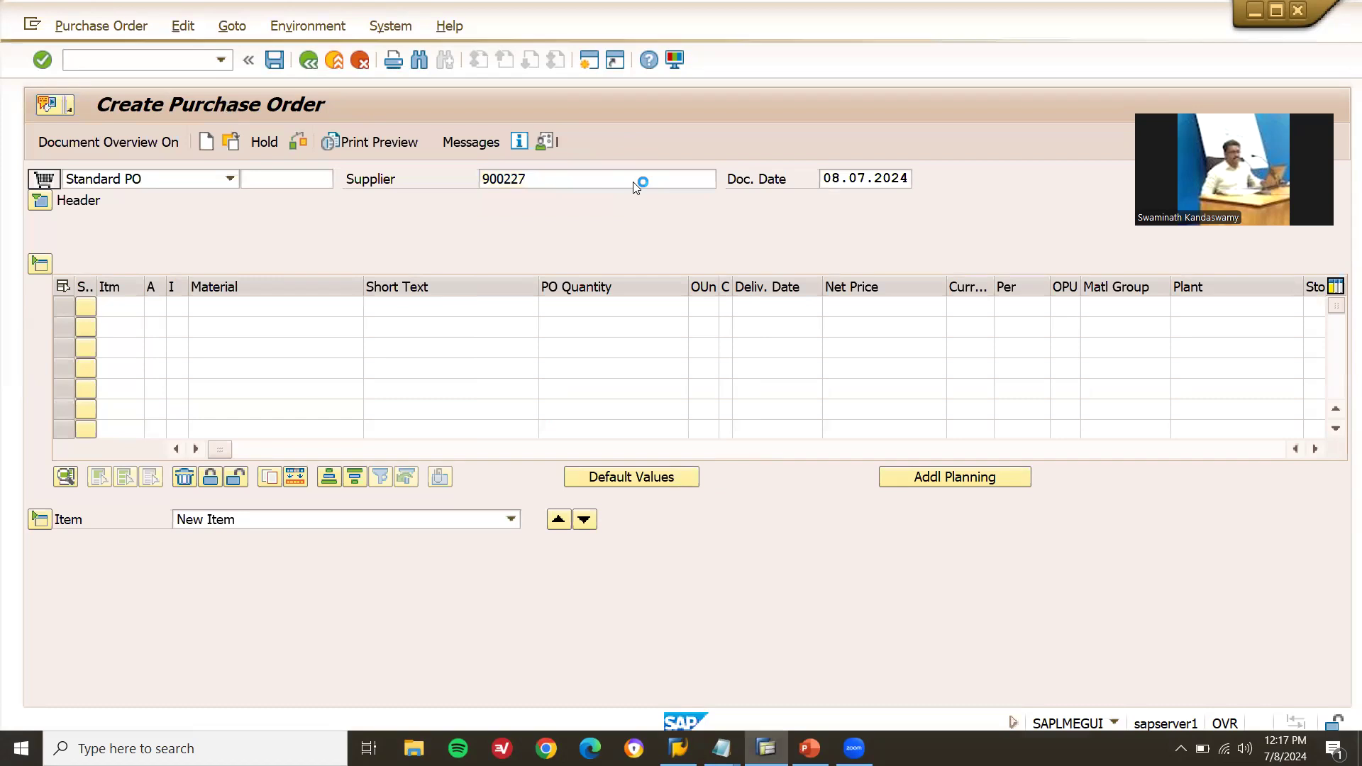
Set the purchase order's purchasing organization to VF01 and its purchasing group to 001, and confirm the header data
key(Down)
key(Down)
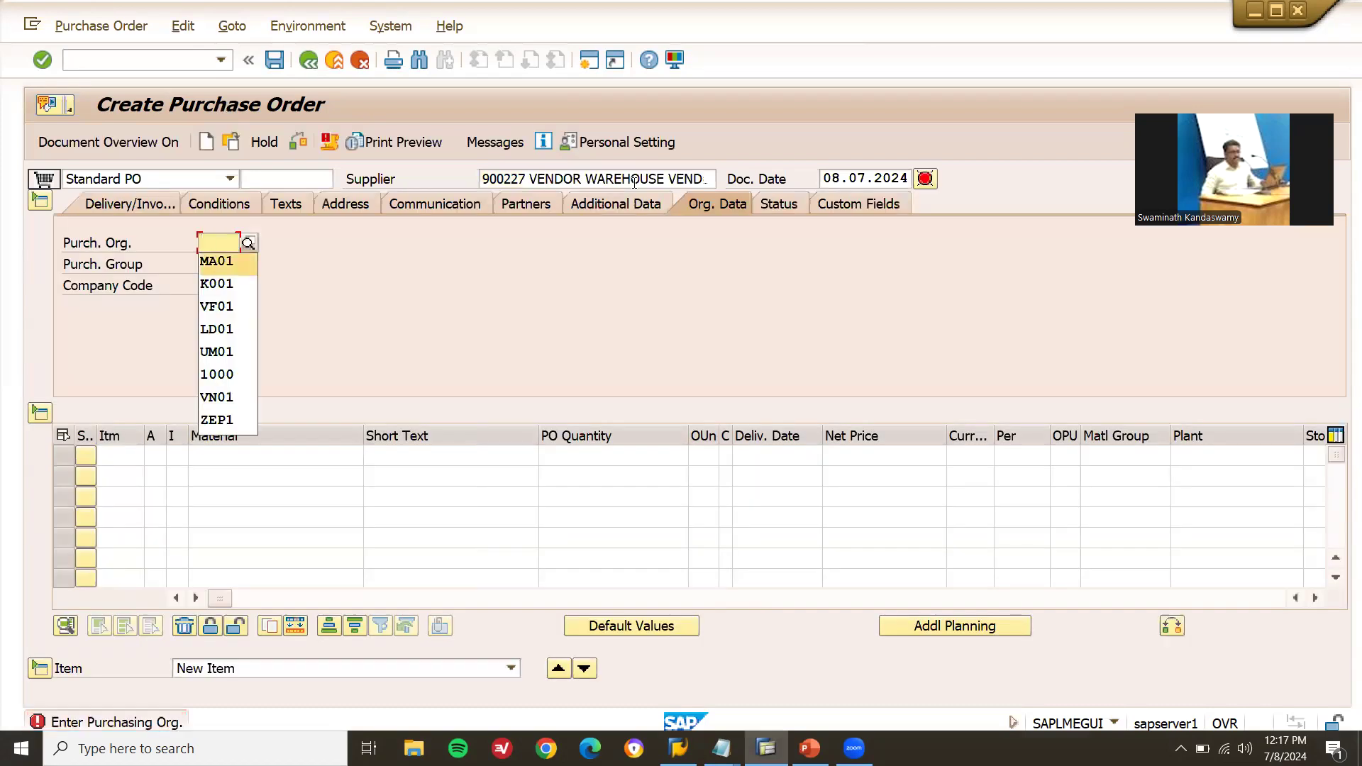
key(Down)
key(Down)
key(Return)
key(Down)
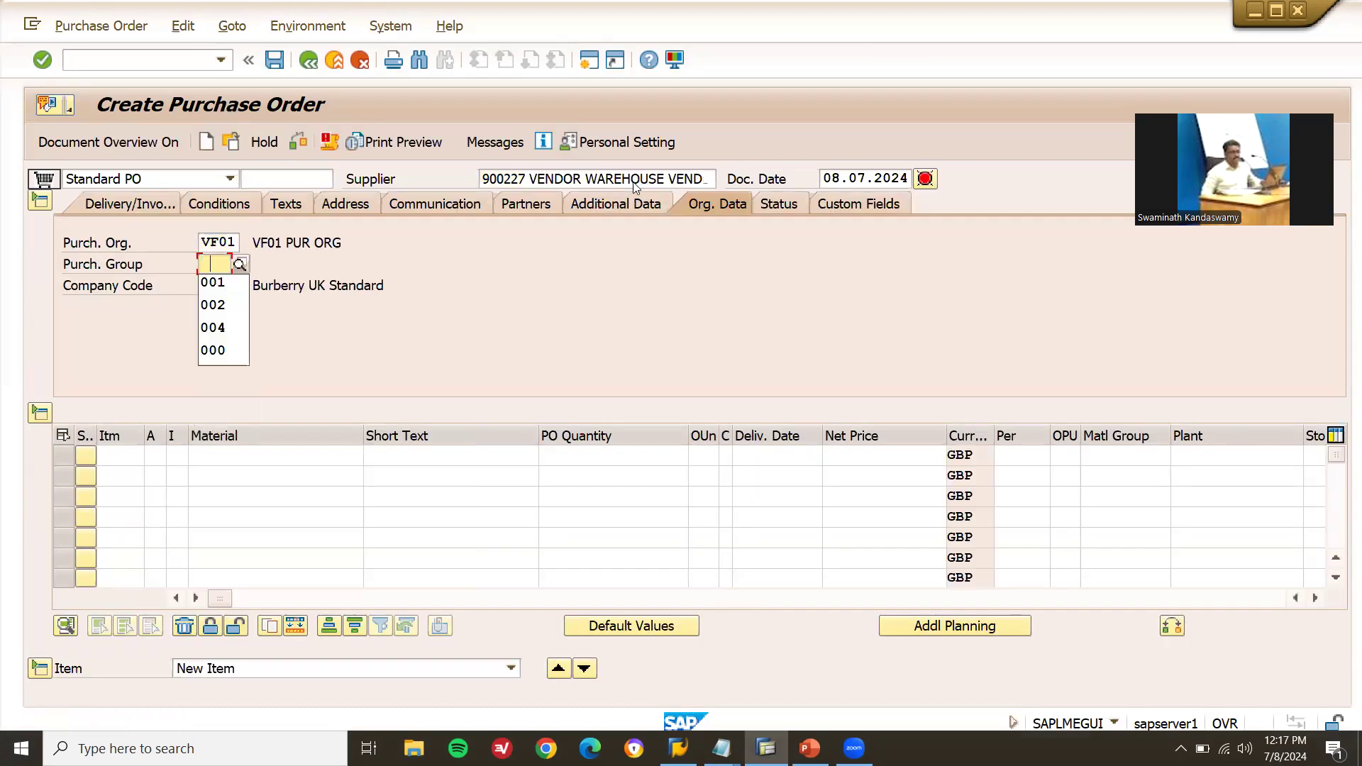
key(Return)
key(Return)
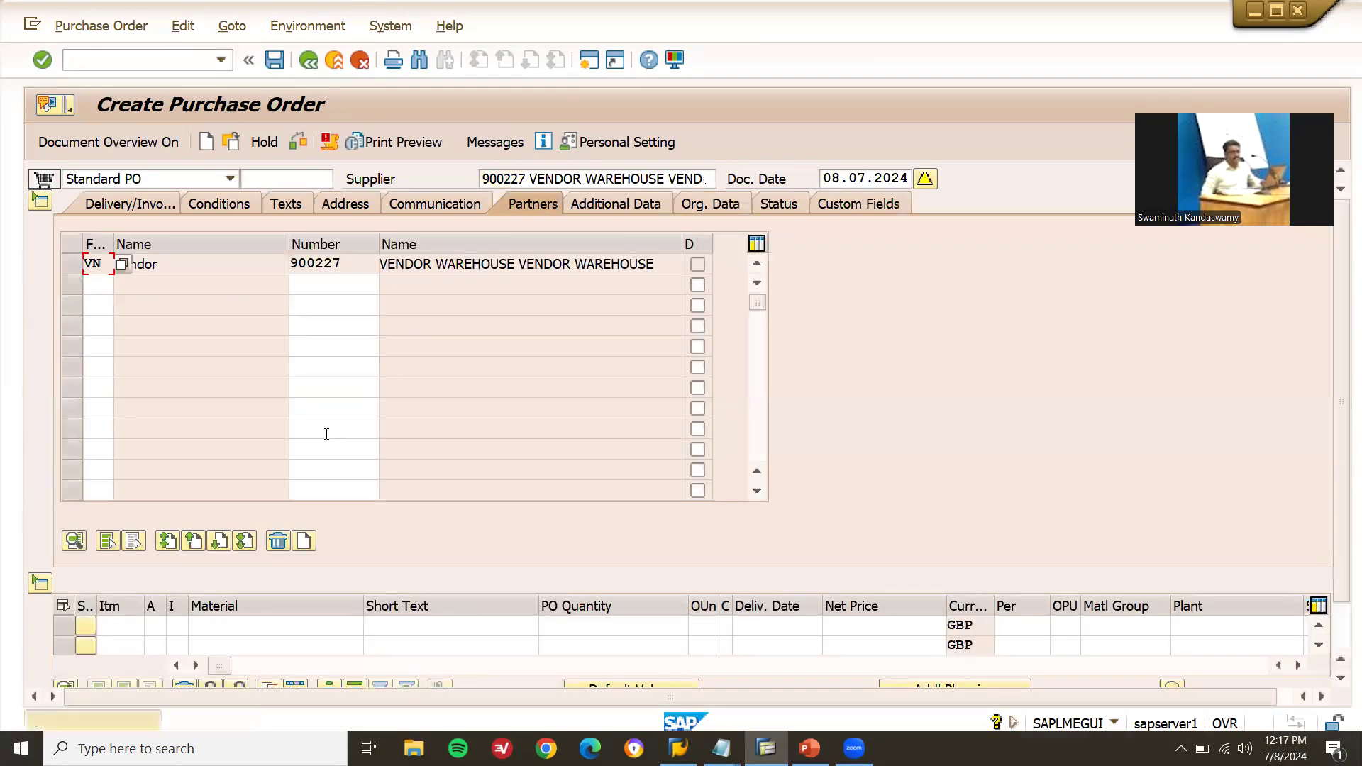
Copy material number 60637 from Notepad into the first order item and set its PO quantity to 10
click(271, 628)
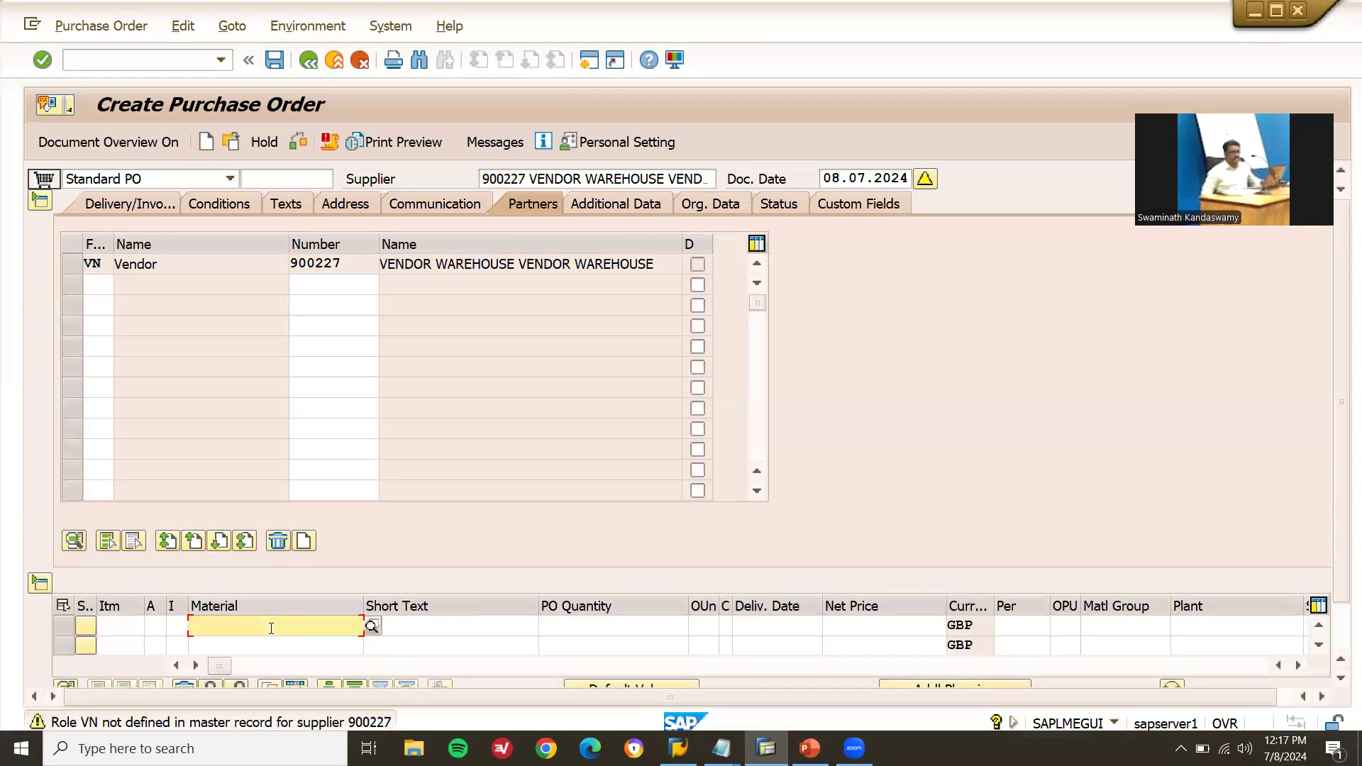
key(alt+Tab)
double_click(592, 175)
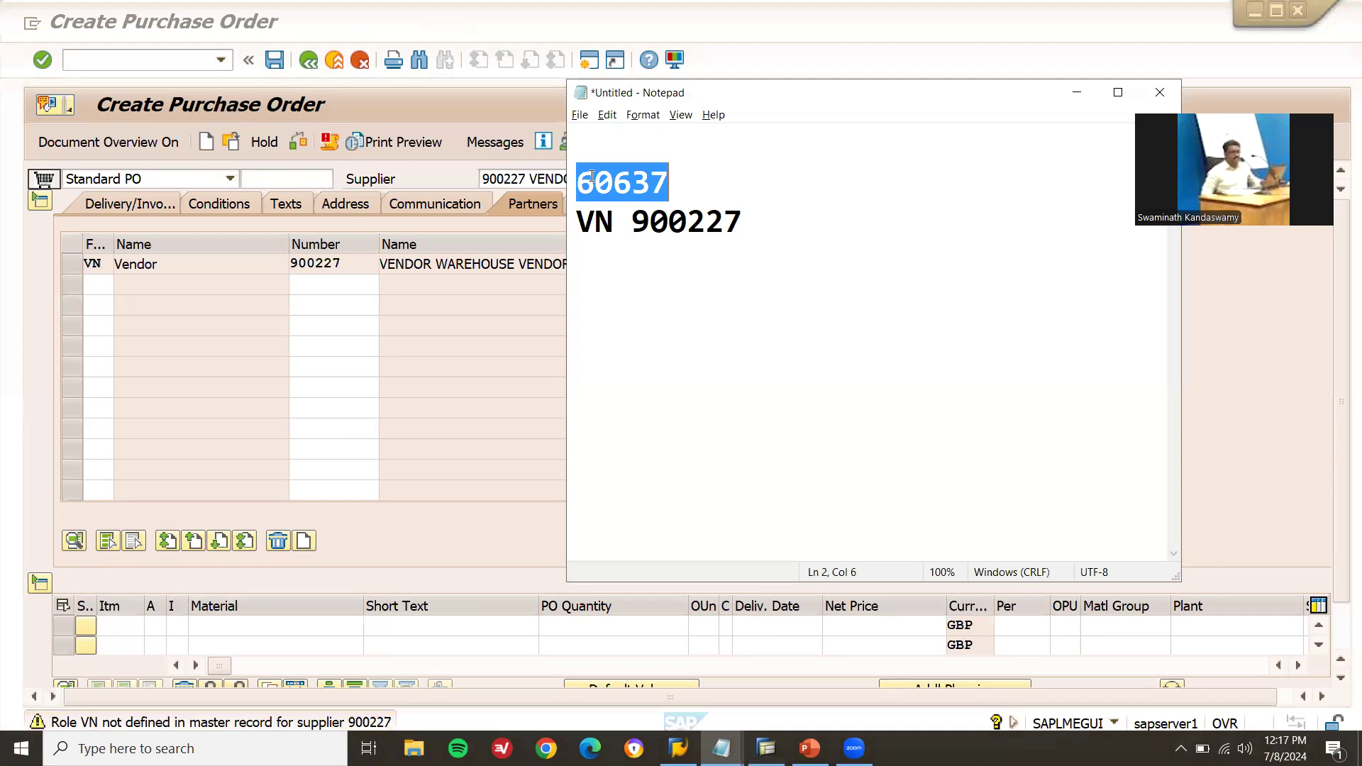
key(ctrl+c)
key(alt+Tab)
key(ctrl+v)
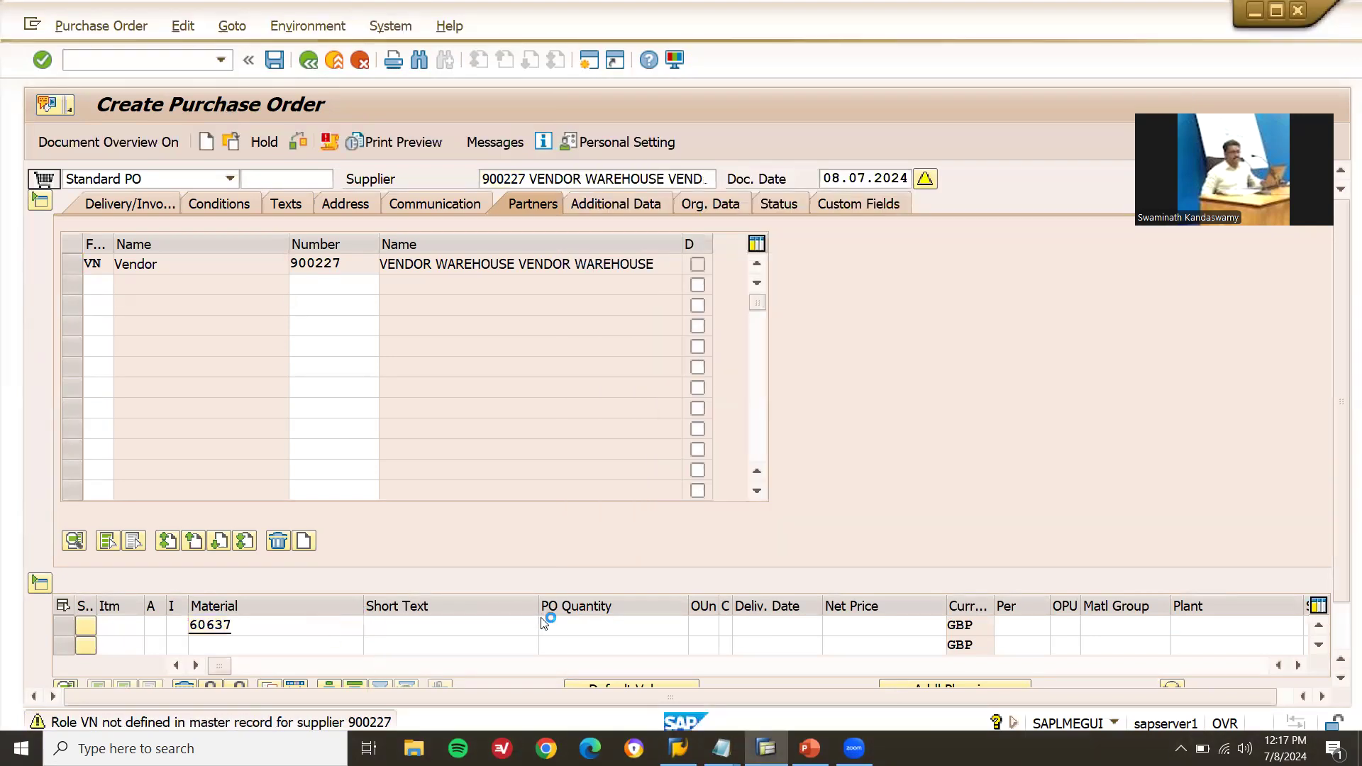
key(Return)
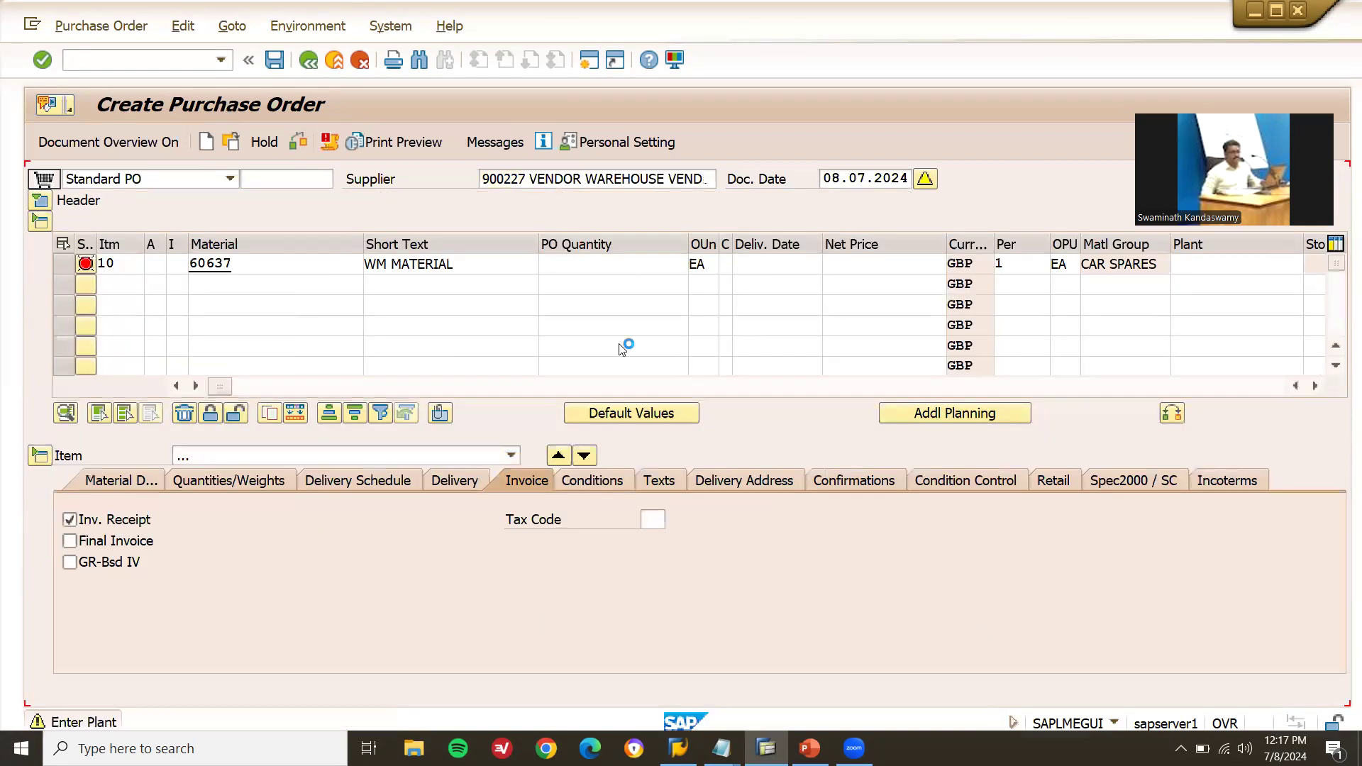
click(637, 267)
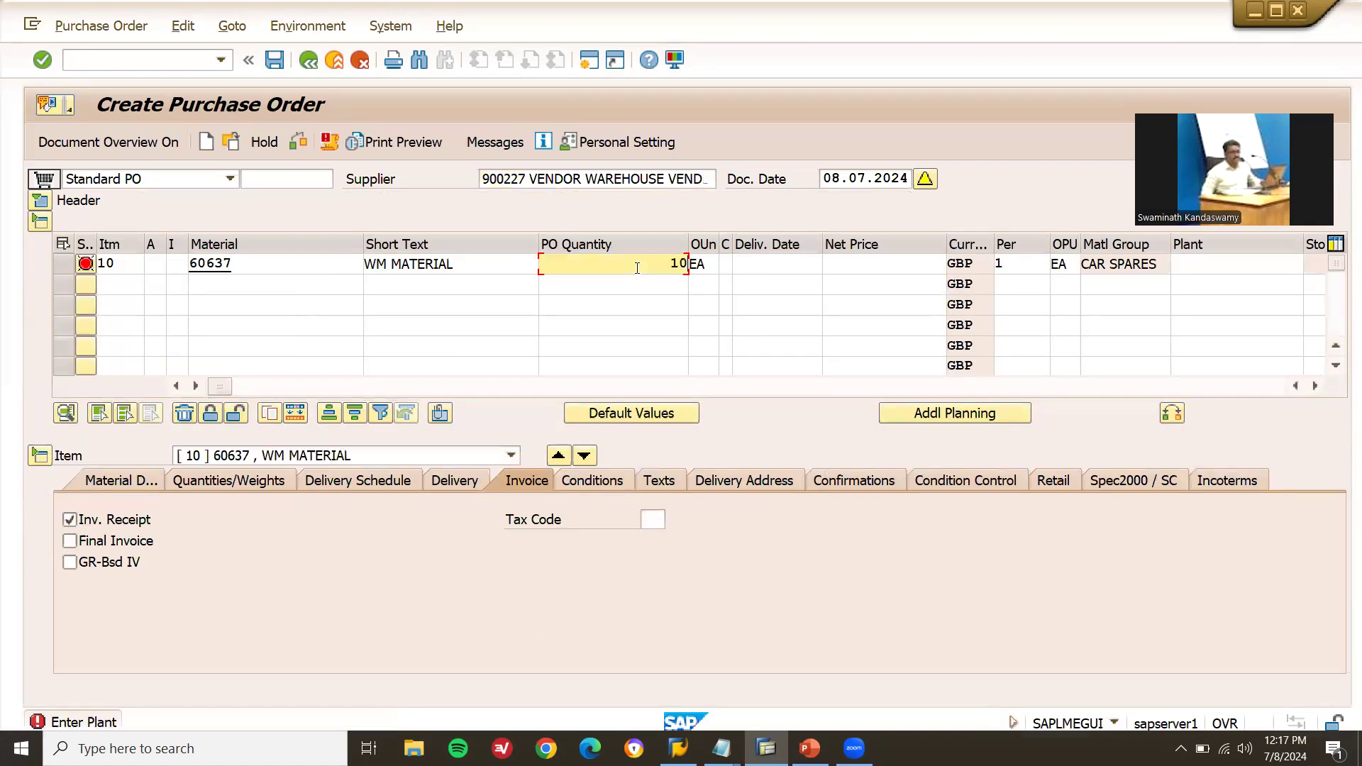
Set the first order item's net price to 1100 GBP and its plant to VF01, and confirm the entries
click(884, 265)
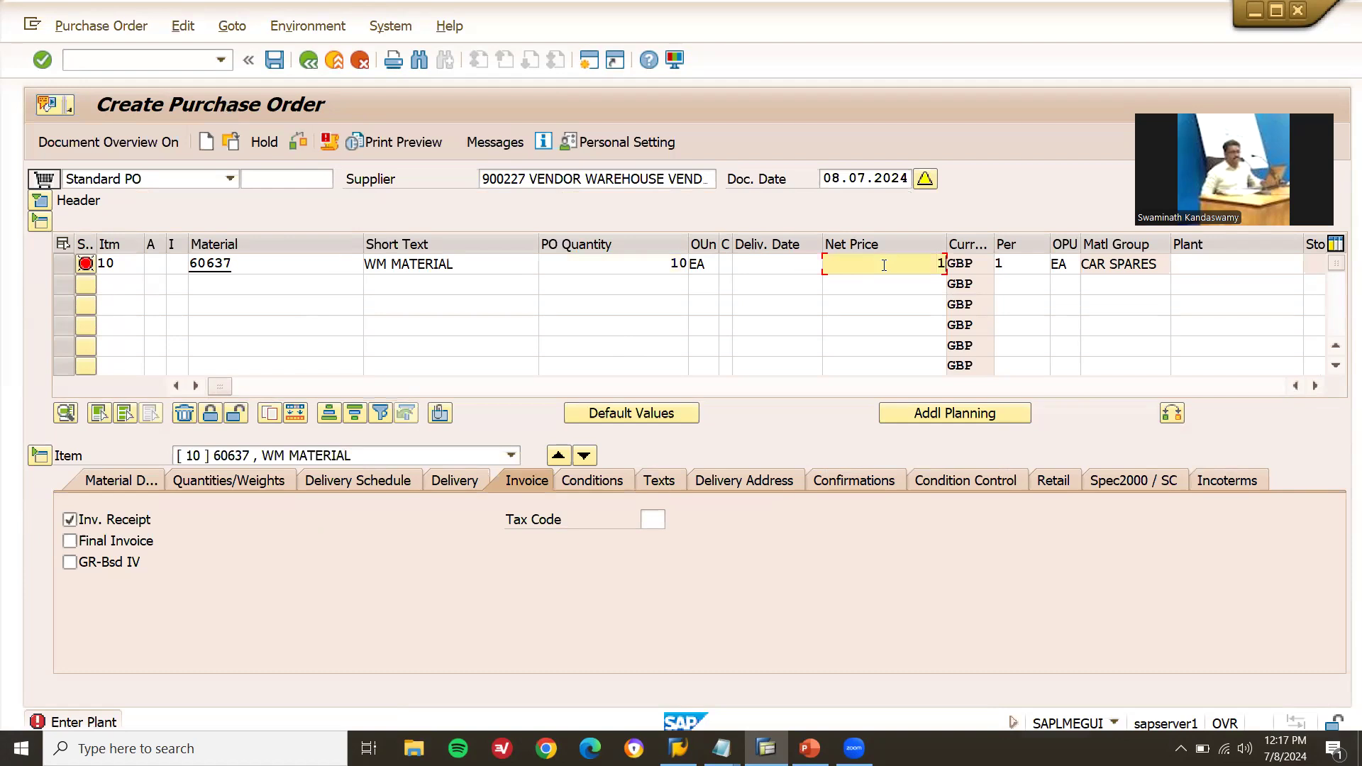
text(1100)
click(1232, 267)
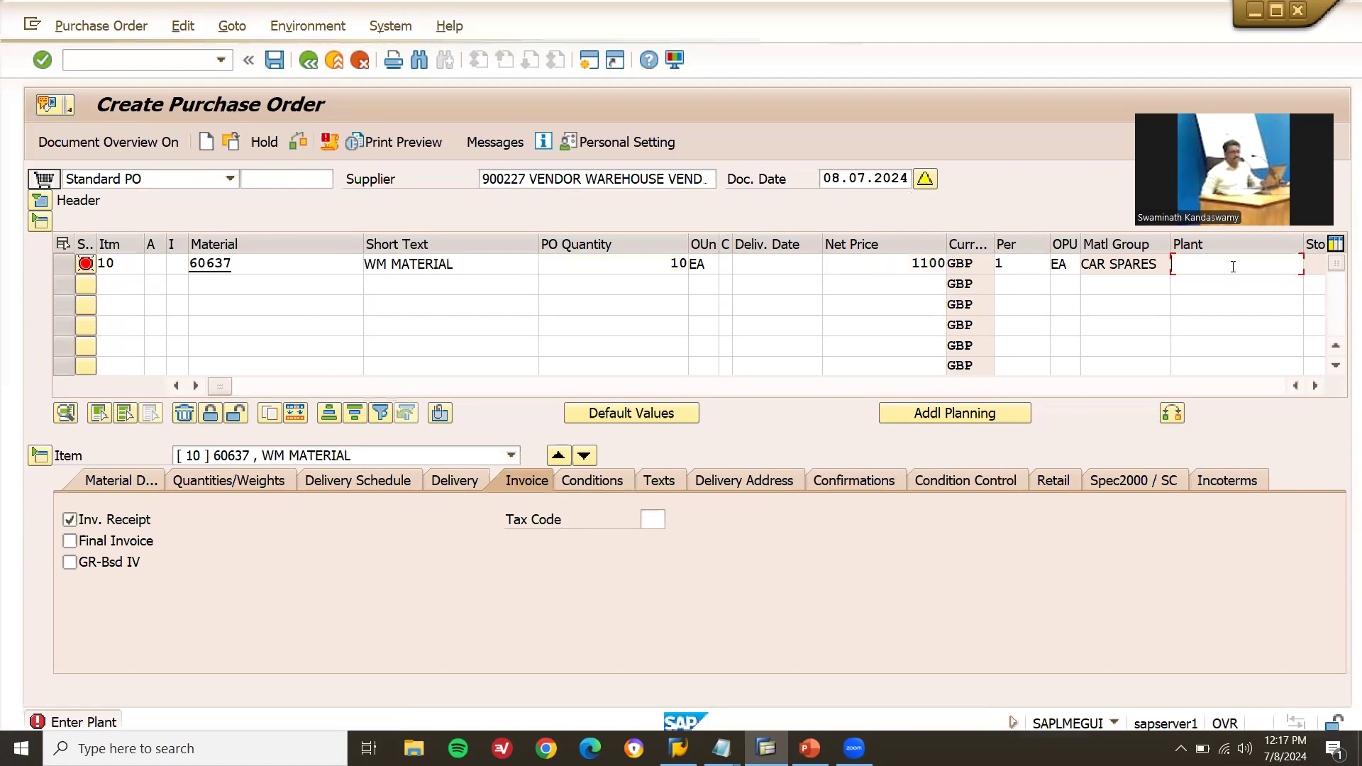
text(VF01)
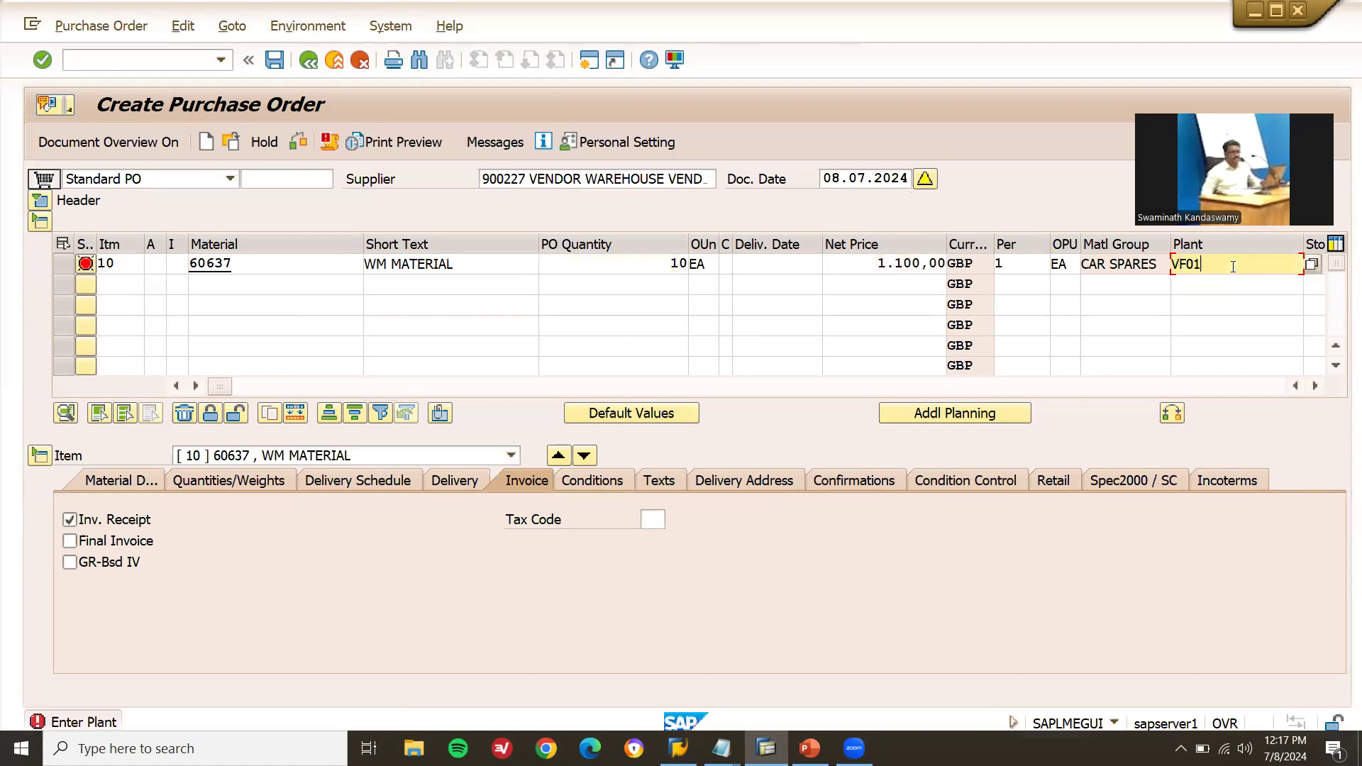
key(Return)
Set the item's storage location to VF01 and save the purchase order despite the system messages
click(1313, 265)
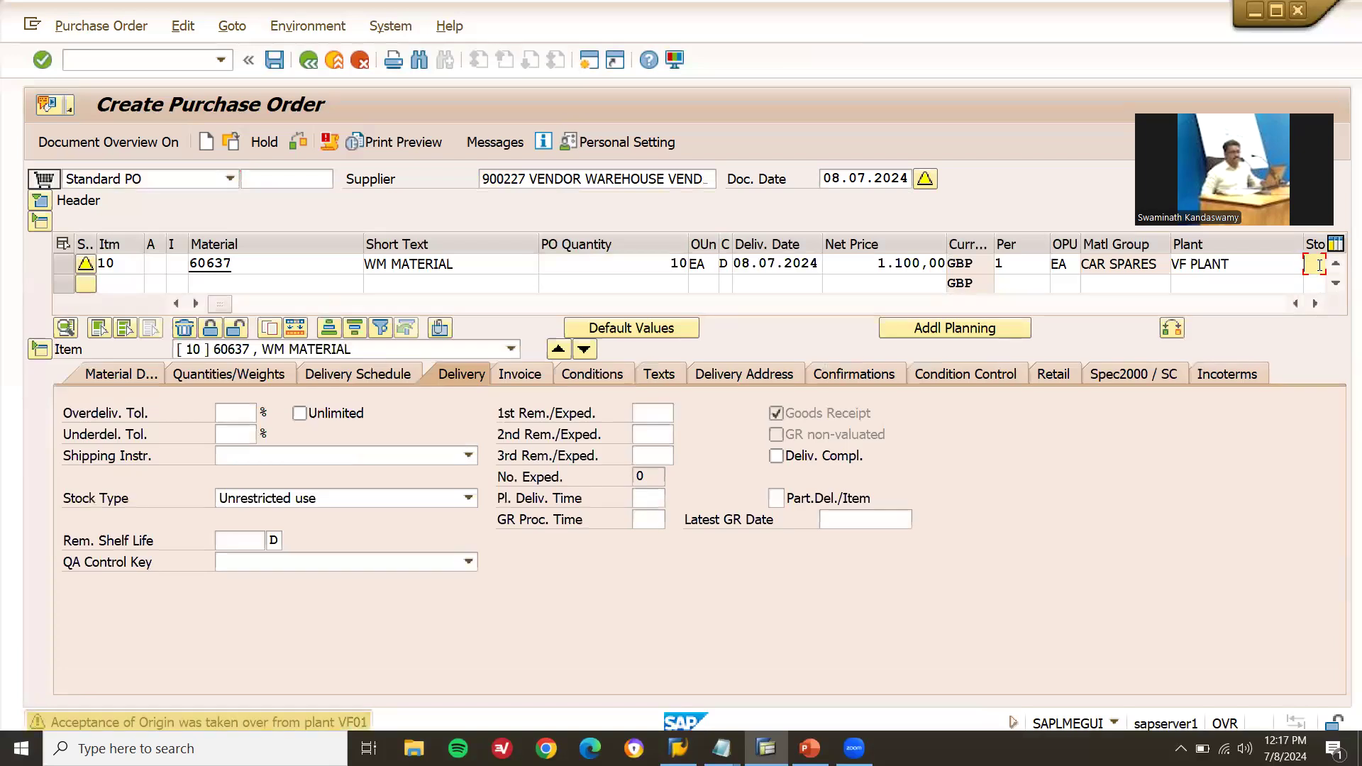
text(VF01)
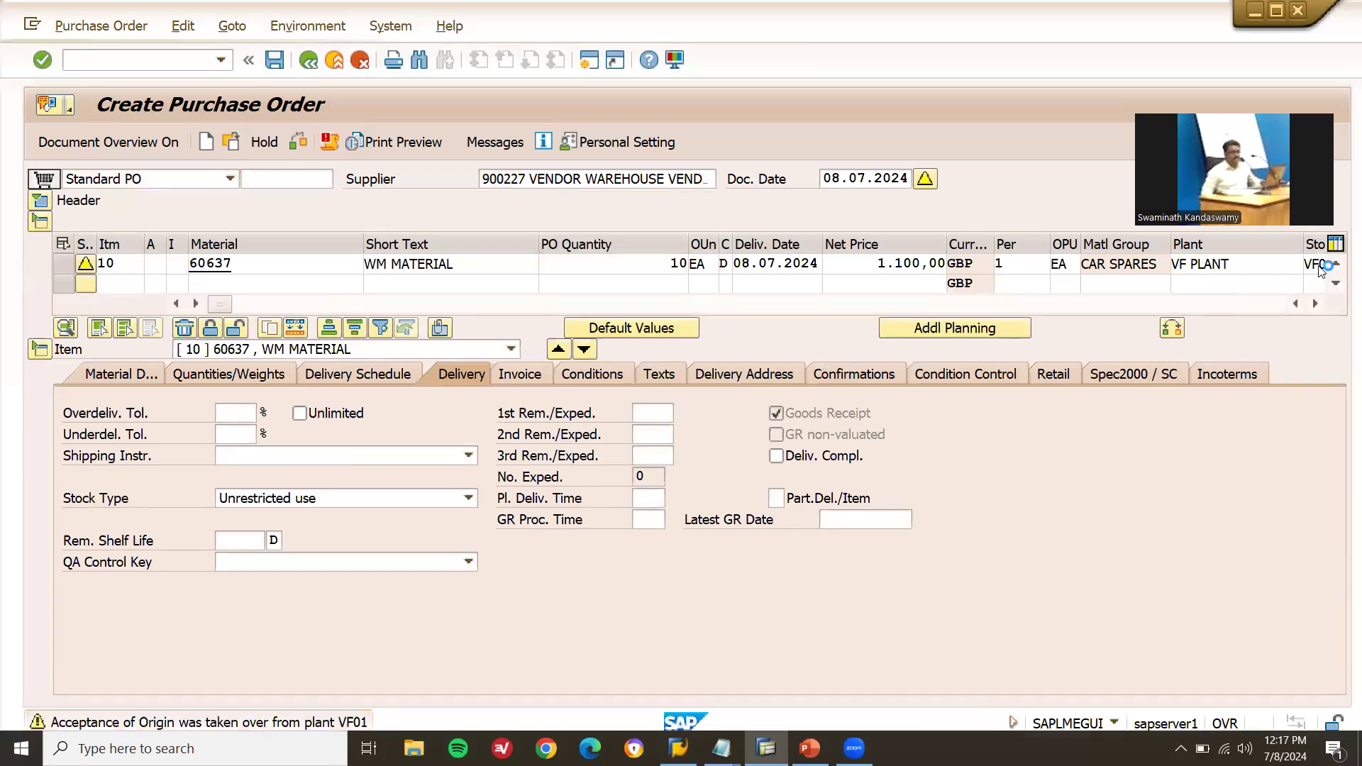
key(Return)
key(Return)
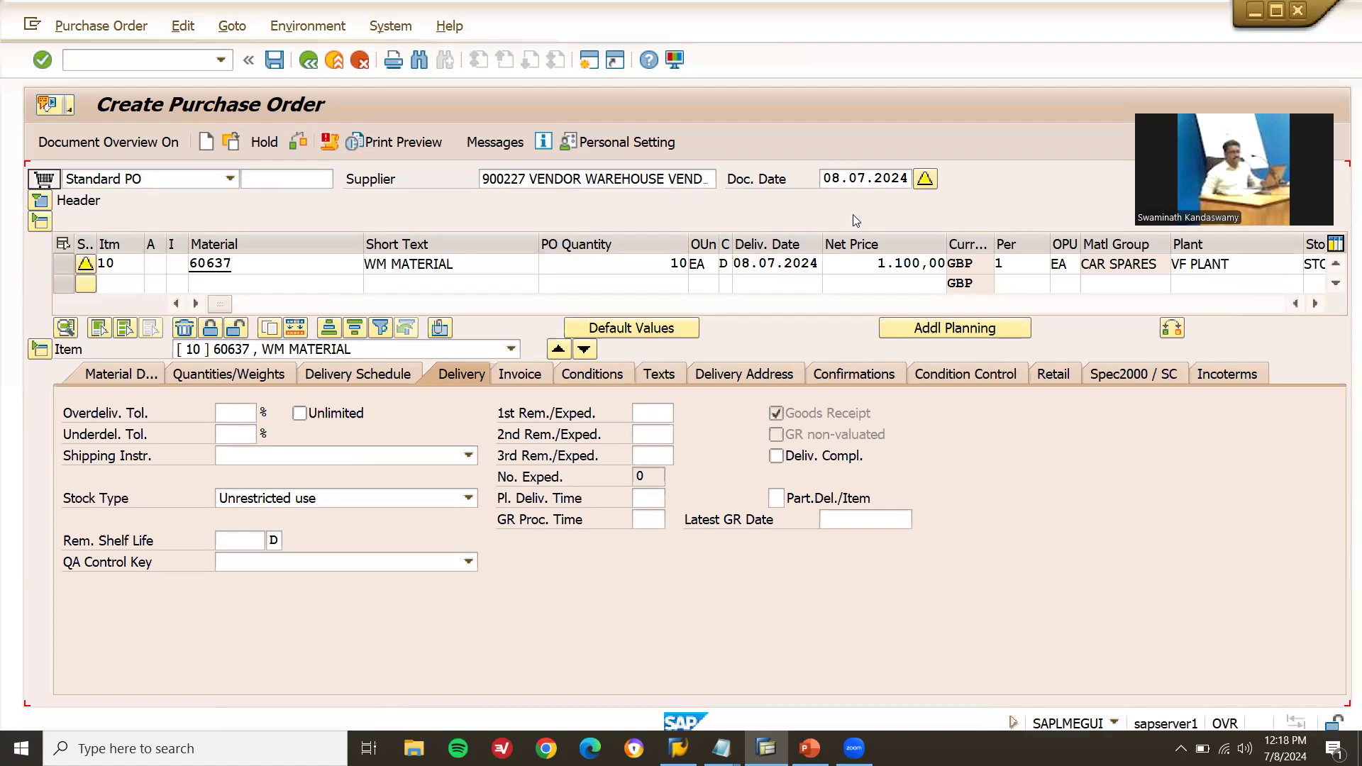
click(268, 62)
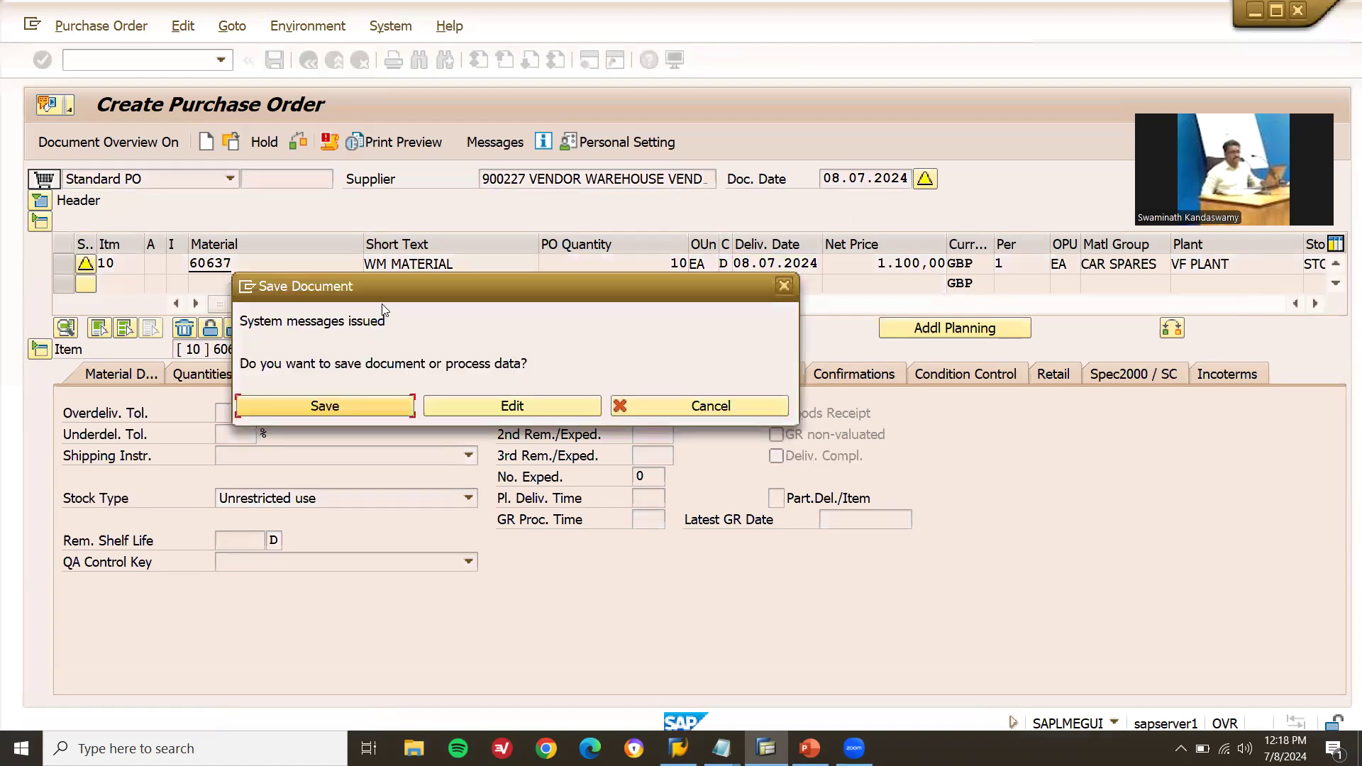
click(328, 410)
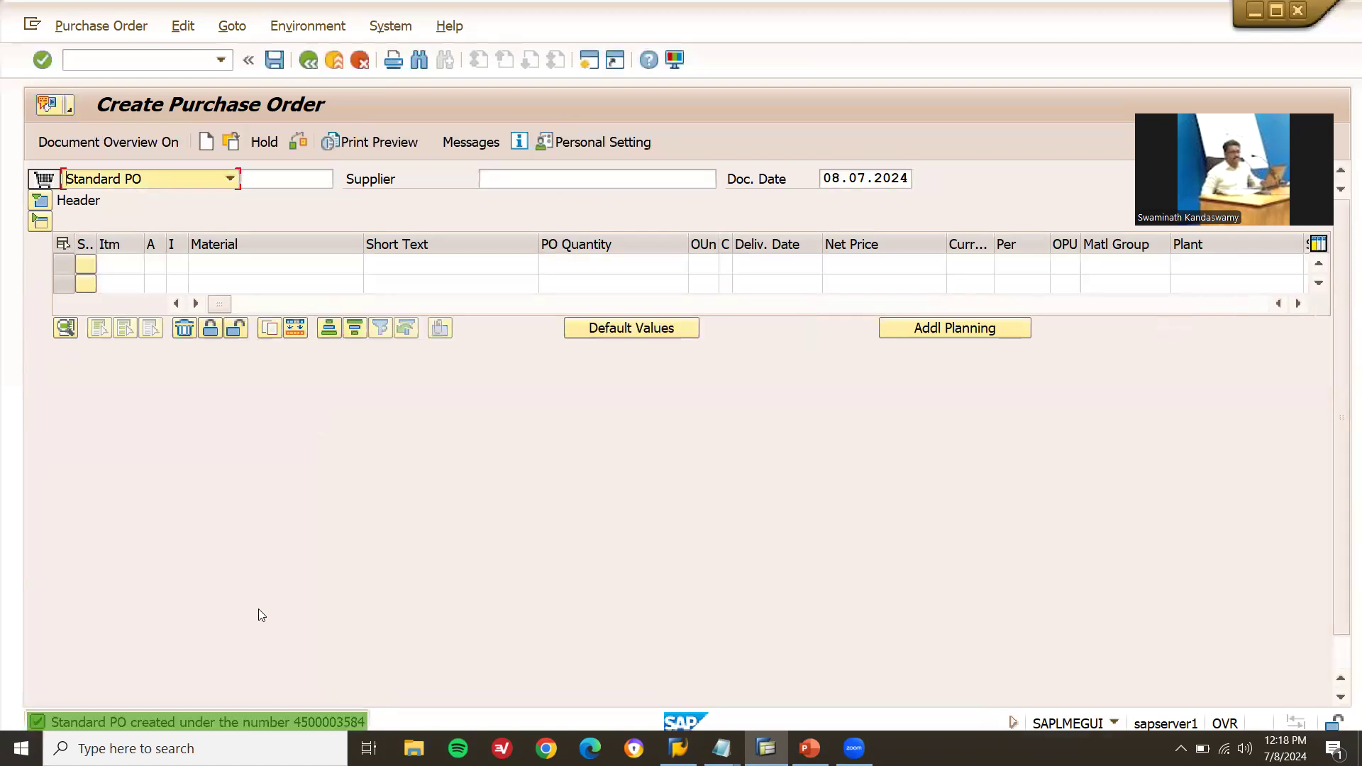
Copy the new purchase order number from the message details and record it in Notepad on a new line labelled PO
double_click(339, 723)
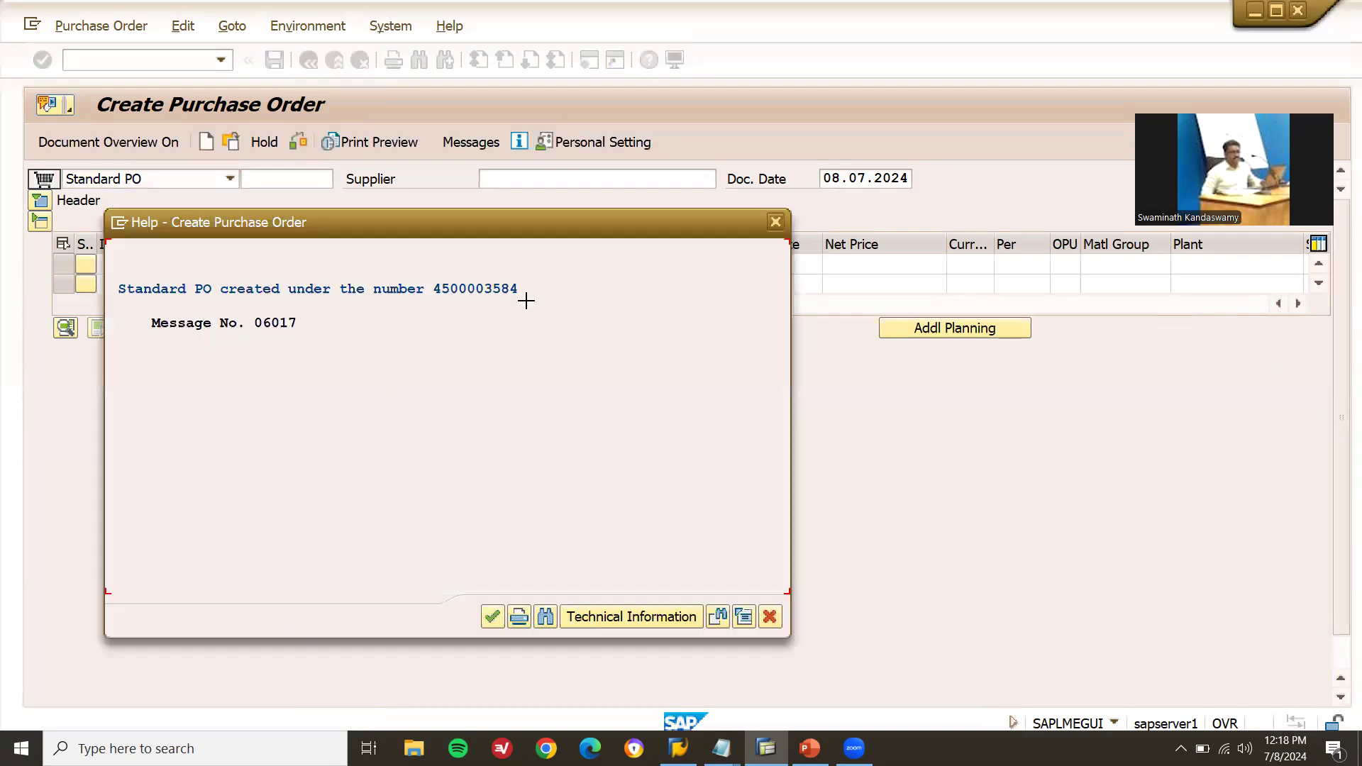
drag(524, 293, 434, 291)
key(ctrl+c)
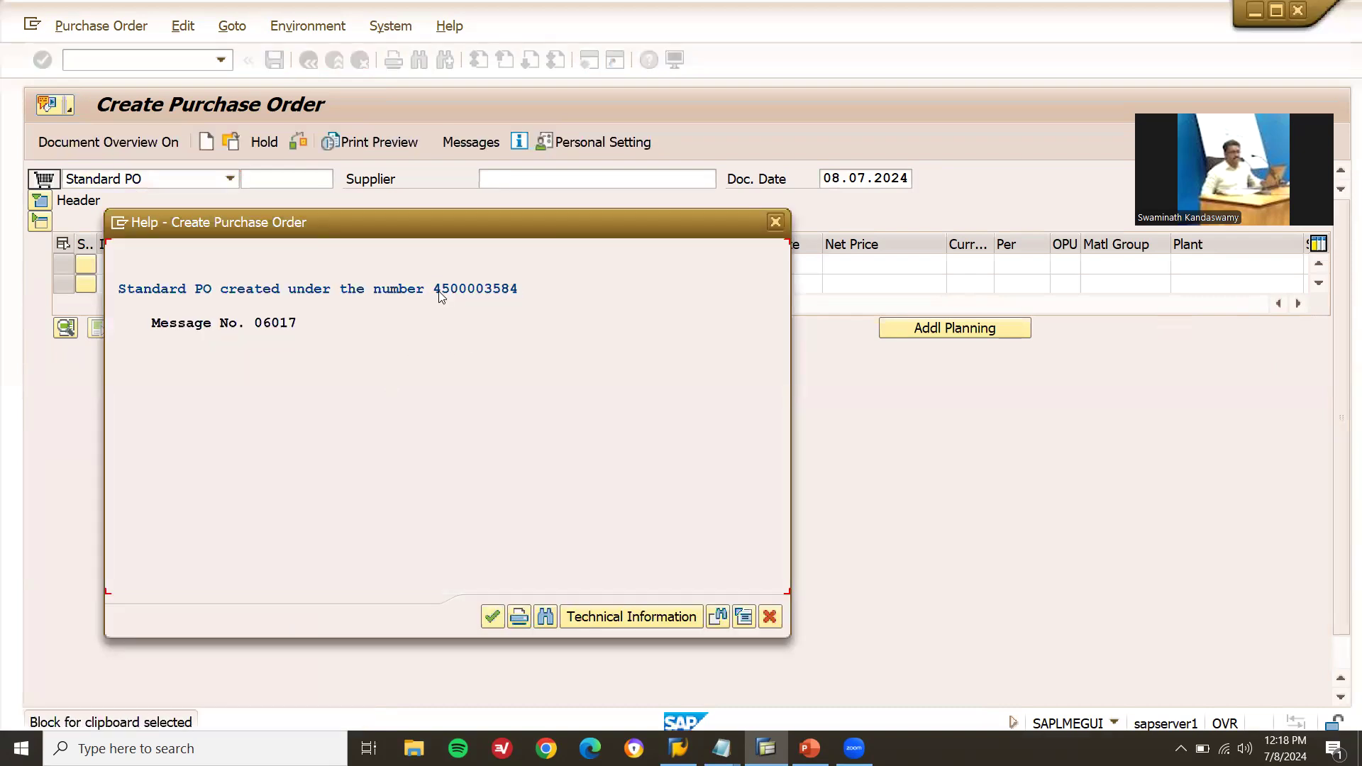
key(Escape)
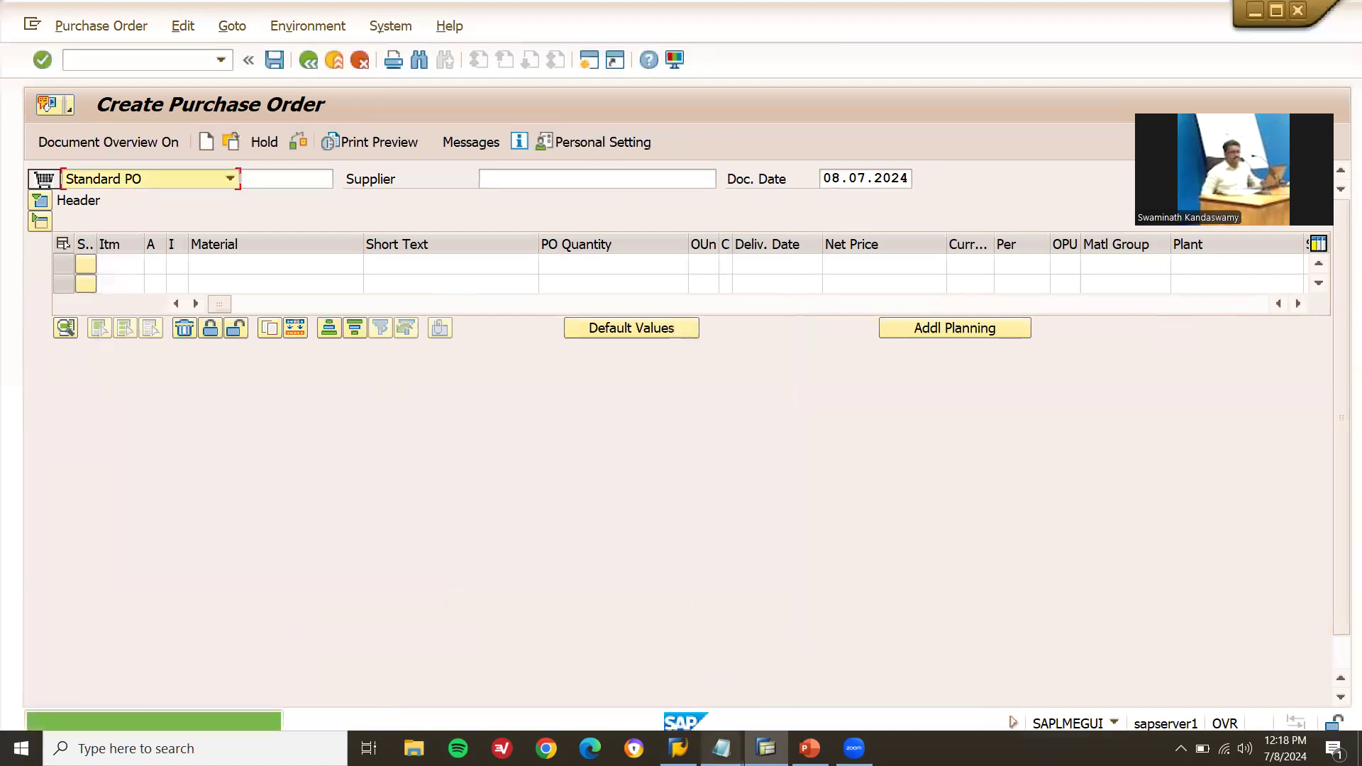
mouse_move(721, 748)
click(797, 651)
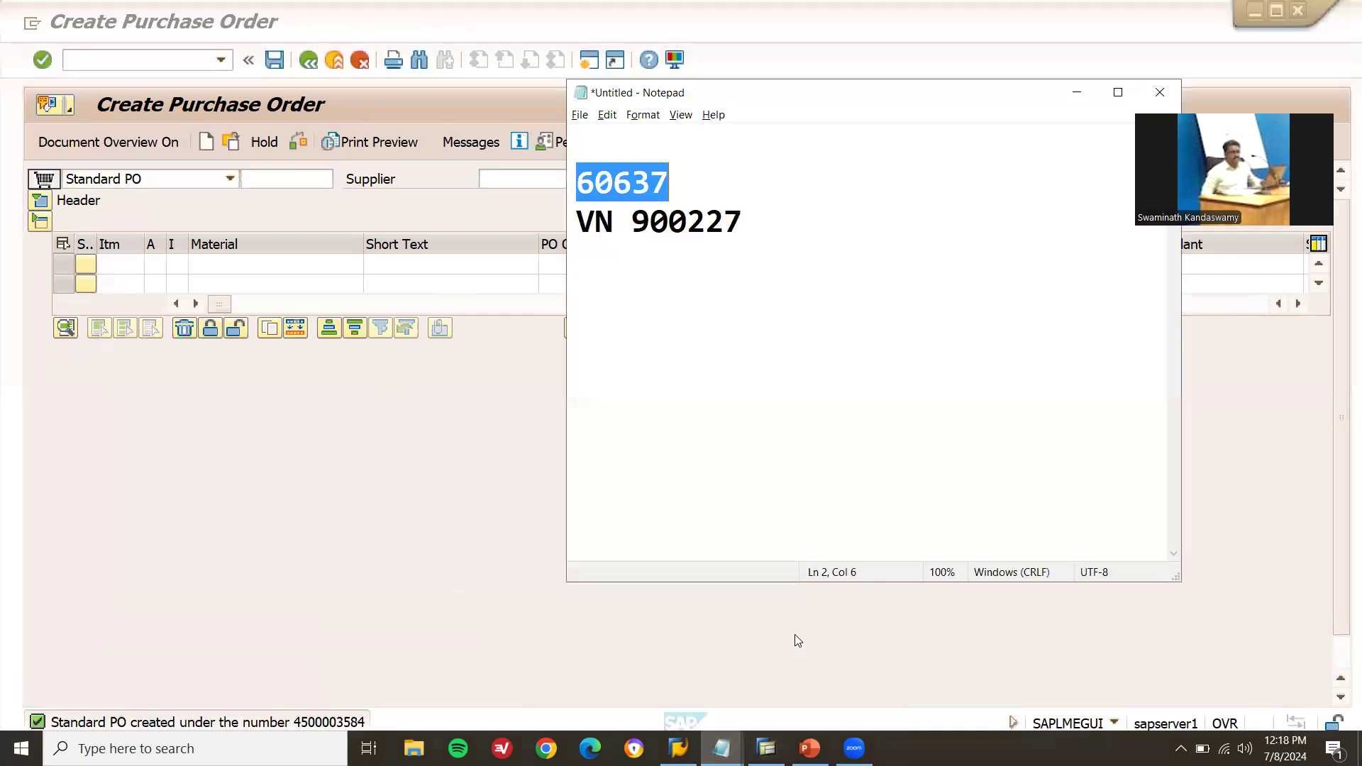
click(782, 210)
text(PO)
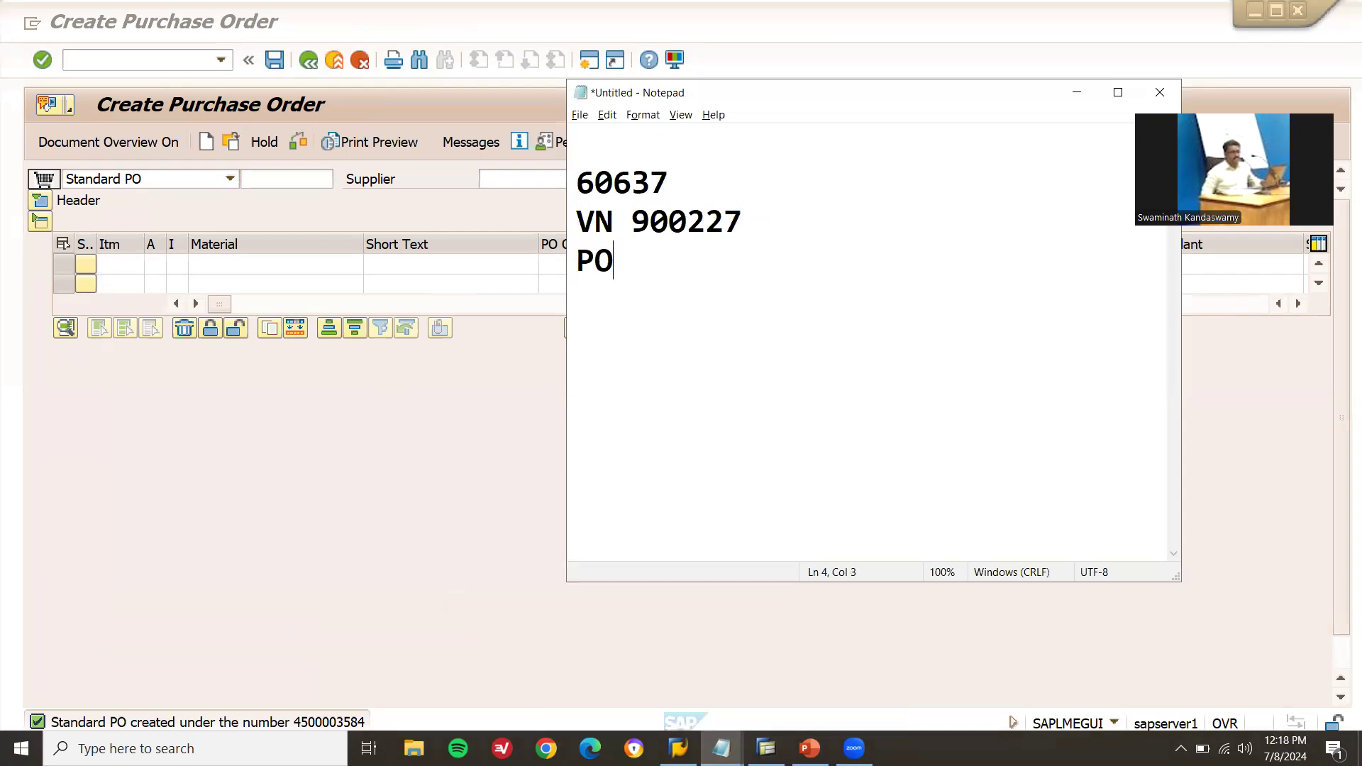
key(ctrl+v)
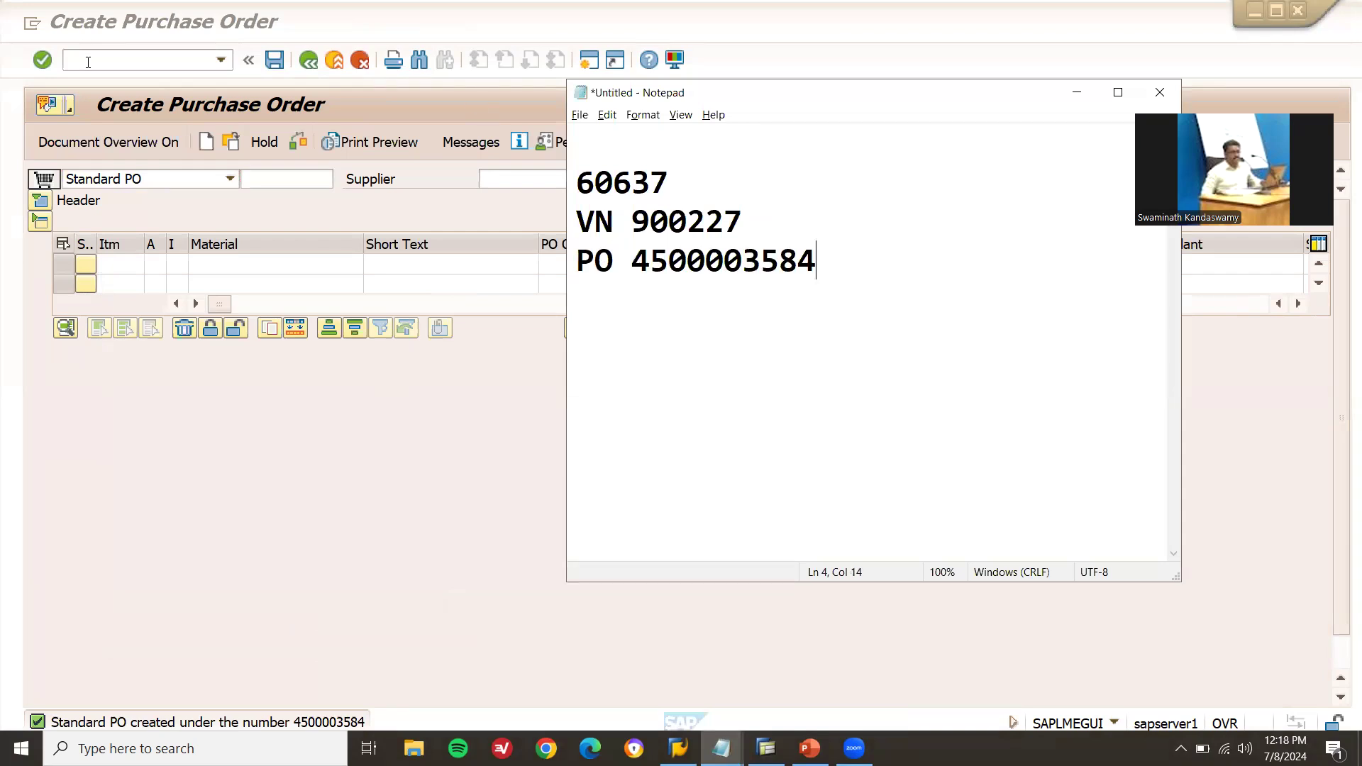
Switch back to SAP, start the MIGO transaction and set it to Goods Receipt for a Purchase Order
click(88, 61)
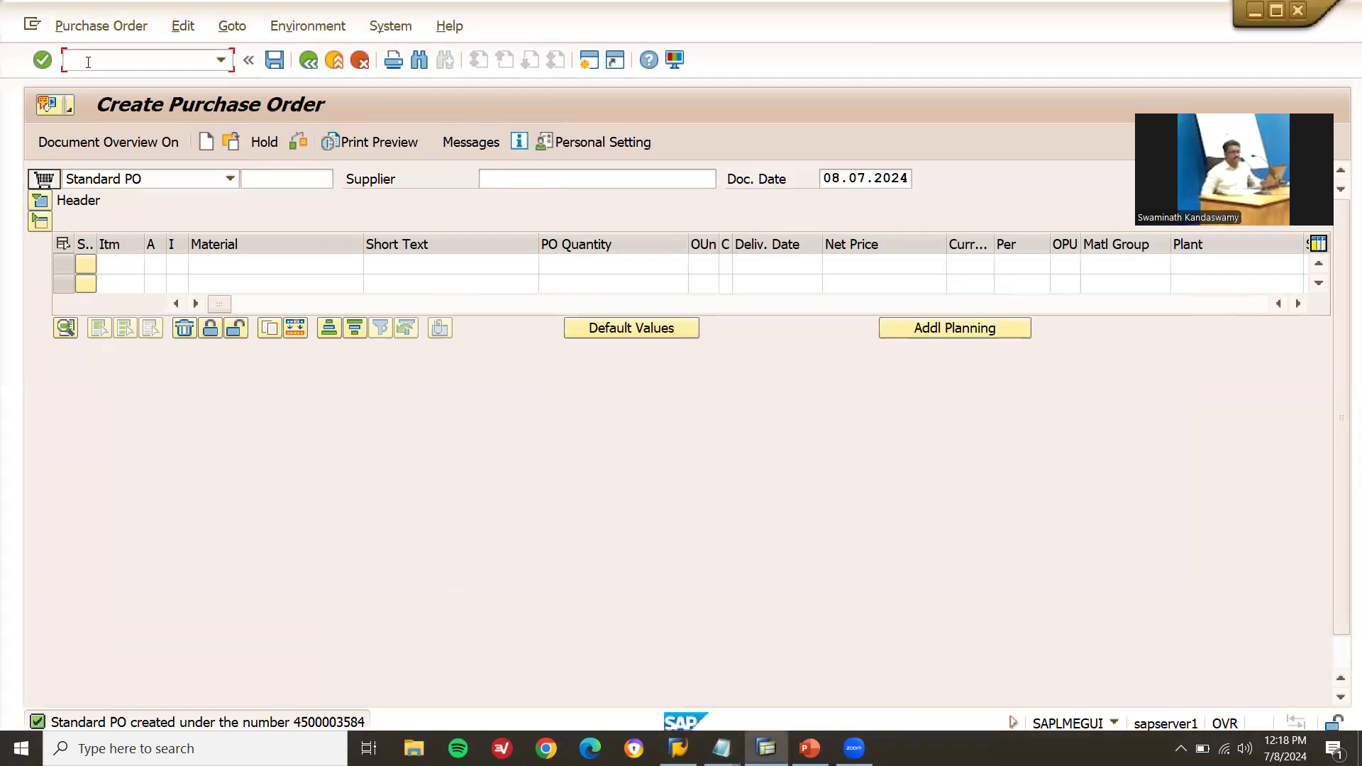
key(Return)
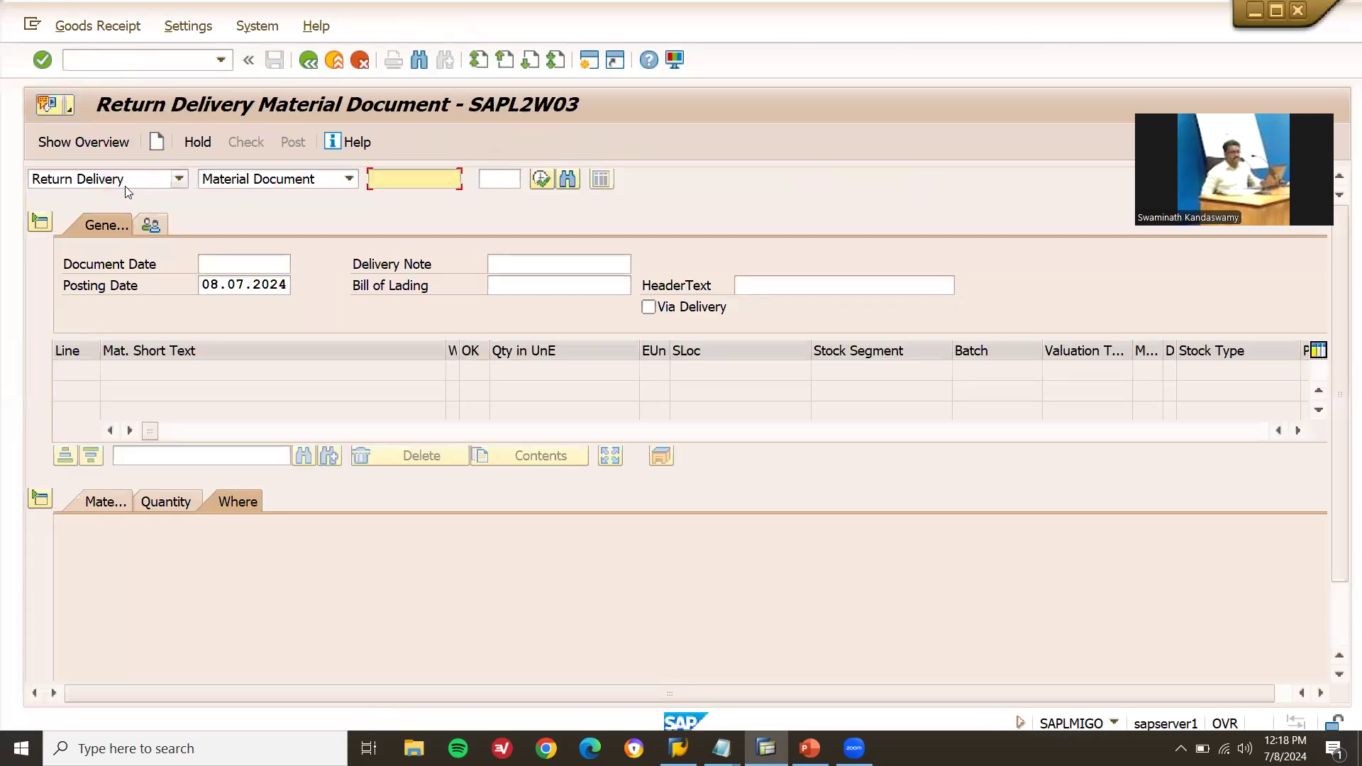
click(125, 185)
click(115, 220)
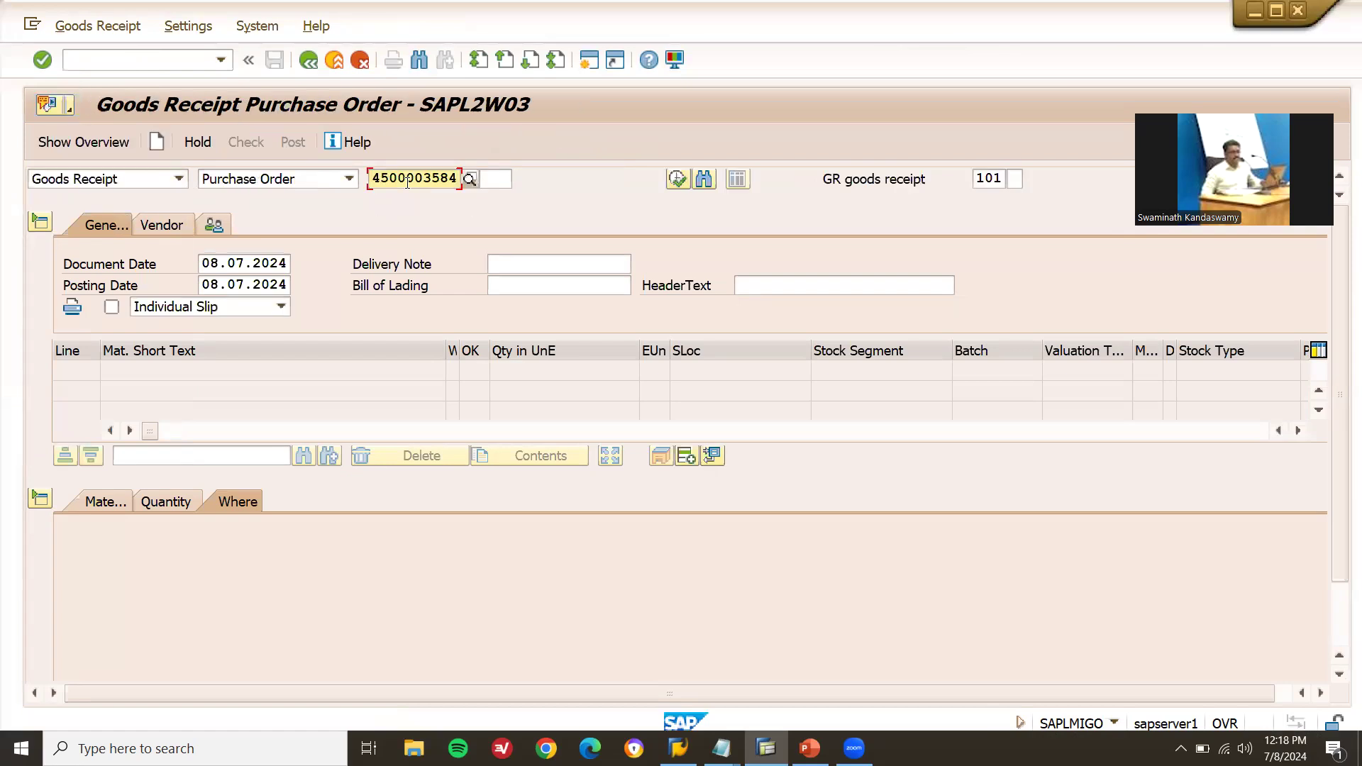
Load the new purchase order by its number, mark its item as OK and post the goods receipt
key(Return)
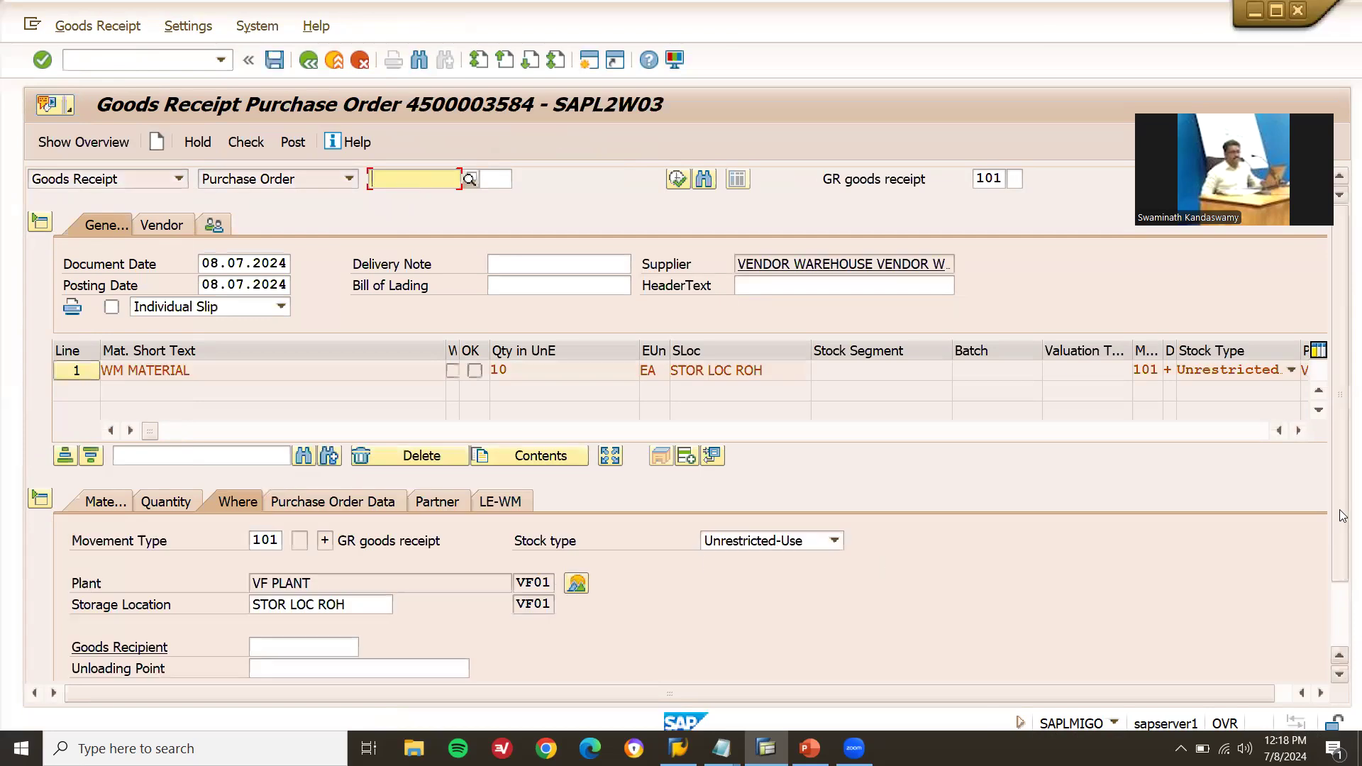
scroll(969, 581, down, 2)
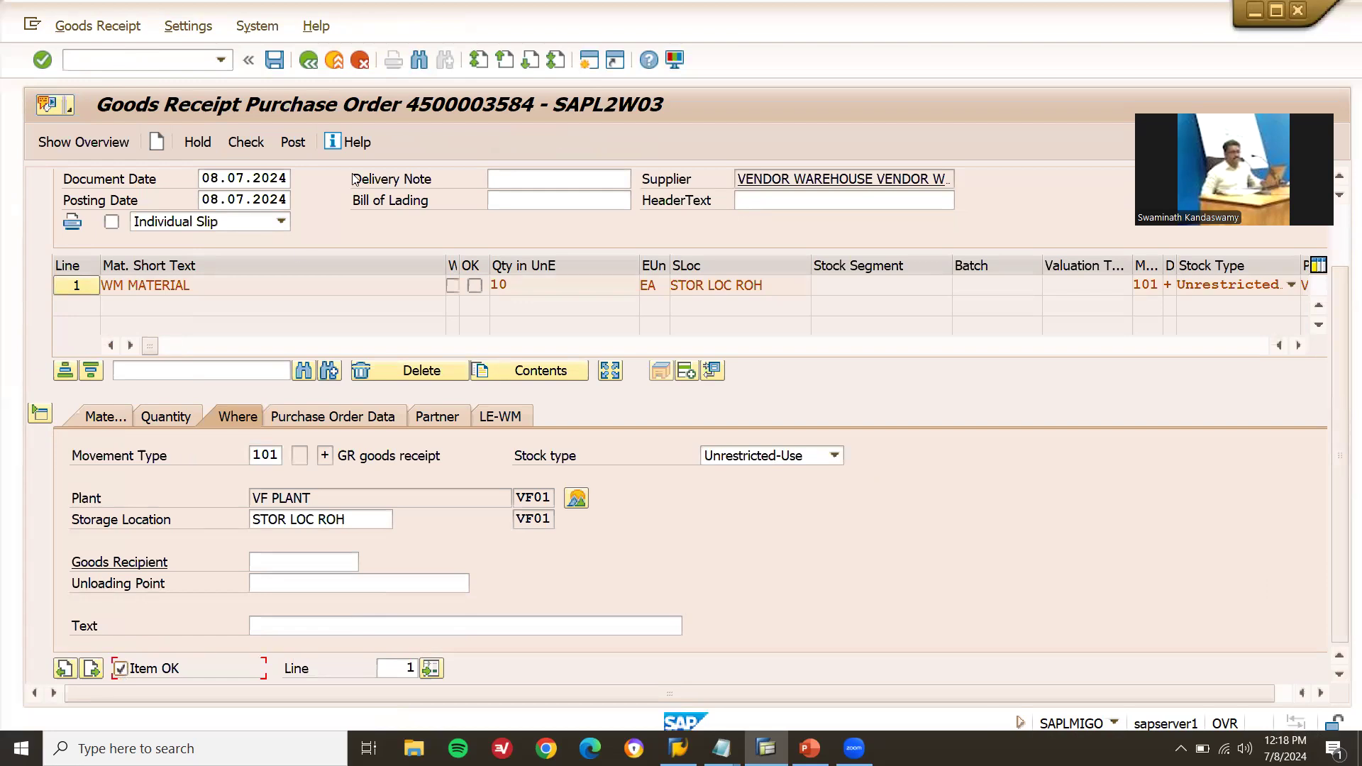
click(298, 146)
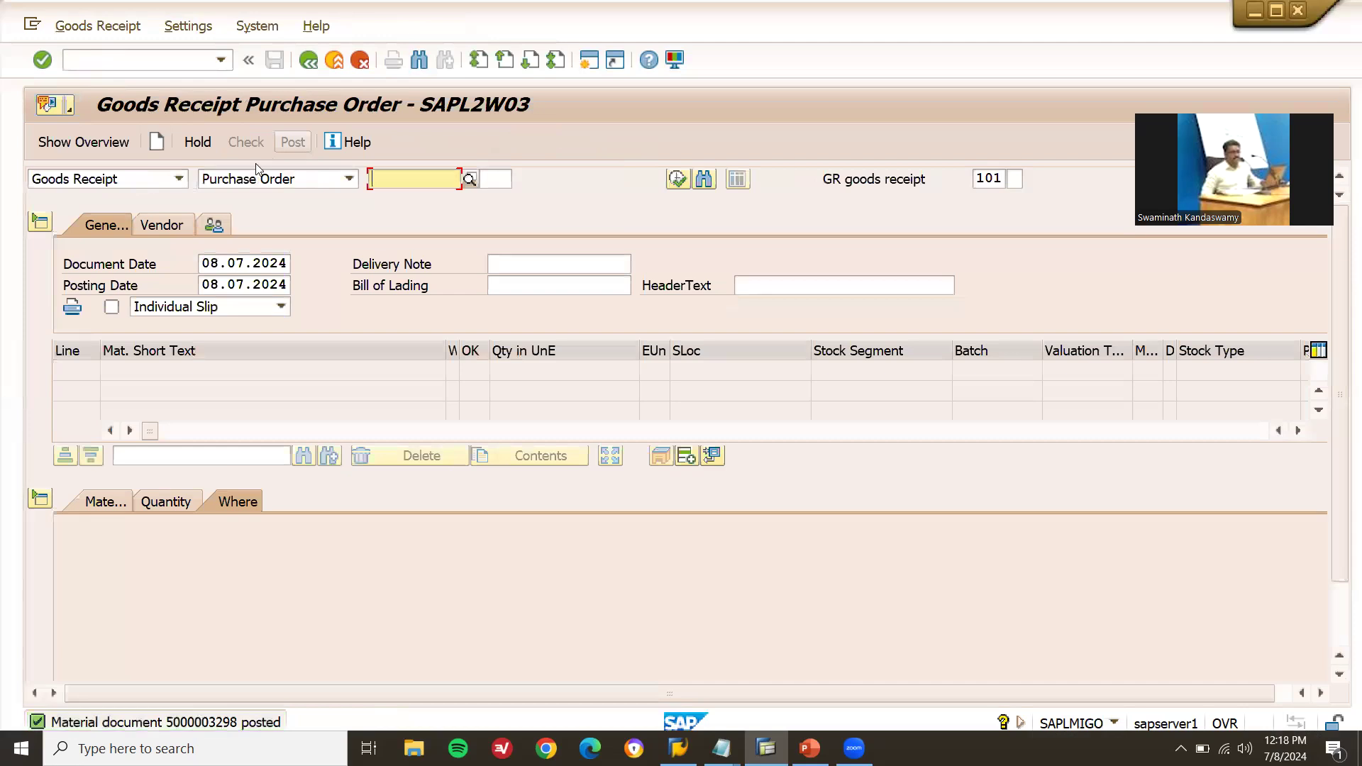
Display the material document just posted and view the LE-WM data of its item
click(186, 180)
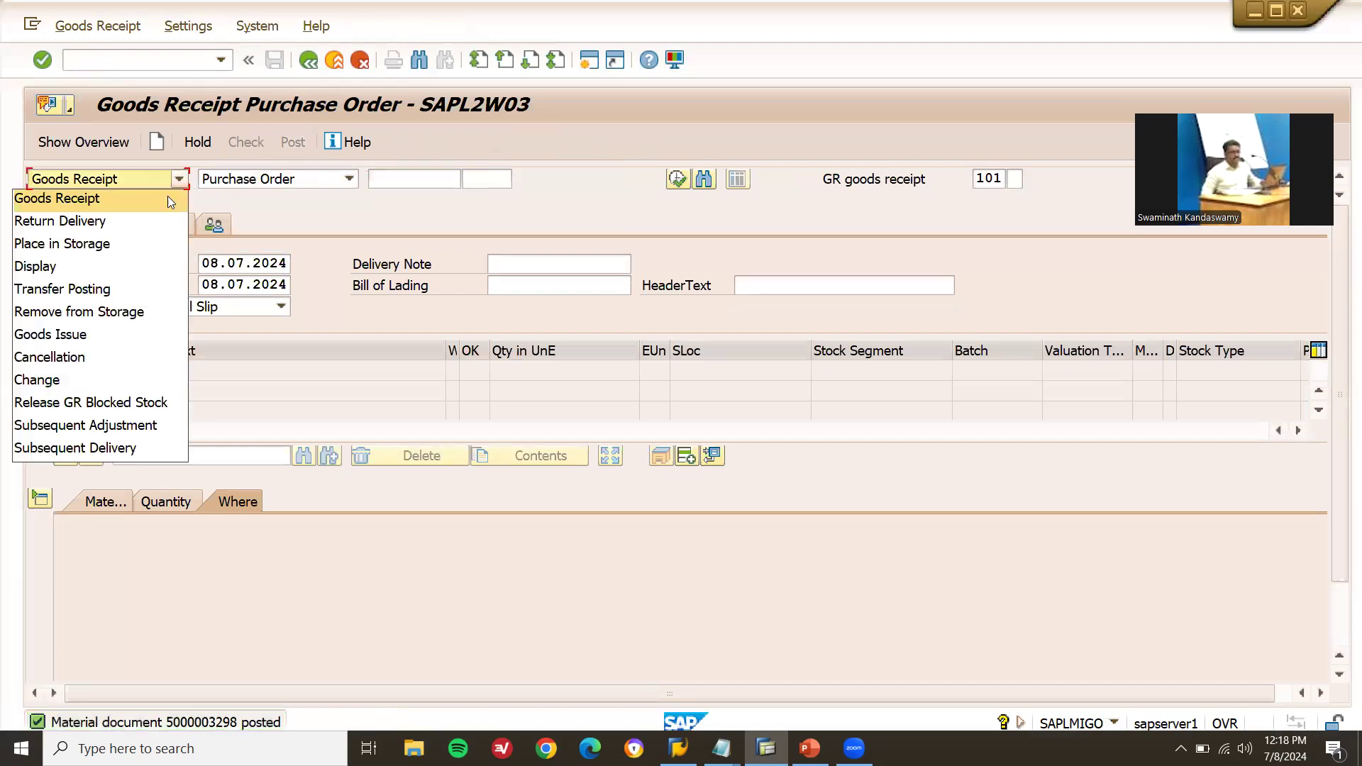
click(146, 265)
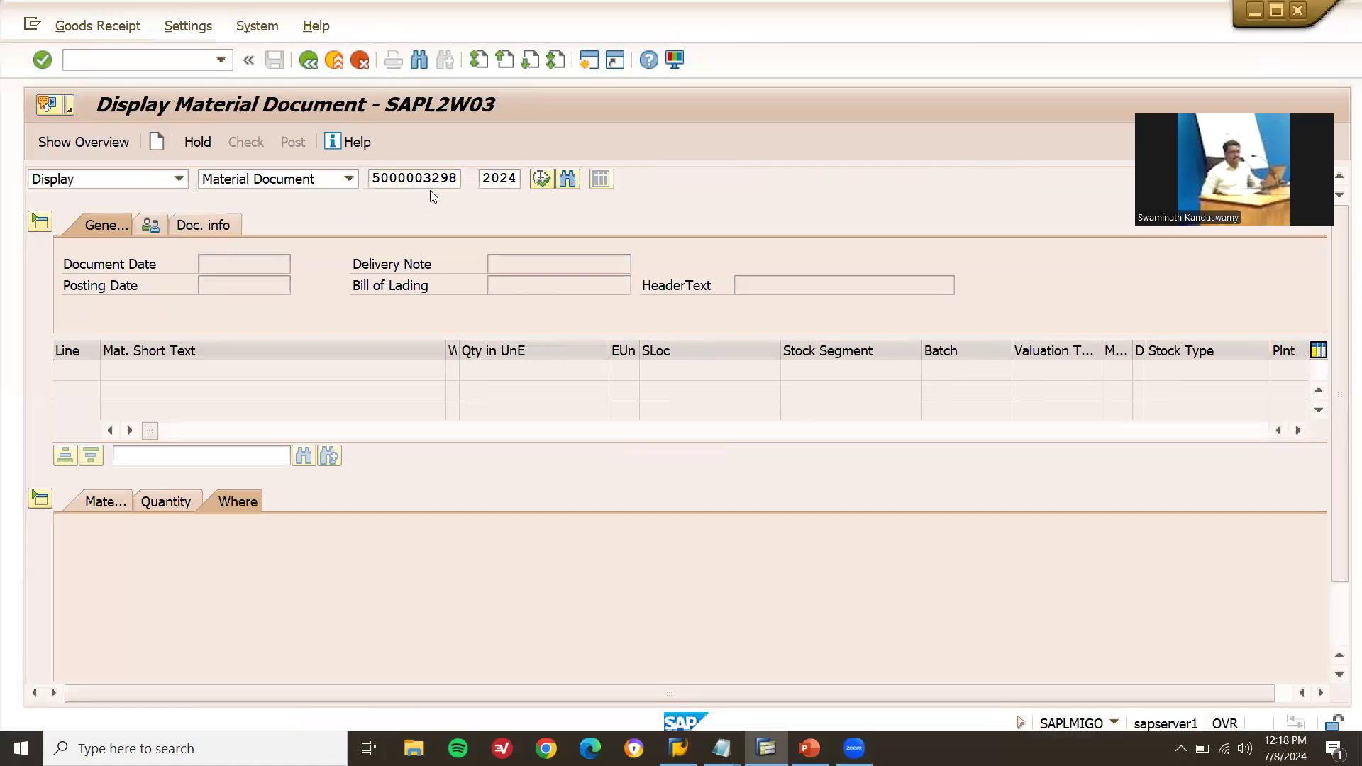
key(Return)
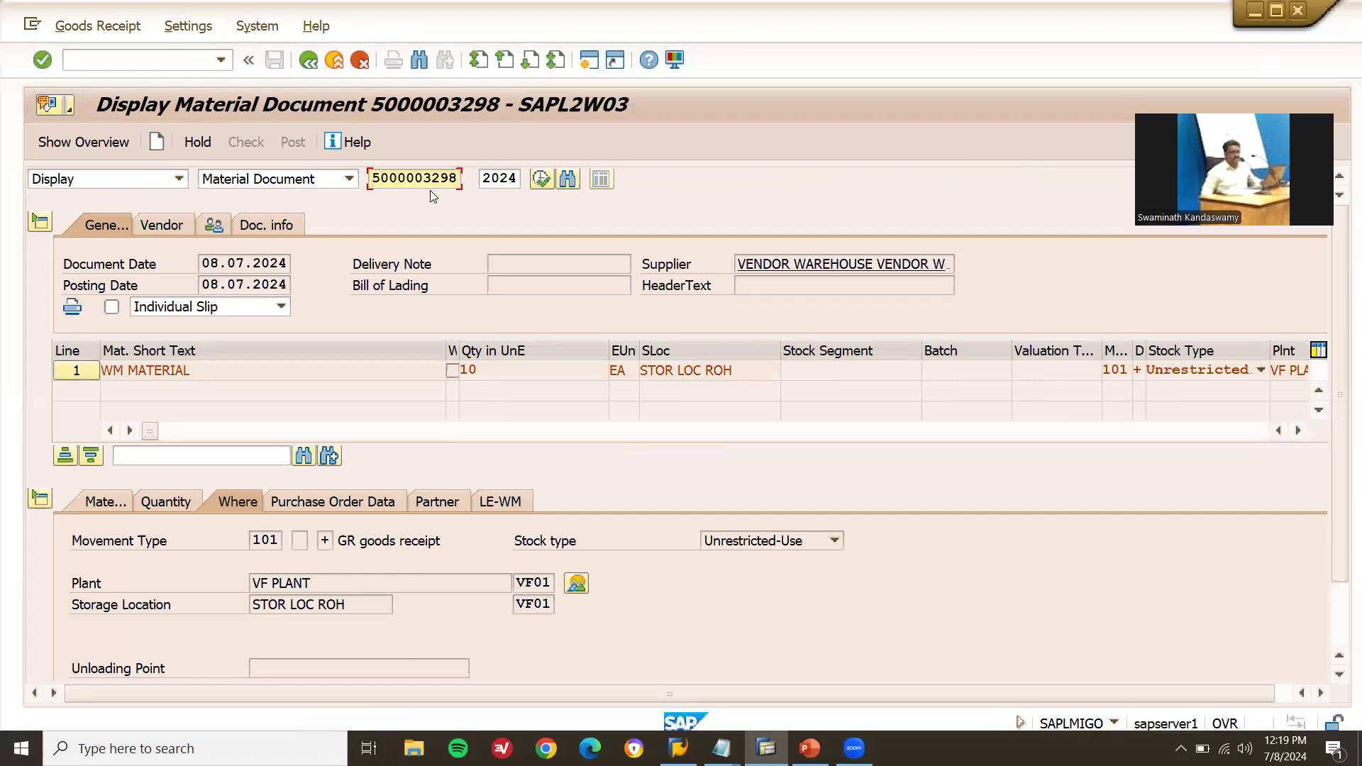
click(504, 503)
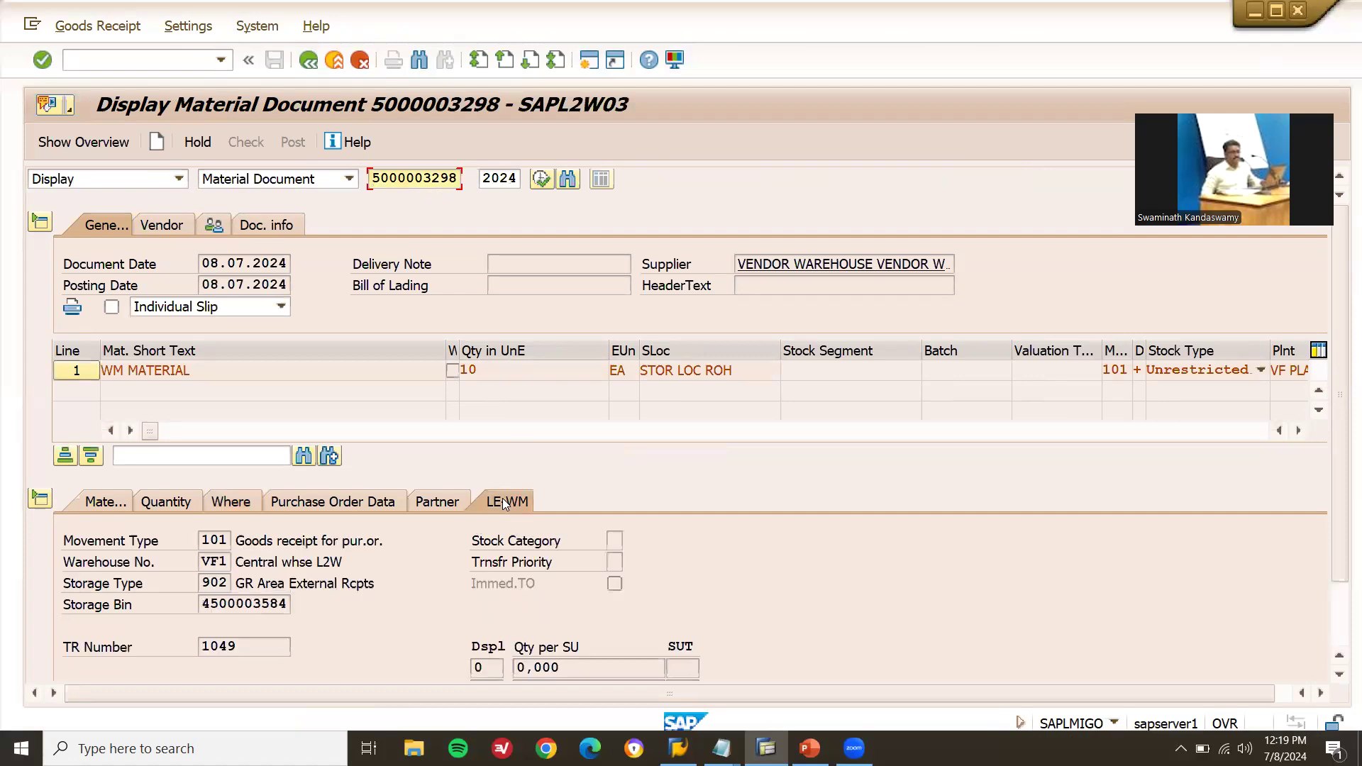
scroll(700, 536, down, 3)
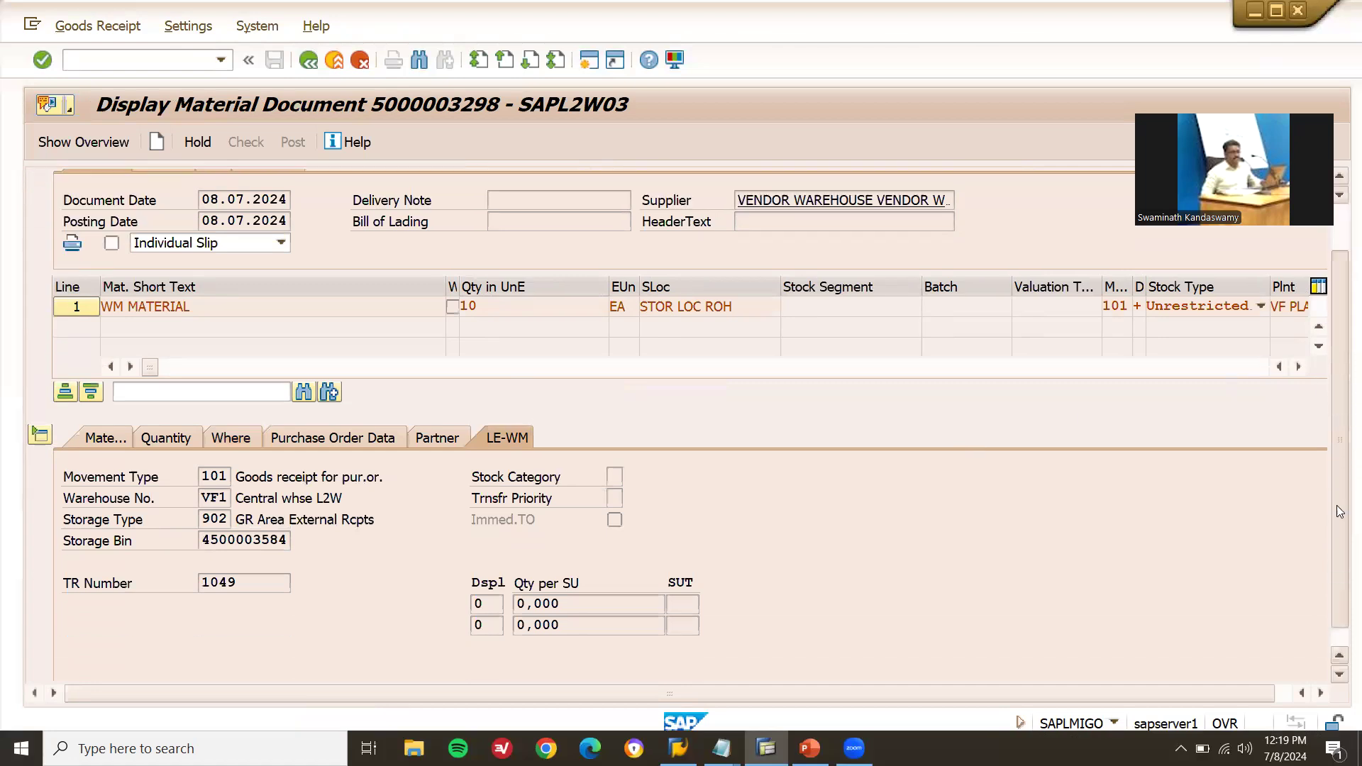
Take the TR number from the item's LE-WM data and record it in Notepad as "TR 1049"
click(246, 562)
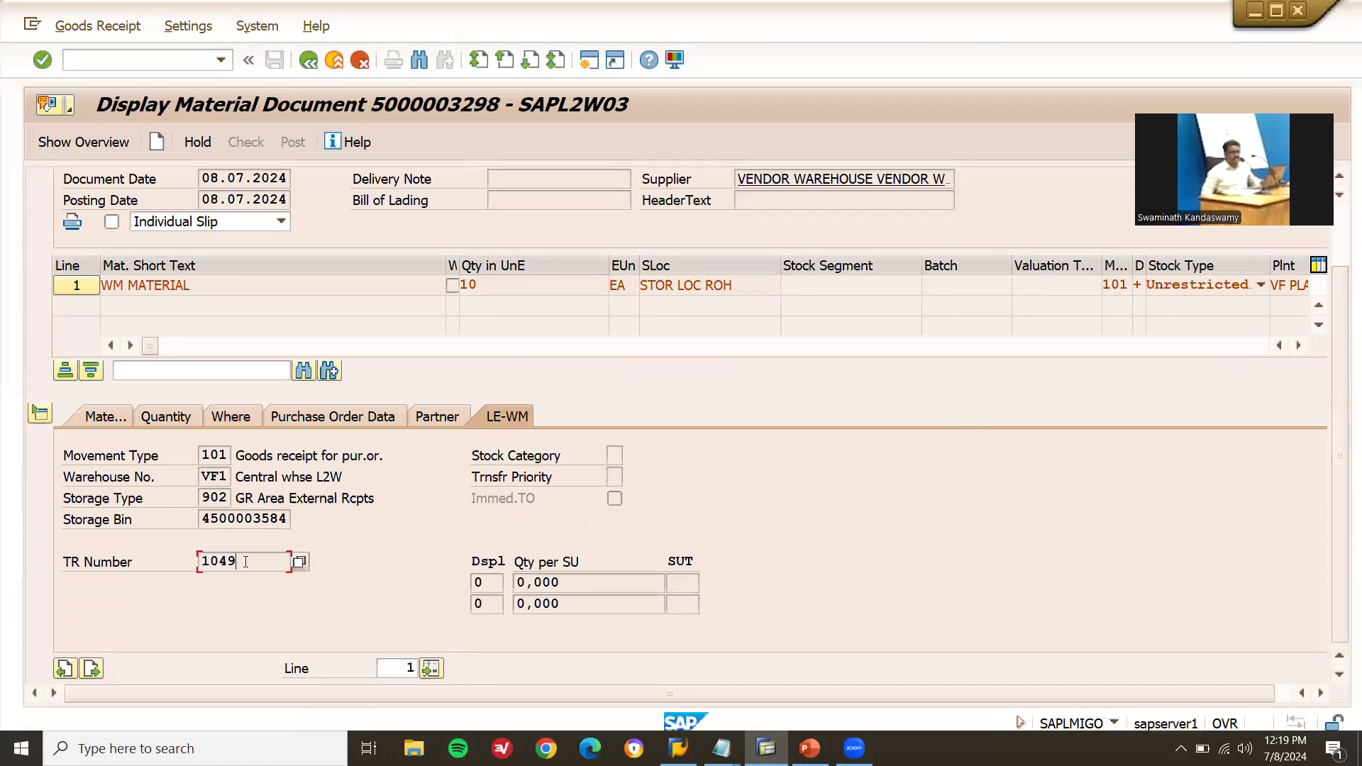
key(shift+Left)
key(shift+Left)
key(Left)
click(721, 748)
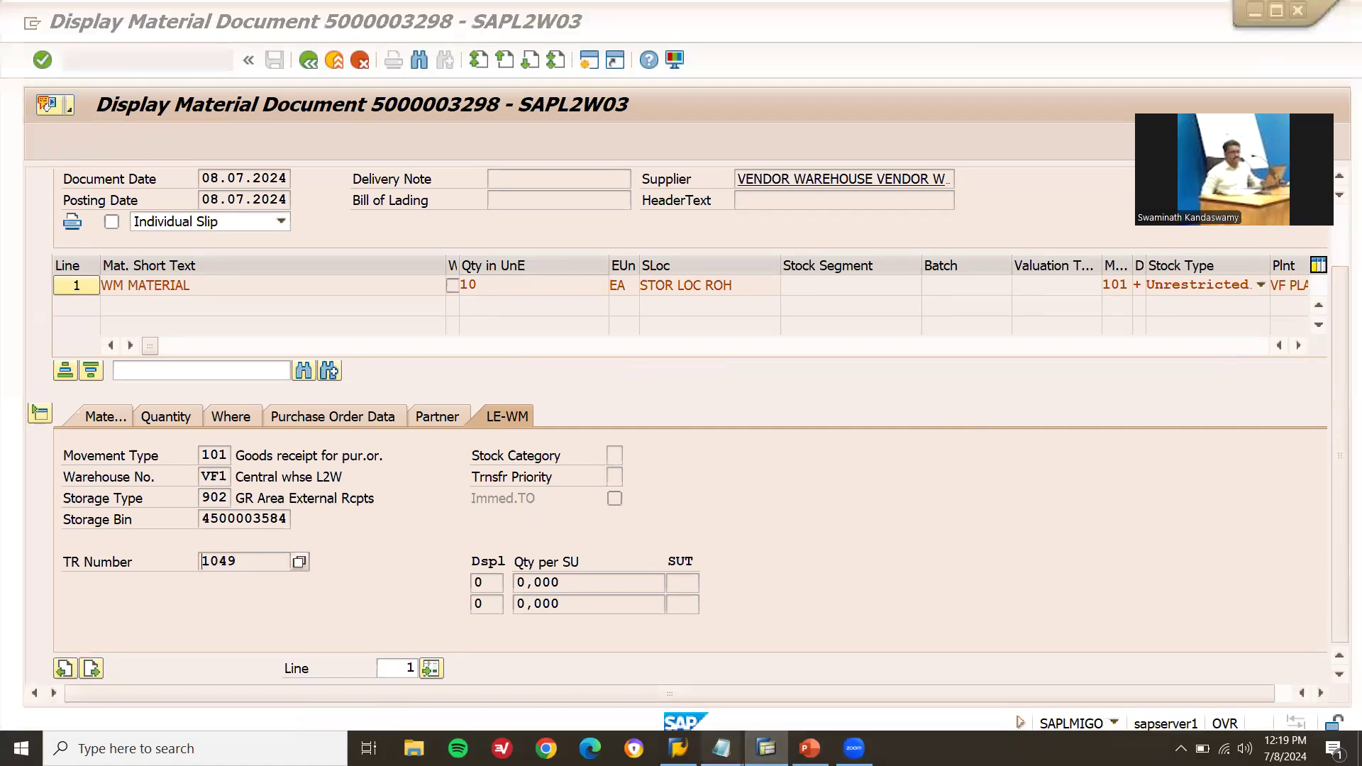
click(783, 678)
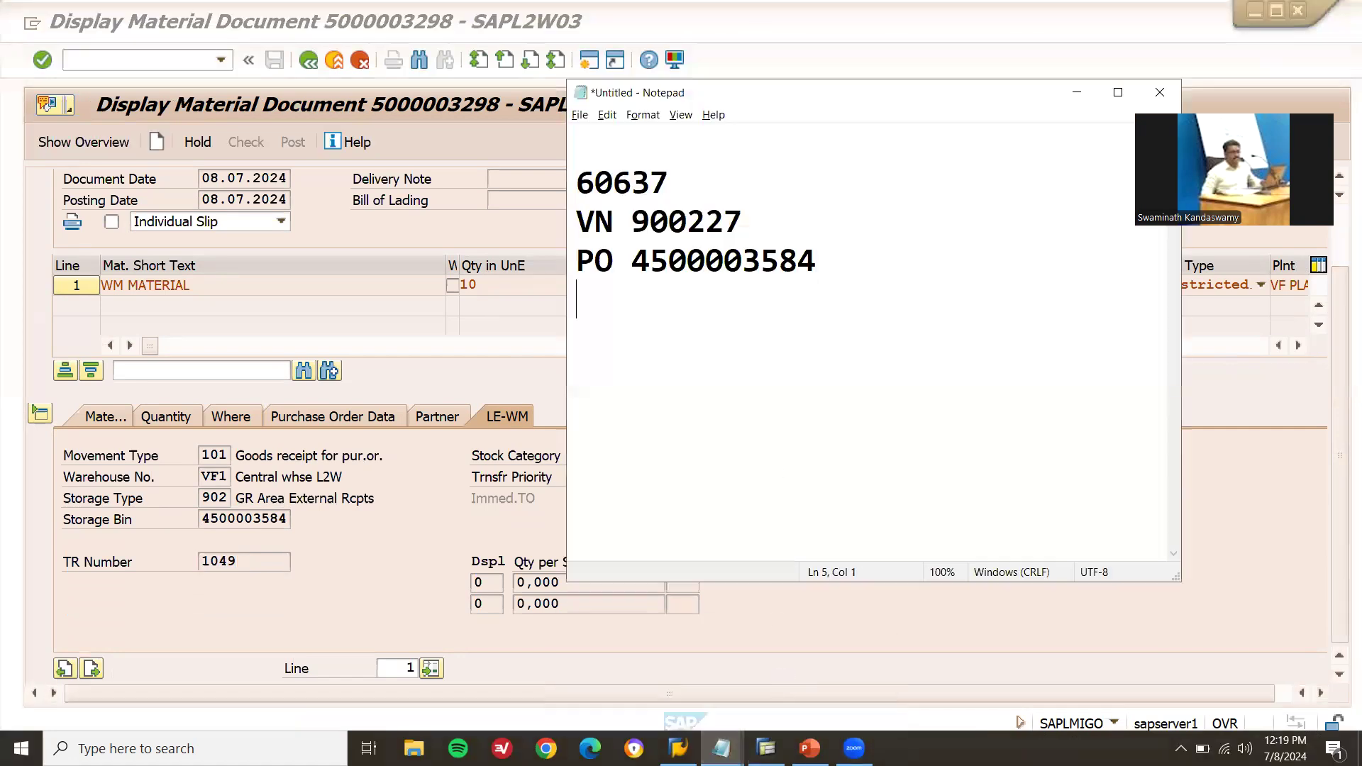
text(TR 1049)
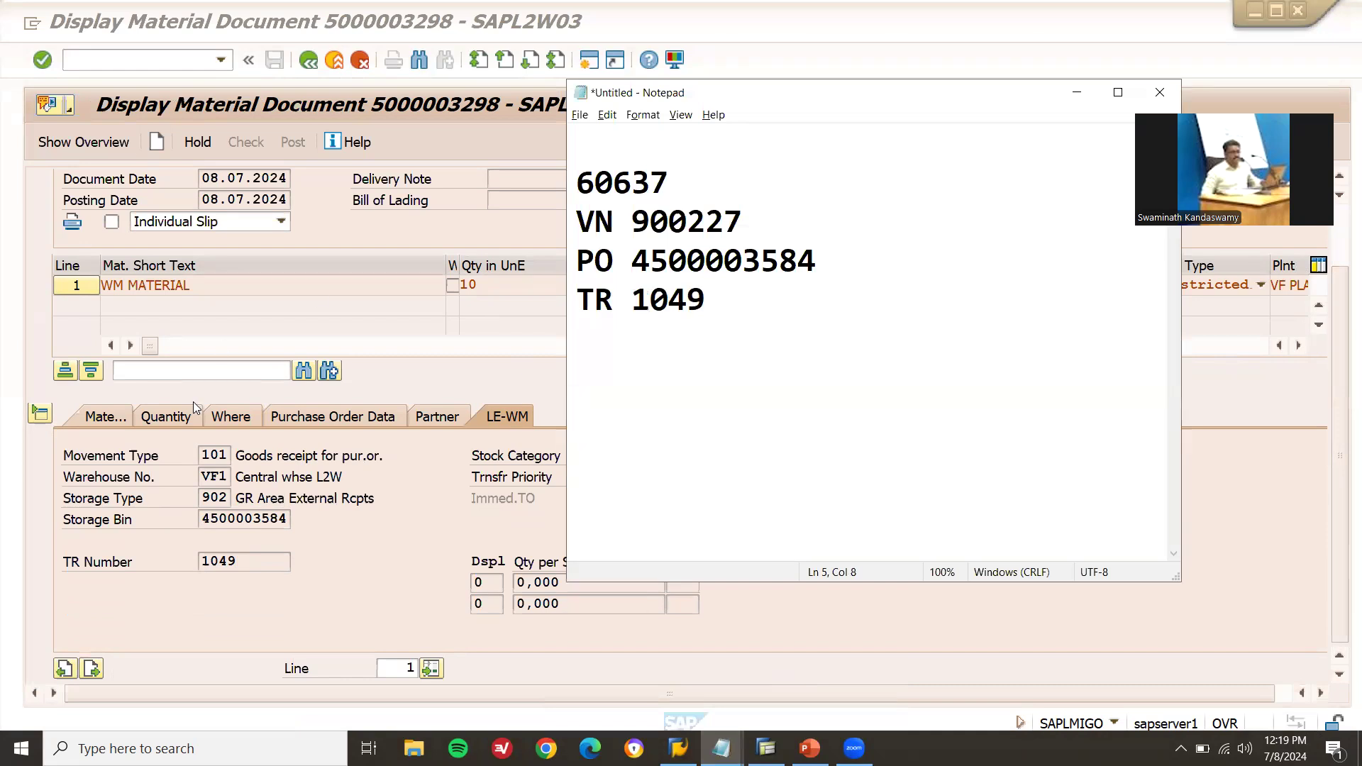
Return to the material document and examine the item's storage bin and storage type in the LE-WM data
click(201, 518)
key(shift+Right)
key(shift+Right)
key(shift+Right)
key(shift+Right)
key(shift+Right)
key(shift+Right)
key(shift+Right)
key(shift+Right)
key(shift+Right)
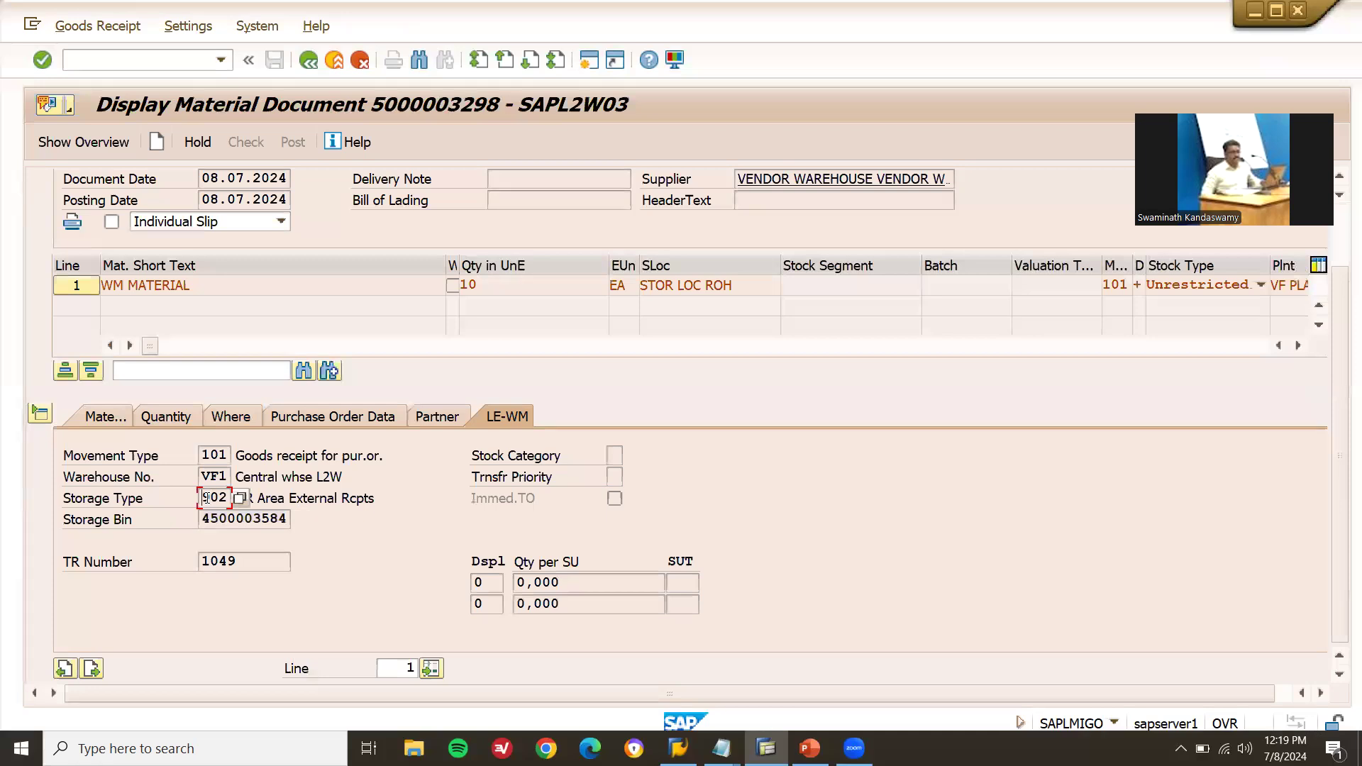
double_click(206, 498)
Start transaction LT04 and enter warehouse number VF1 and TR number 1049 for the transfer order
click(171, 62)
text(/NLT04)
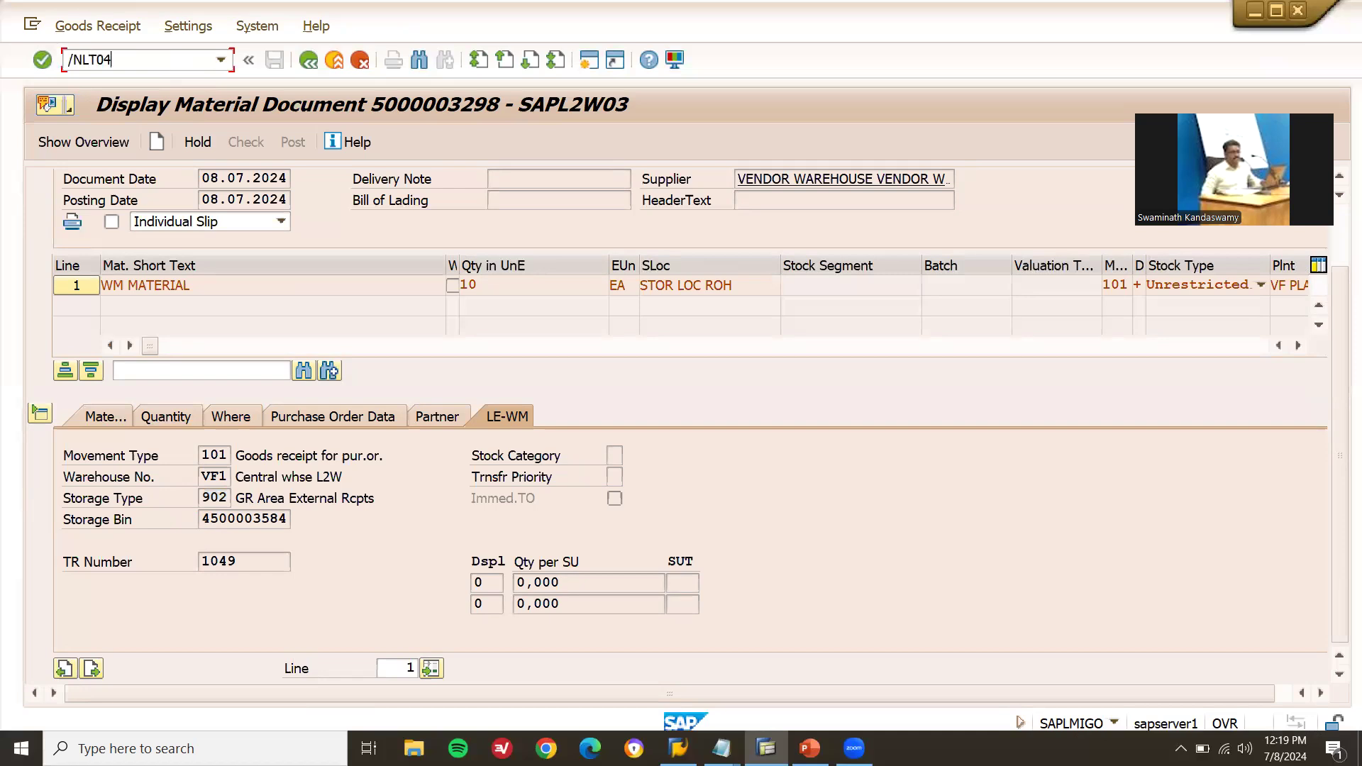
key(Return)
text(v)
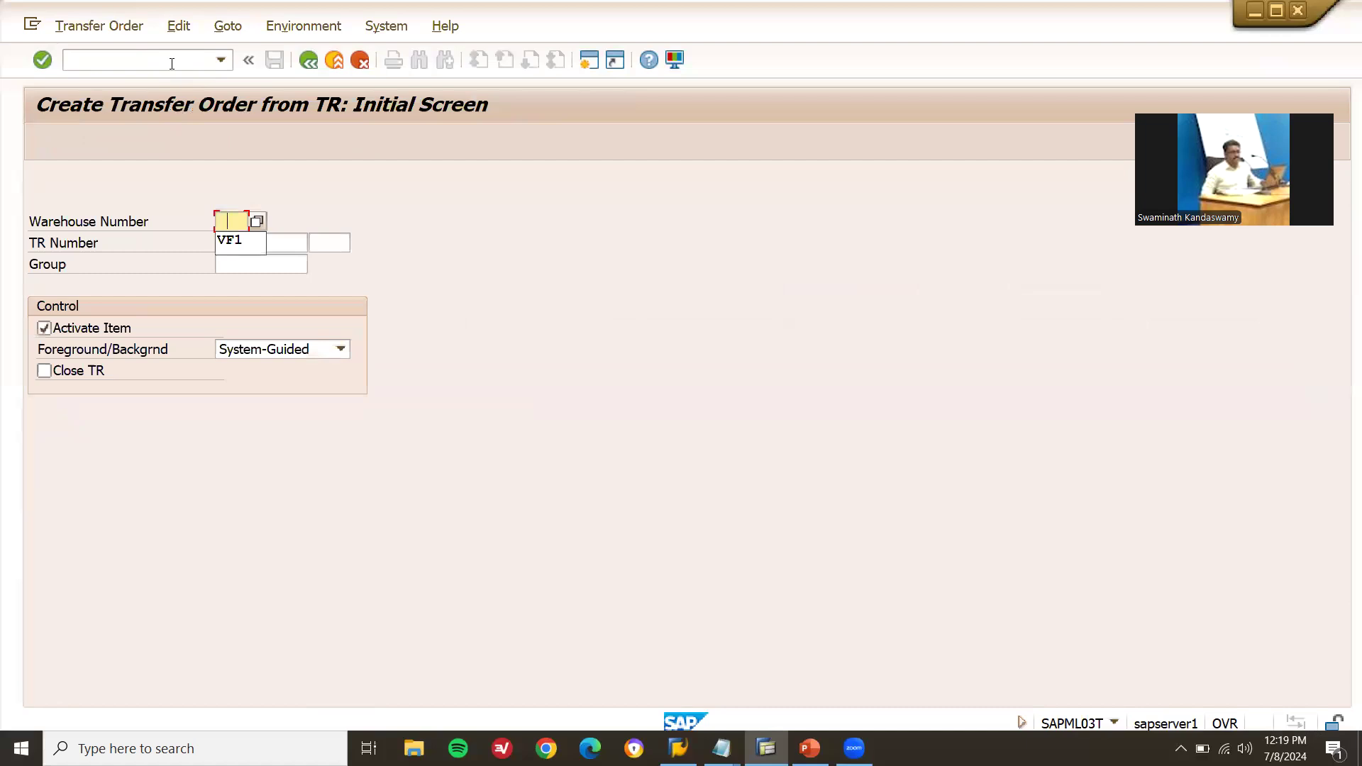
key(Down)
key(Return)
key(Tab)
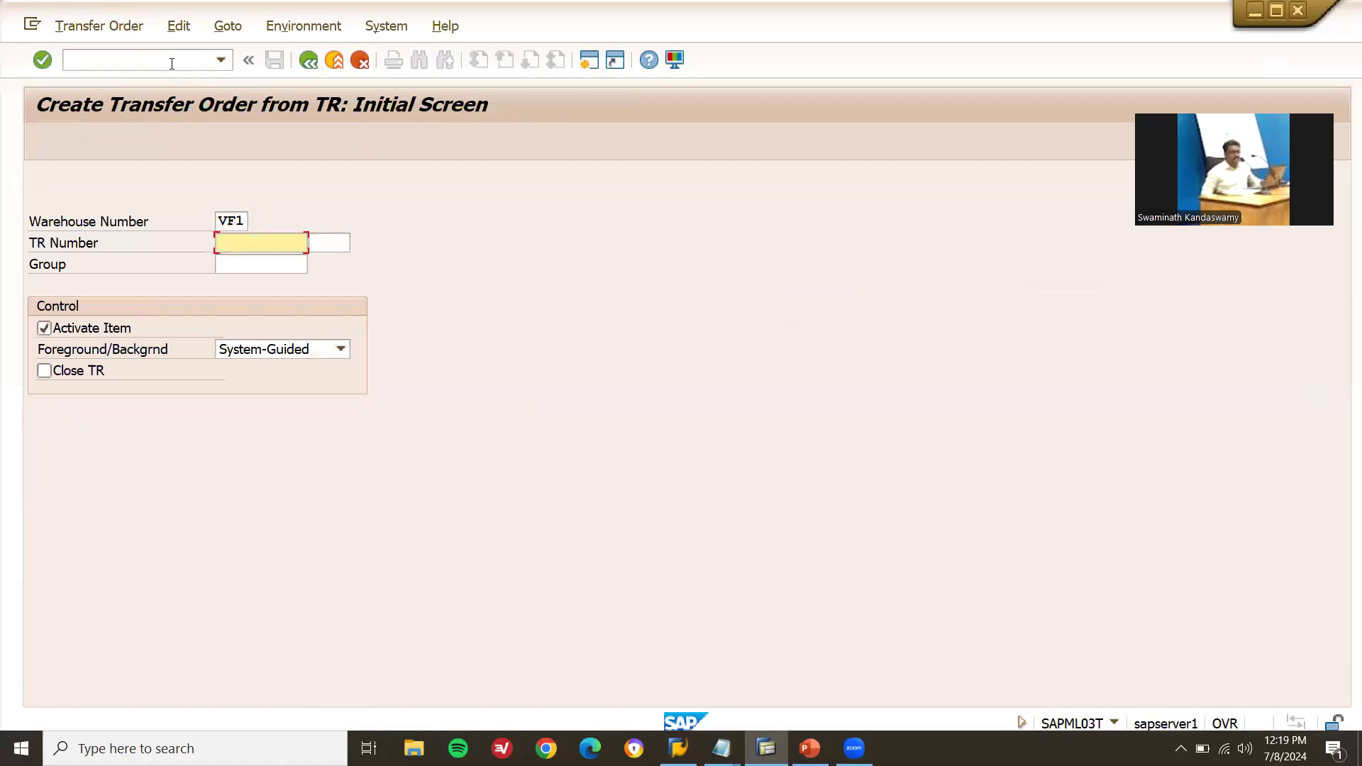
key(alt+Tab)
click(284, 254)
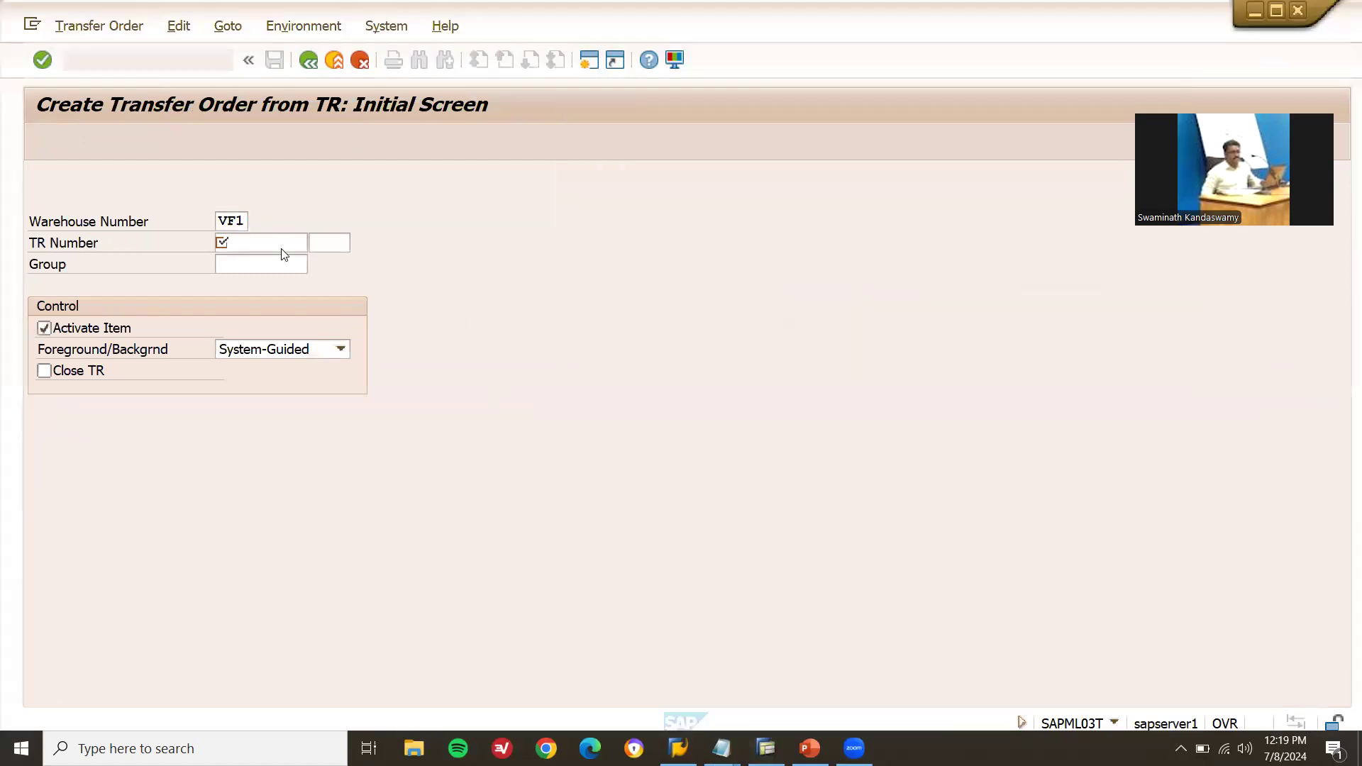
text(1049)
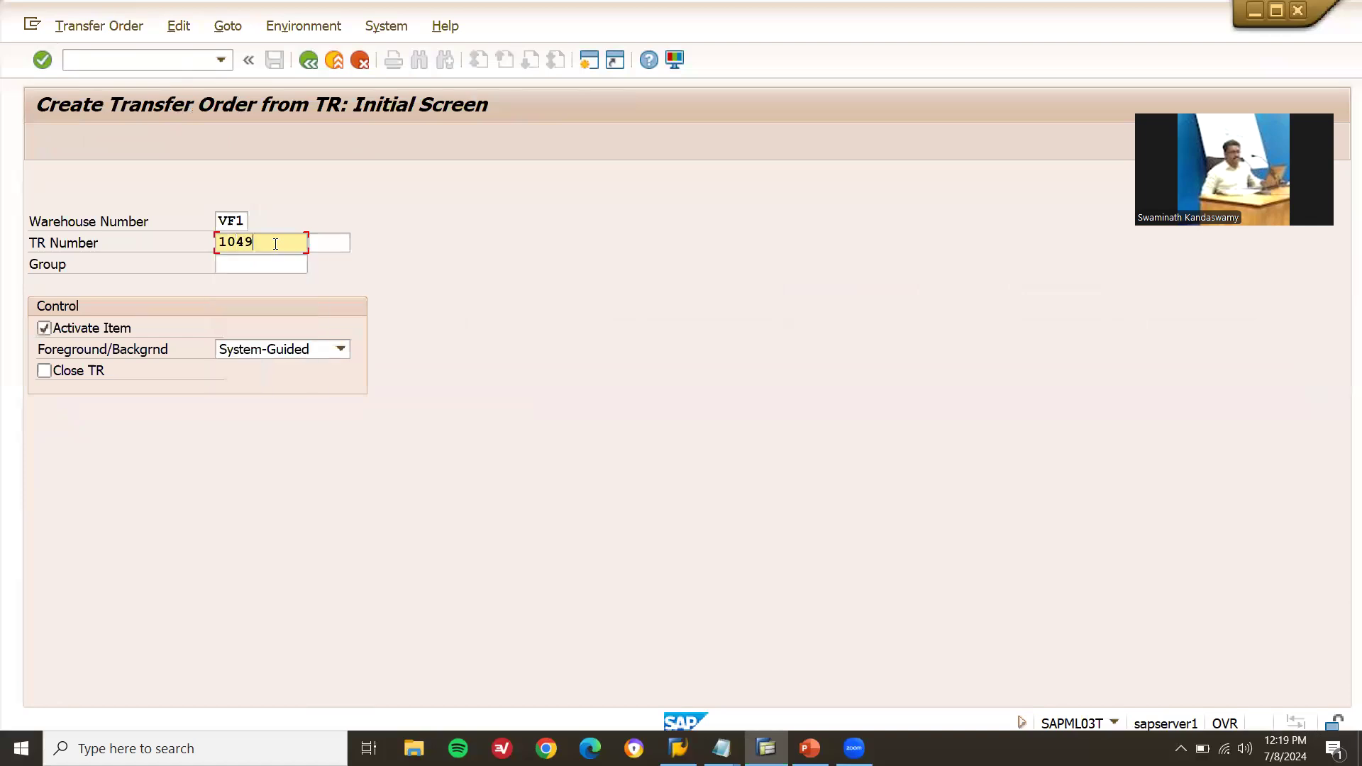
Create and save the transfer order for TR 1049, using V01 as the destination storage type
key(Return)
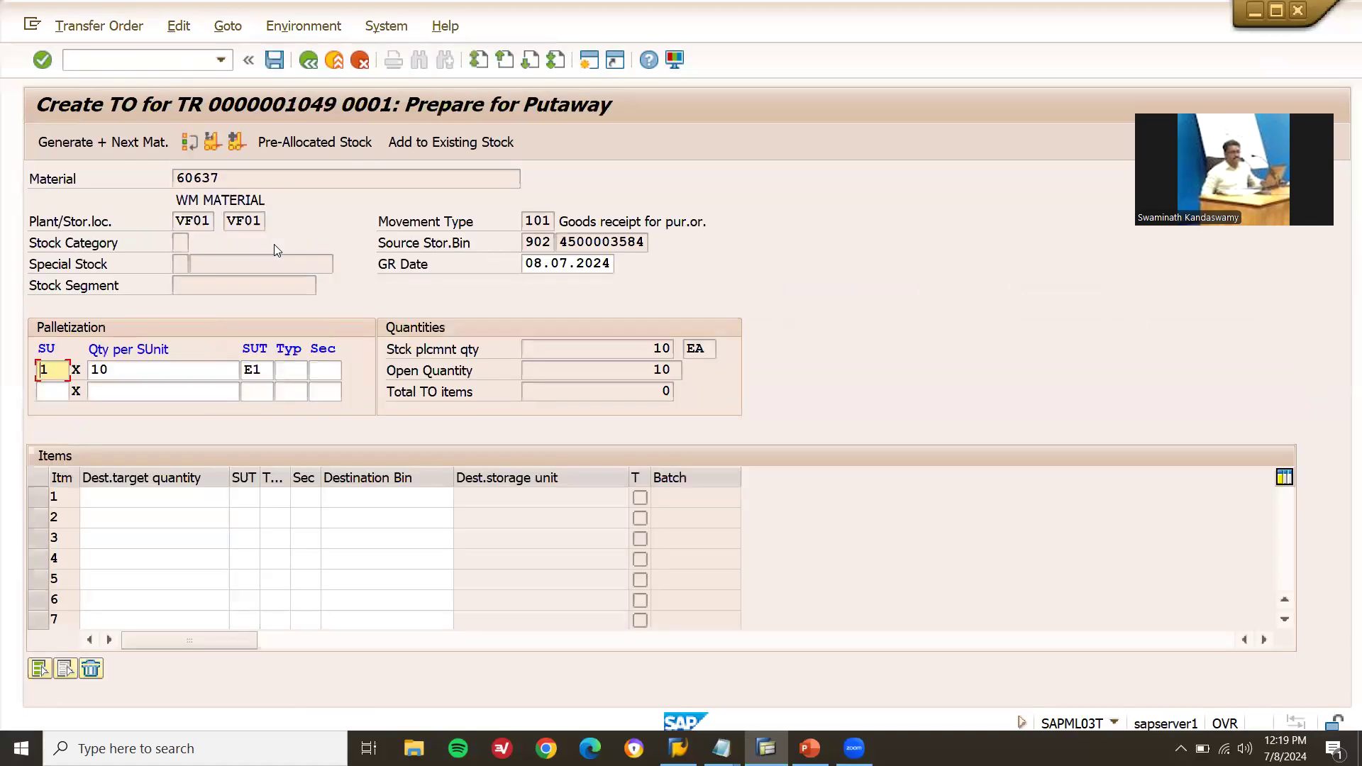
double_click(643, 349)
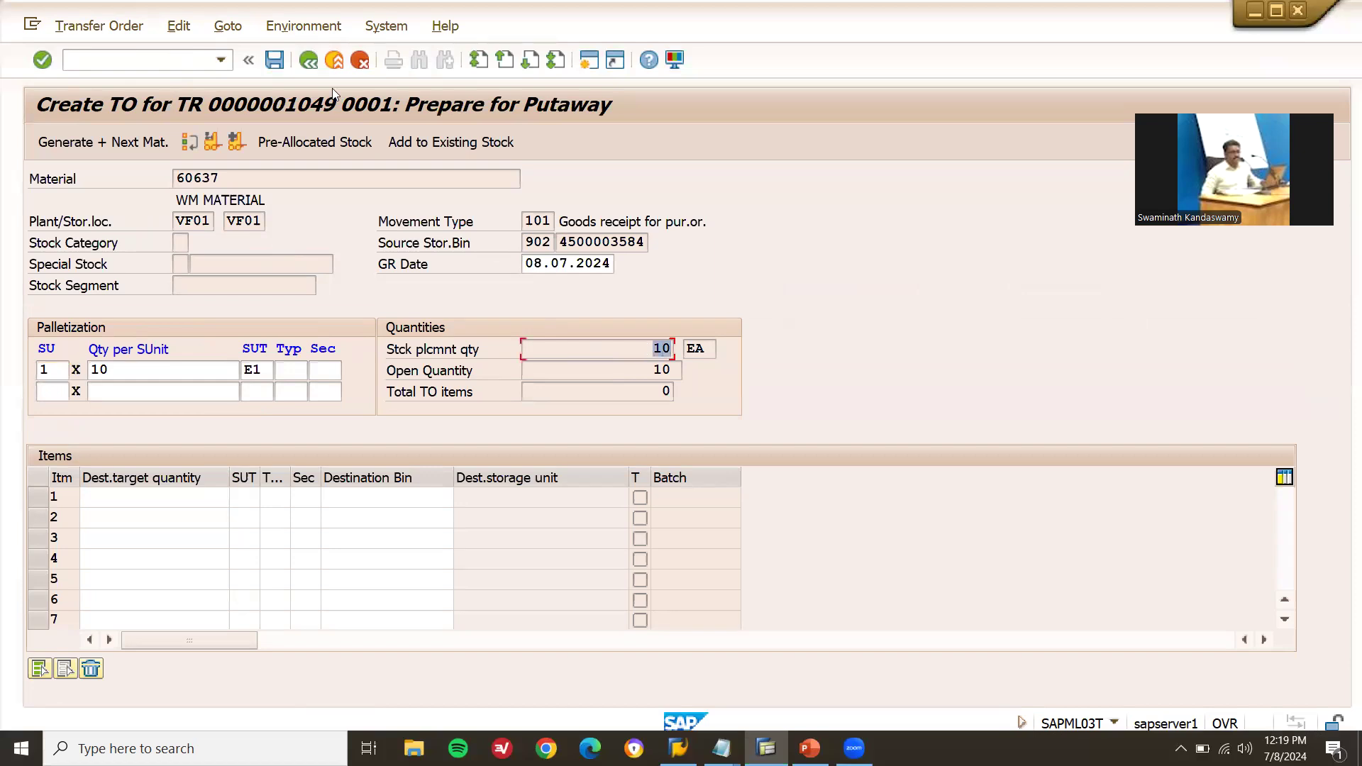
click(274, 61)
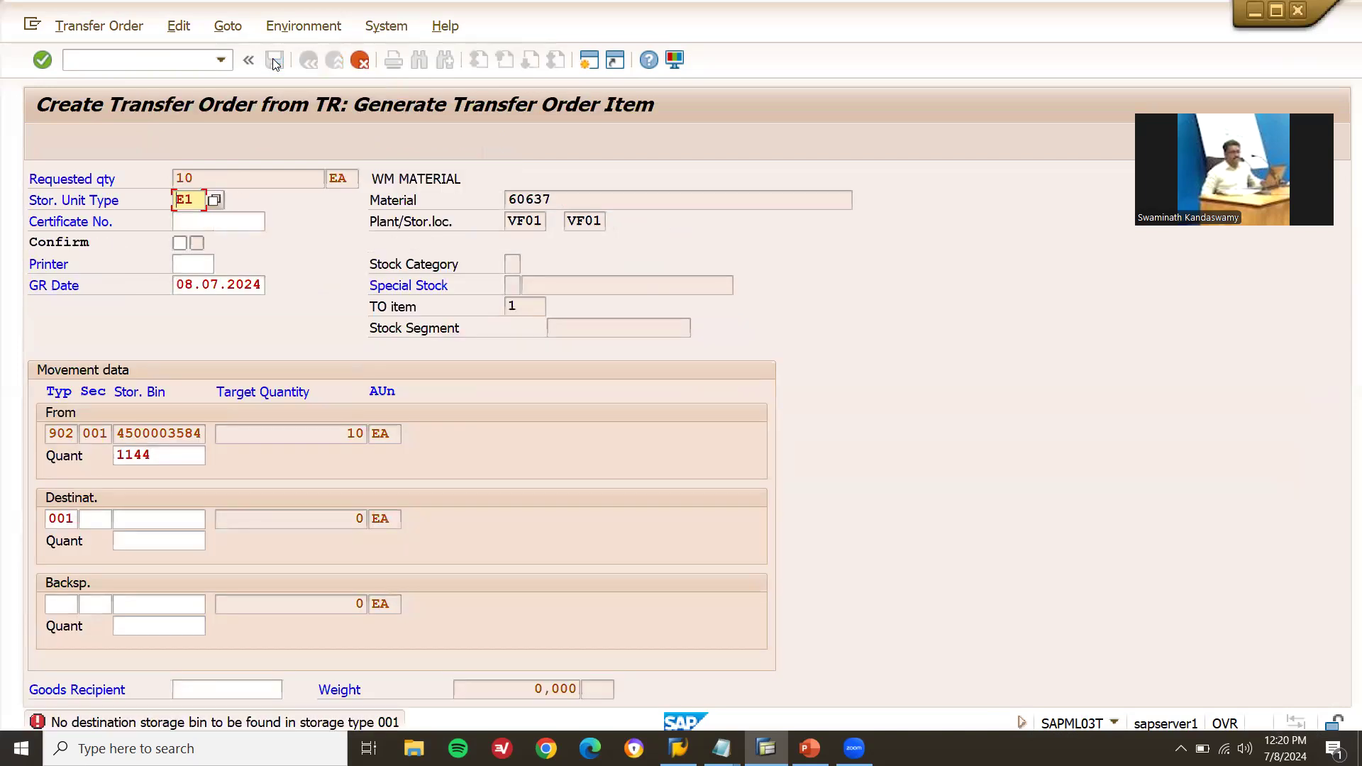
click(47, 517)
text(V)
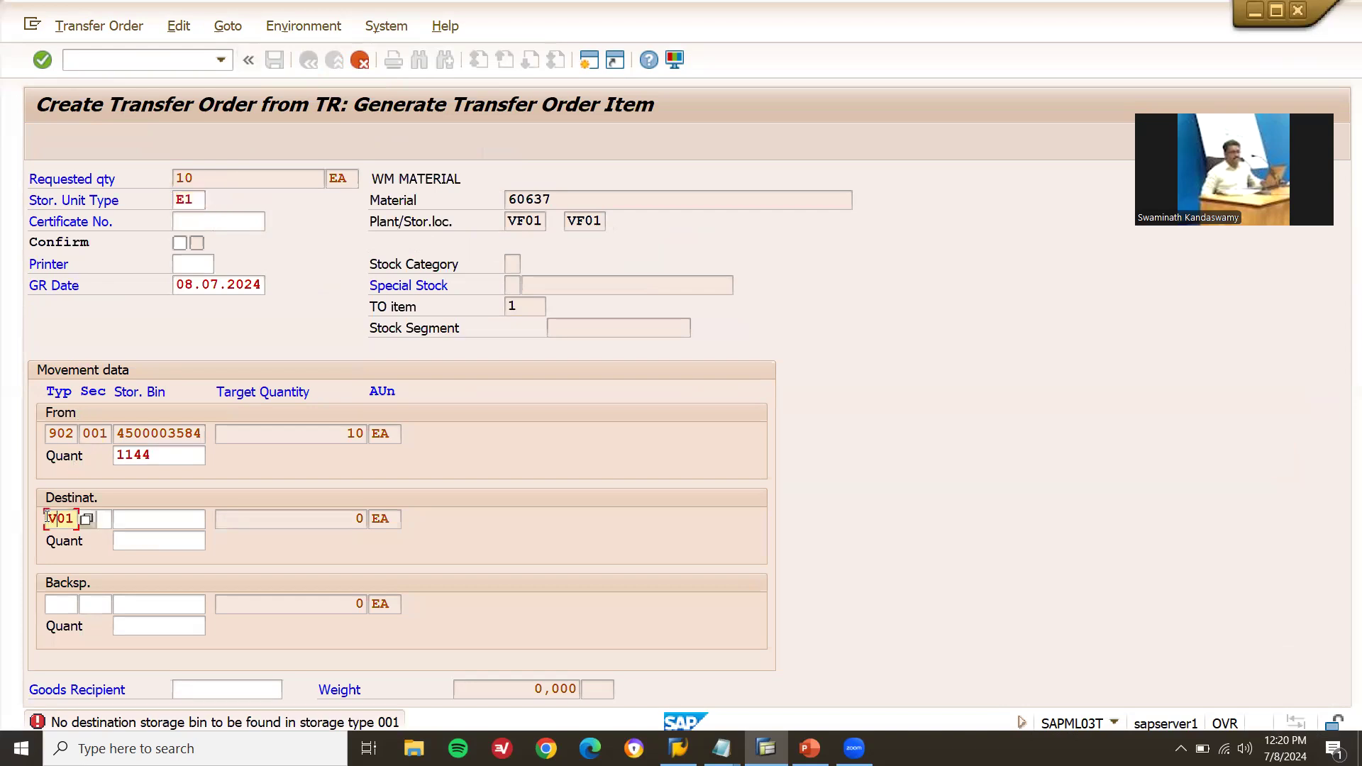
key(ctrl+s)
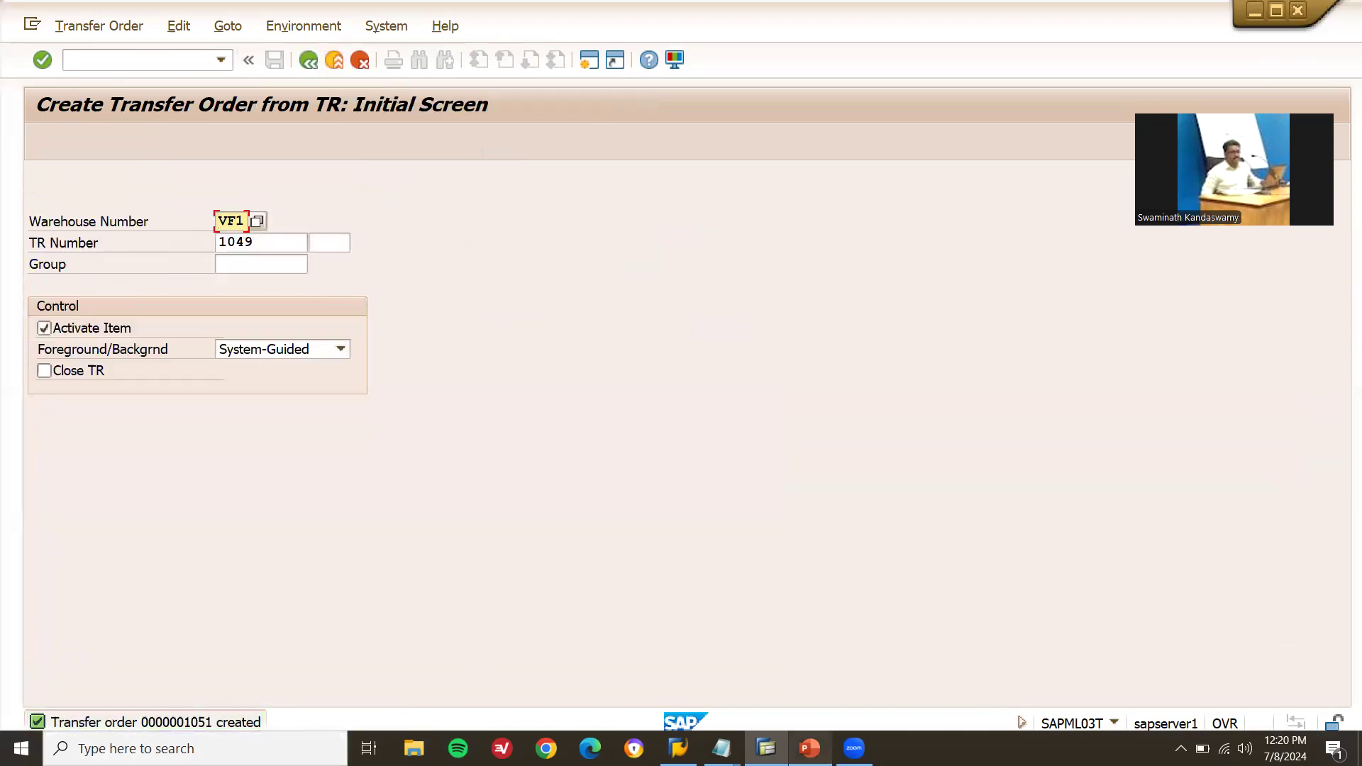
Record the new transfer order number in Notepad as "TO 1051" on a line below the TR number
mouse_move(809, 749)
mouse_move(721, 748)
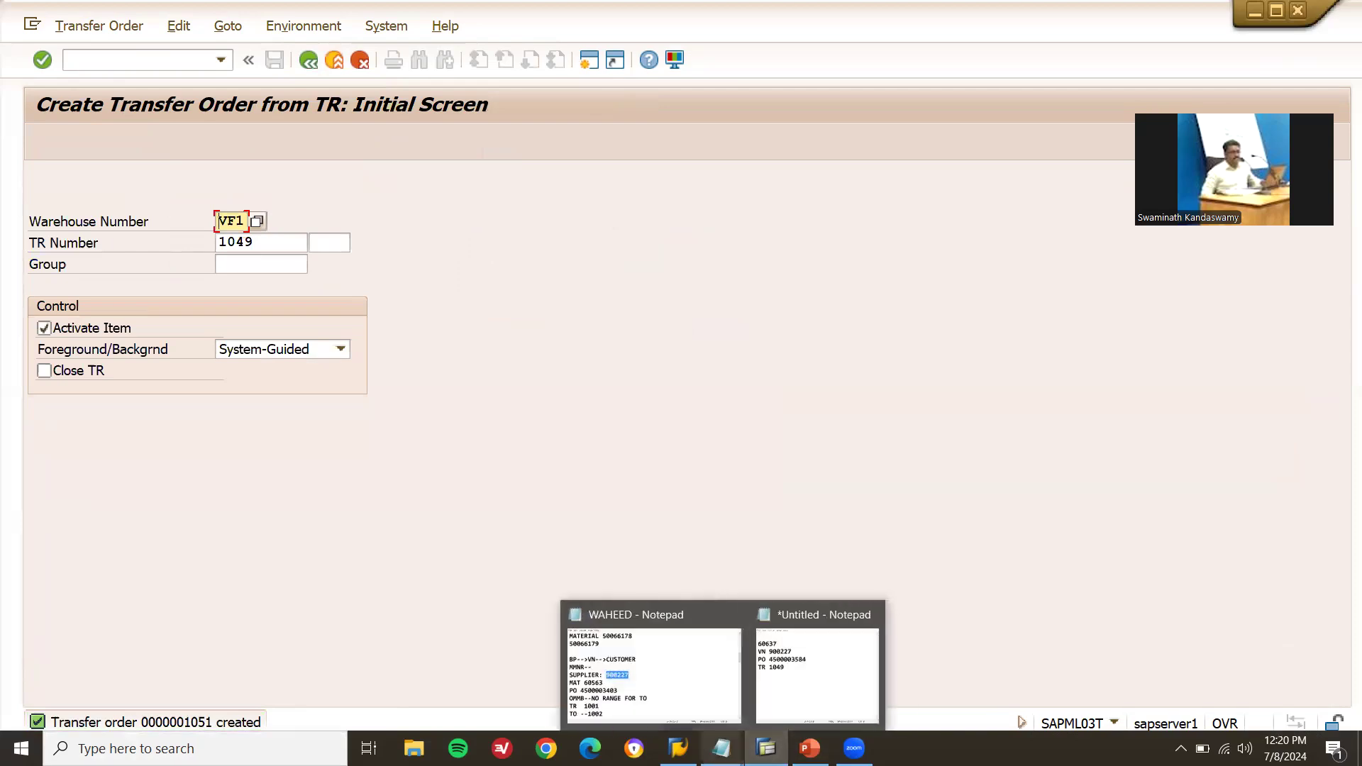
click(837, 674)
key(Return)
text(T)
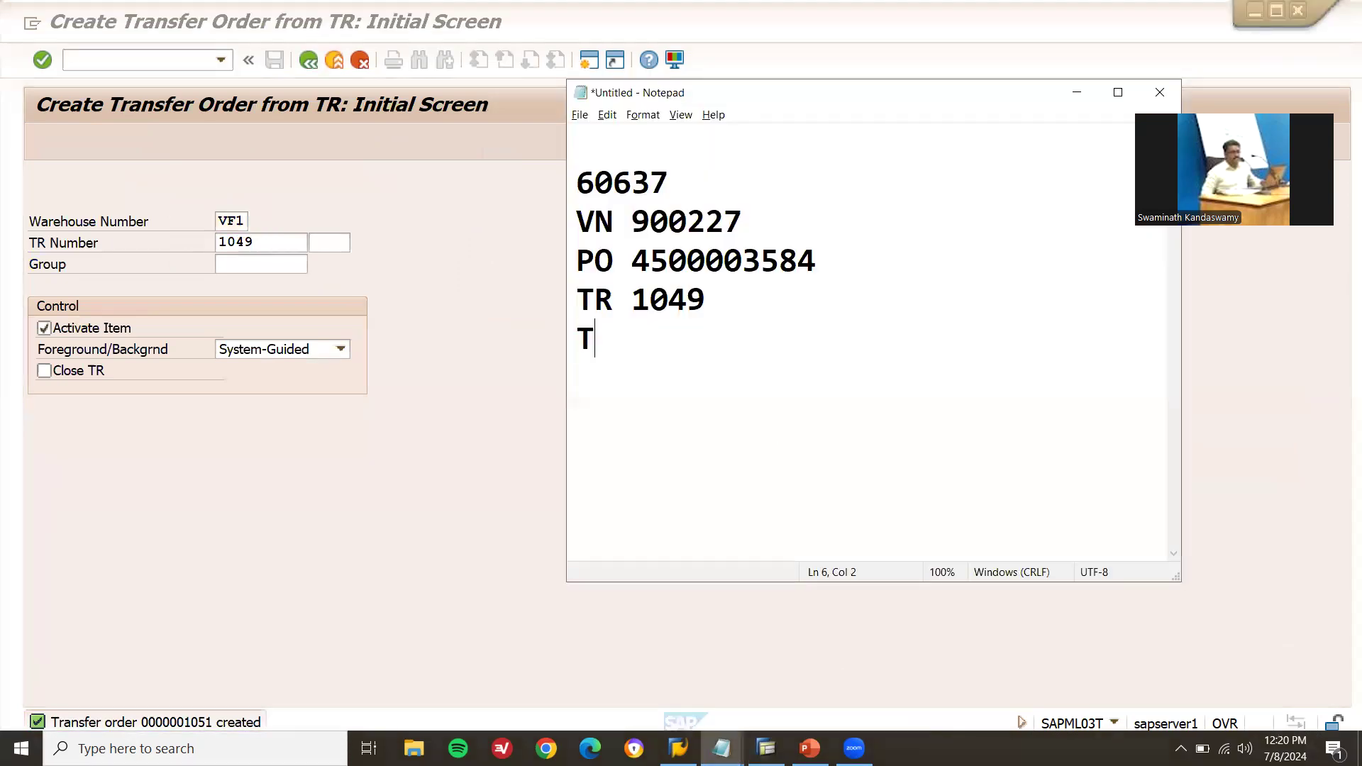
text(O 1051)
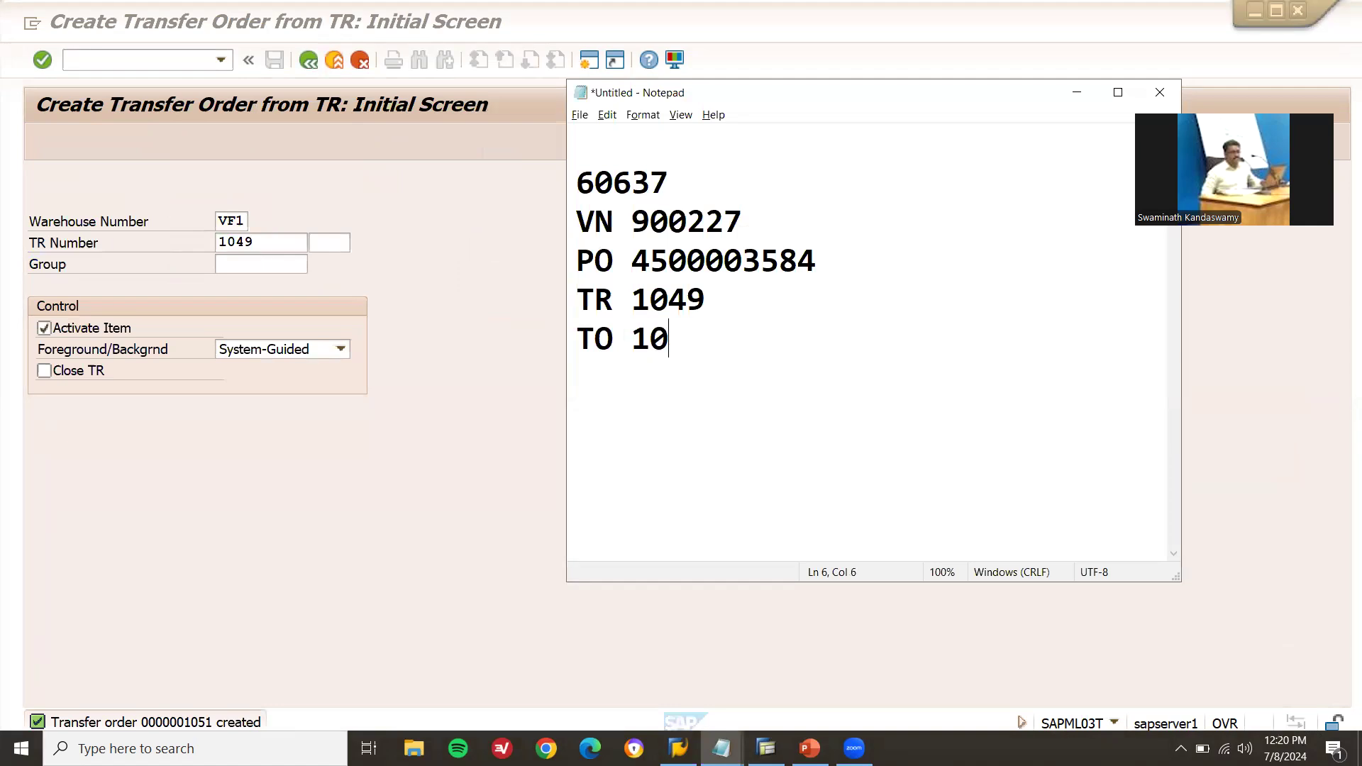
Start transaction LT12 and open the items of transfer order 1051 in warehouse VF1 for confirmation
click(207, 7)
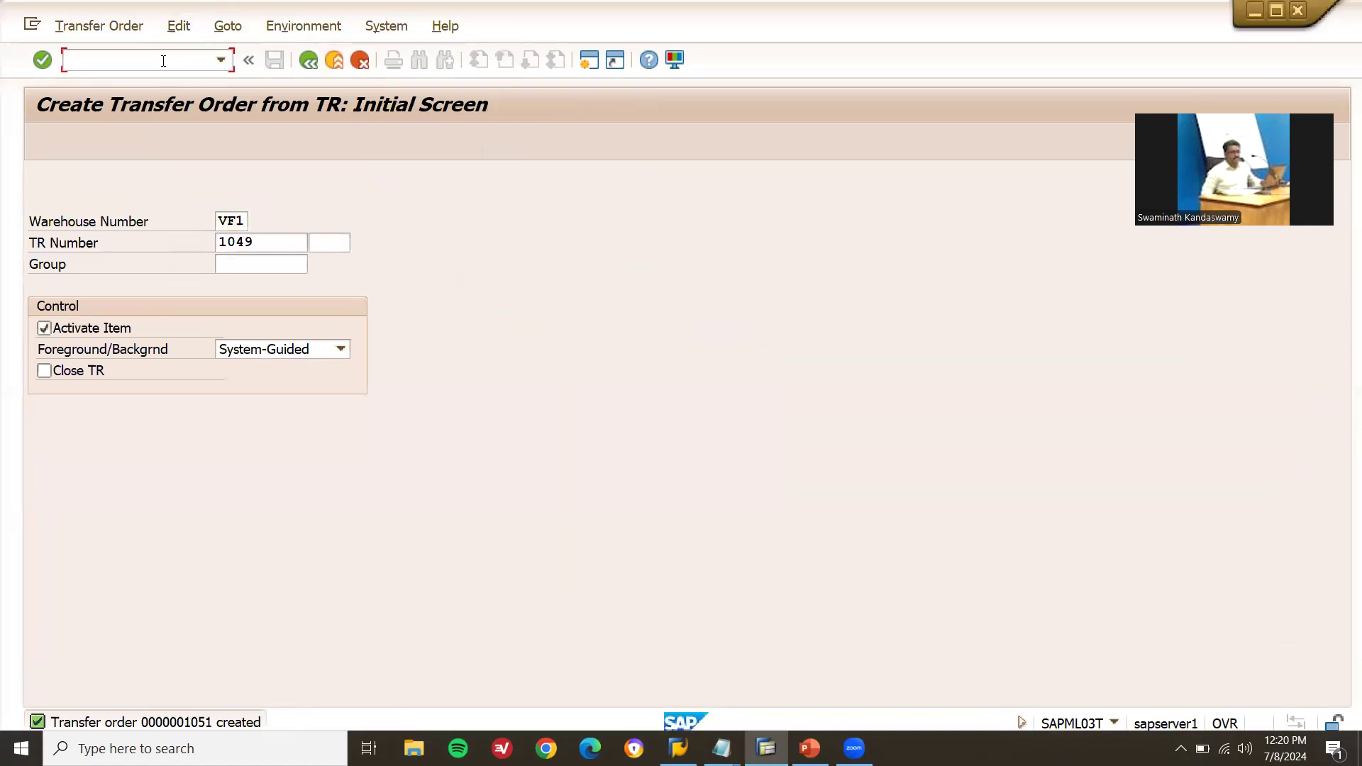
text(/NLT12)
key(Return)
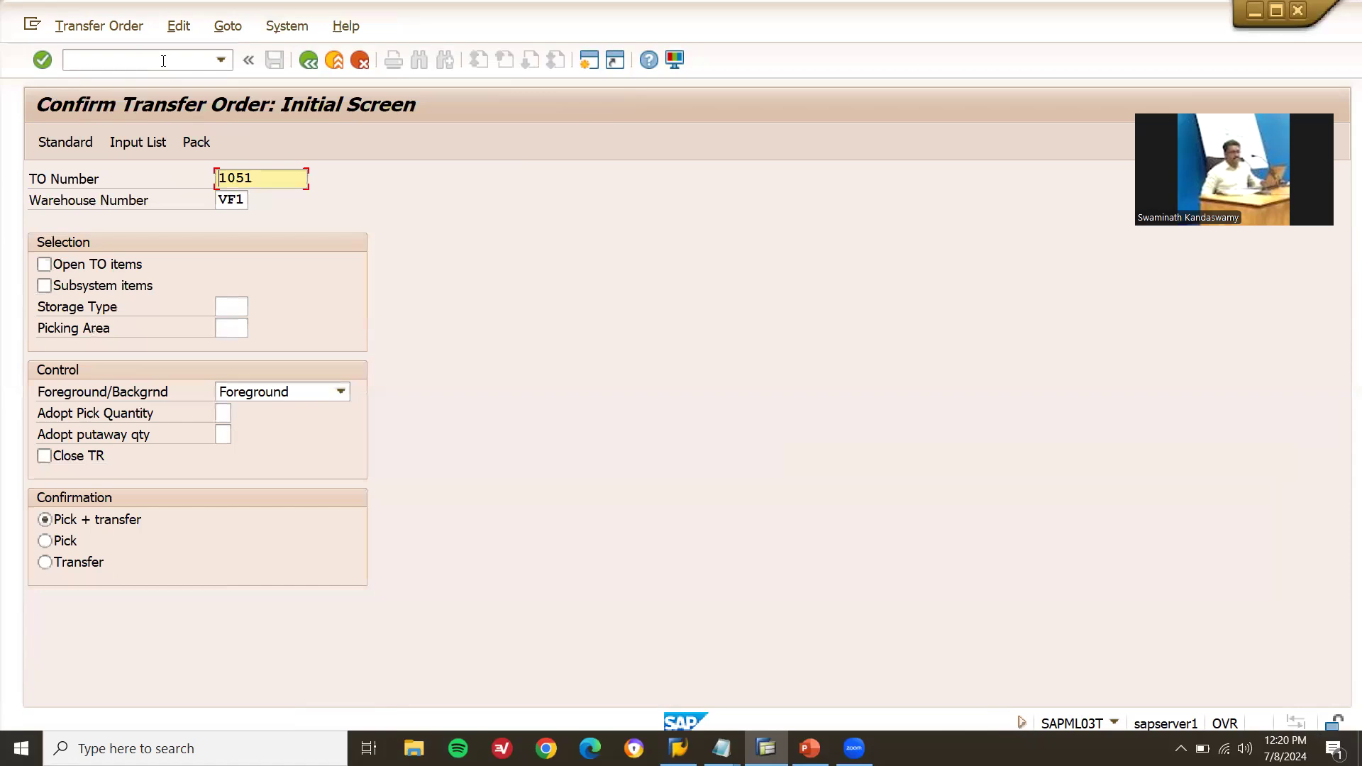
key(shift+Right)
key(shift+Right)
key(shift+Right)
key(shift+Right)
key(Return)
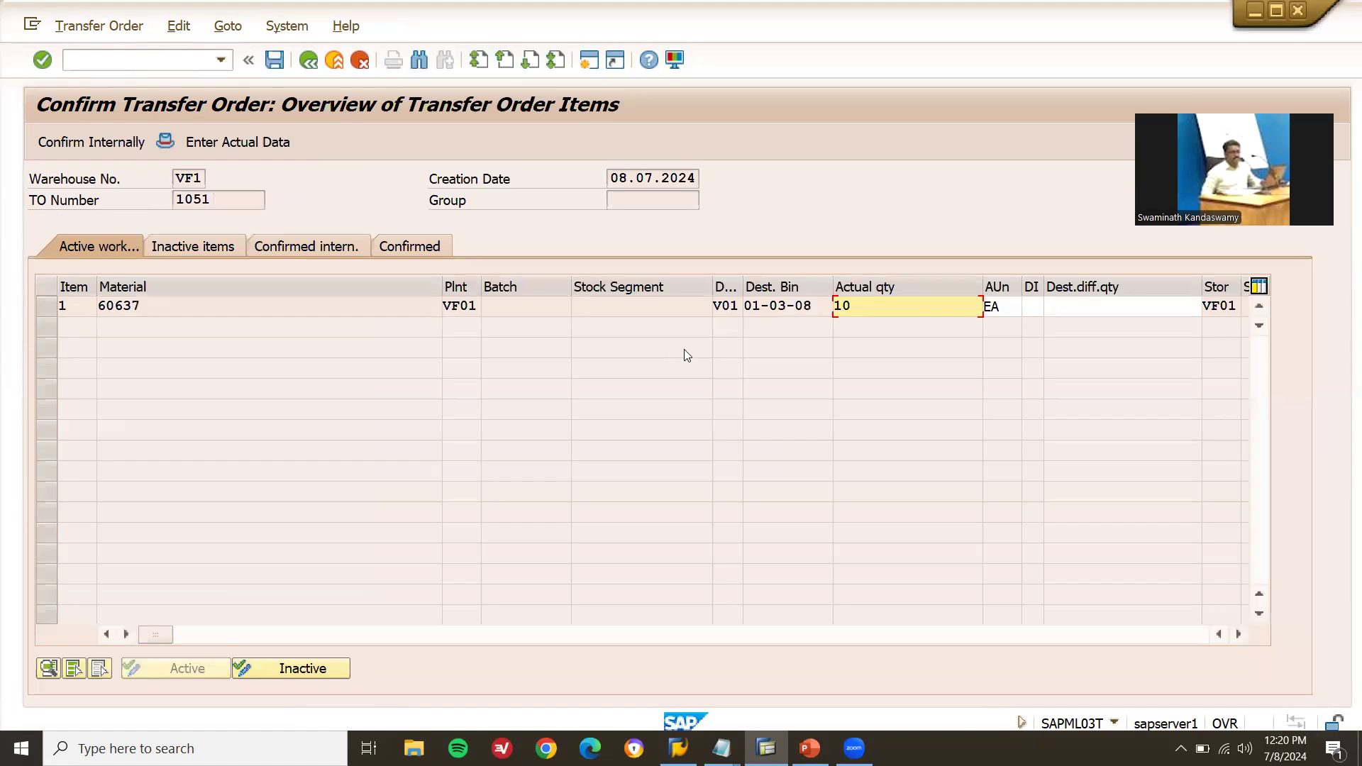
Copy the item's destination bin and append it to the TO line in Notepad as "--> 01-03-08"
click(817, 308)
key(shift+Left)
key(shift+Left)
key(shift+Left)
key(shift+Left)
key(shift+Left)
key(shift+Left)
key(shift+Left)
key(shift+Left)
key(ctrl+c)
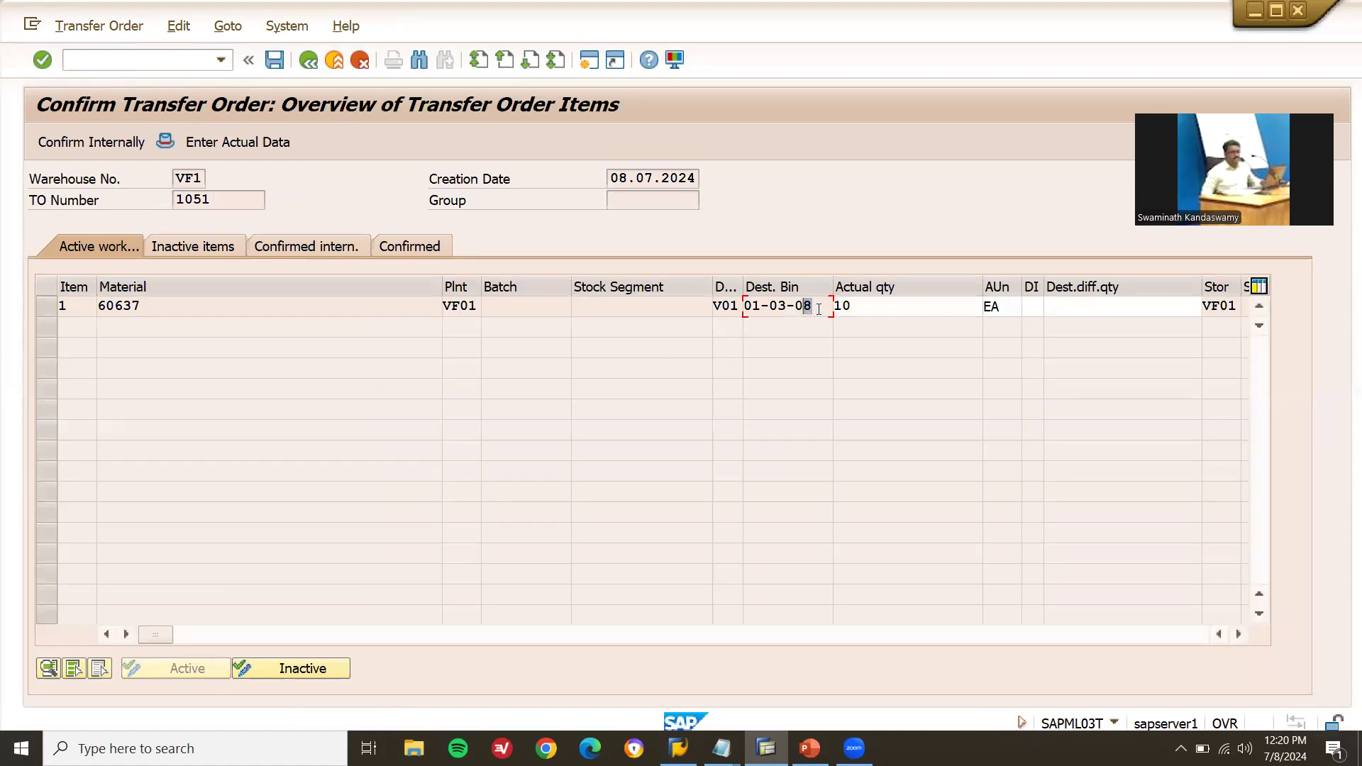
key(alt+Tab)
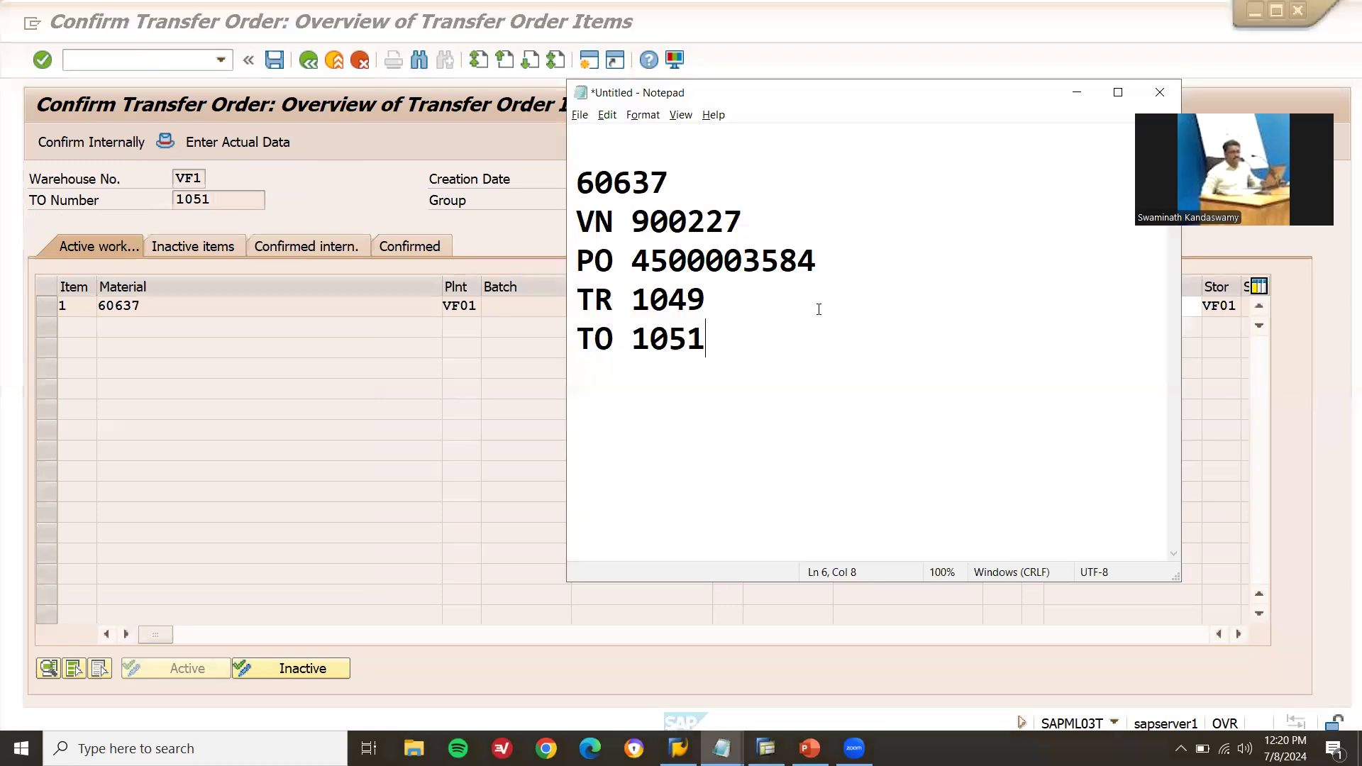
text(-->)
key(ctrl+v)
Add "--> 01-03-08" after material 60637 in the Notepad notes and select that bin number
click(819, 309)
key(Up)
key(Up)
key(Up)
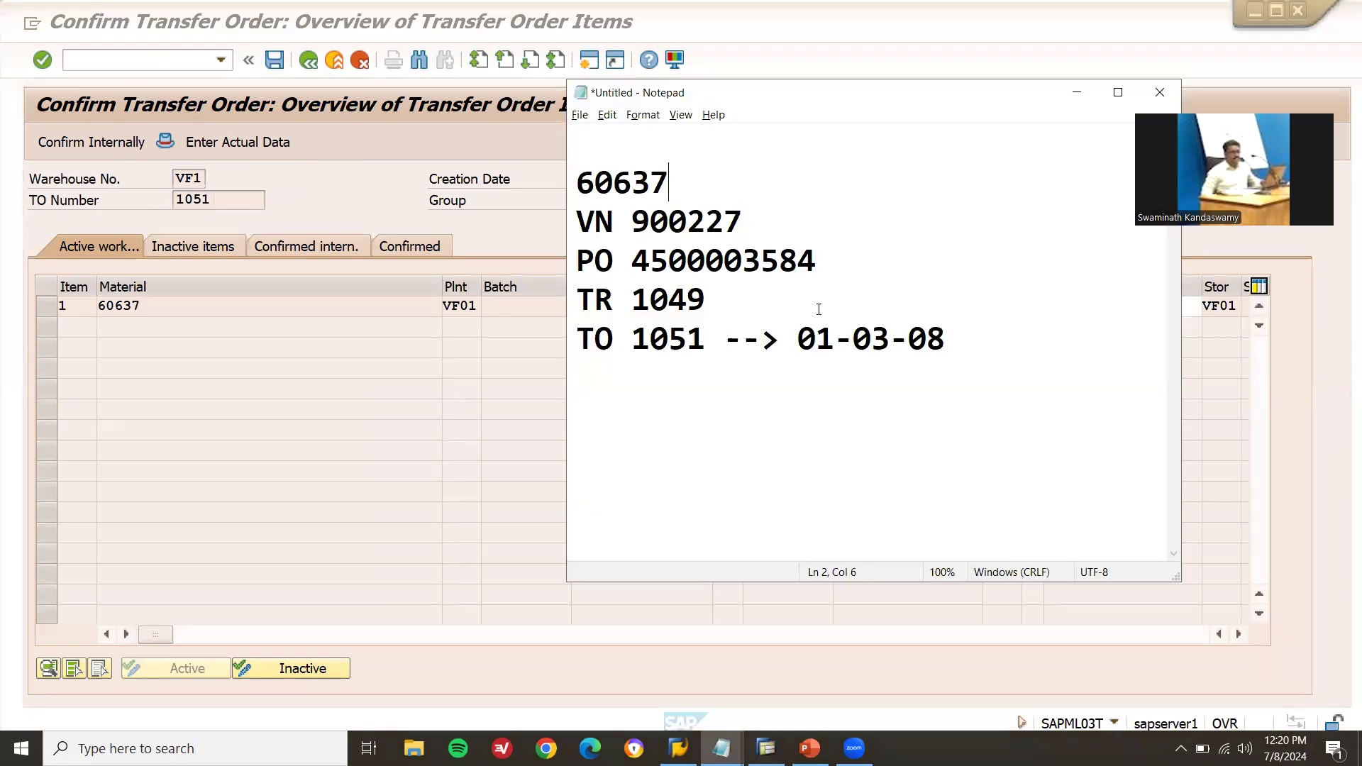
text(-->)
key(ctrl+v)
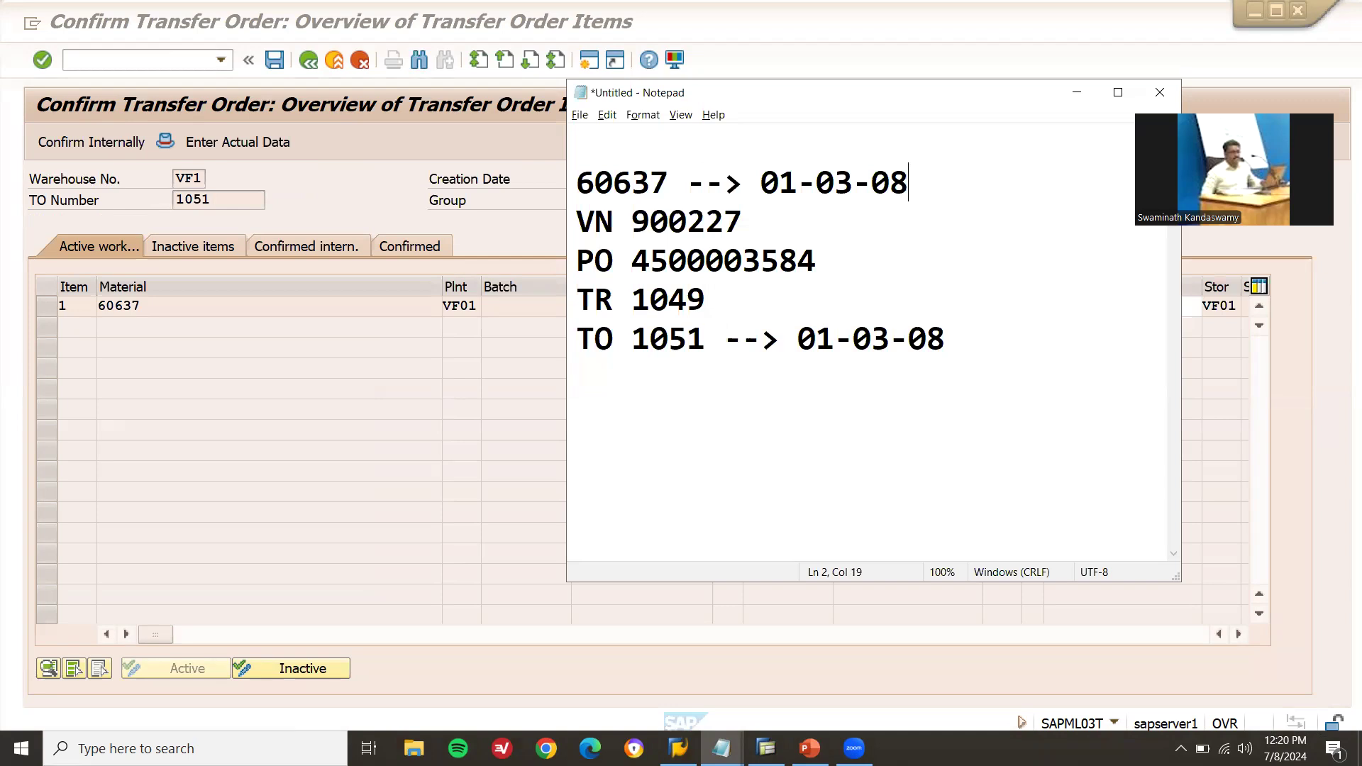
key(shift+Left)
key(shift+Left)
key(shift+Left)
key(shift+Left)
key(shift+Left)
key(shift+Left)
key(shift+Left)
key(shift+Left)
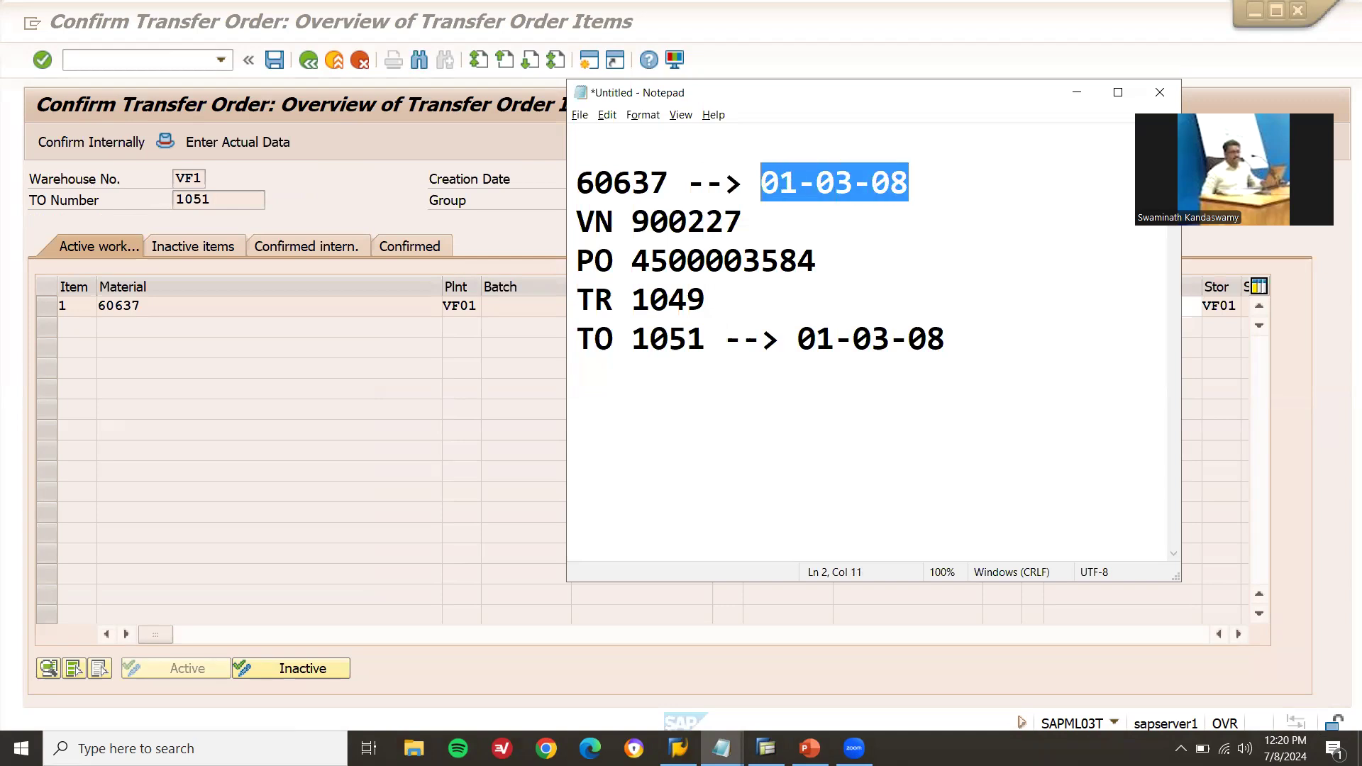
Return to the transfer order items, check the actual quantity of material 60637 and save the confirmation
click(556, 201)
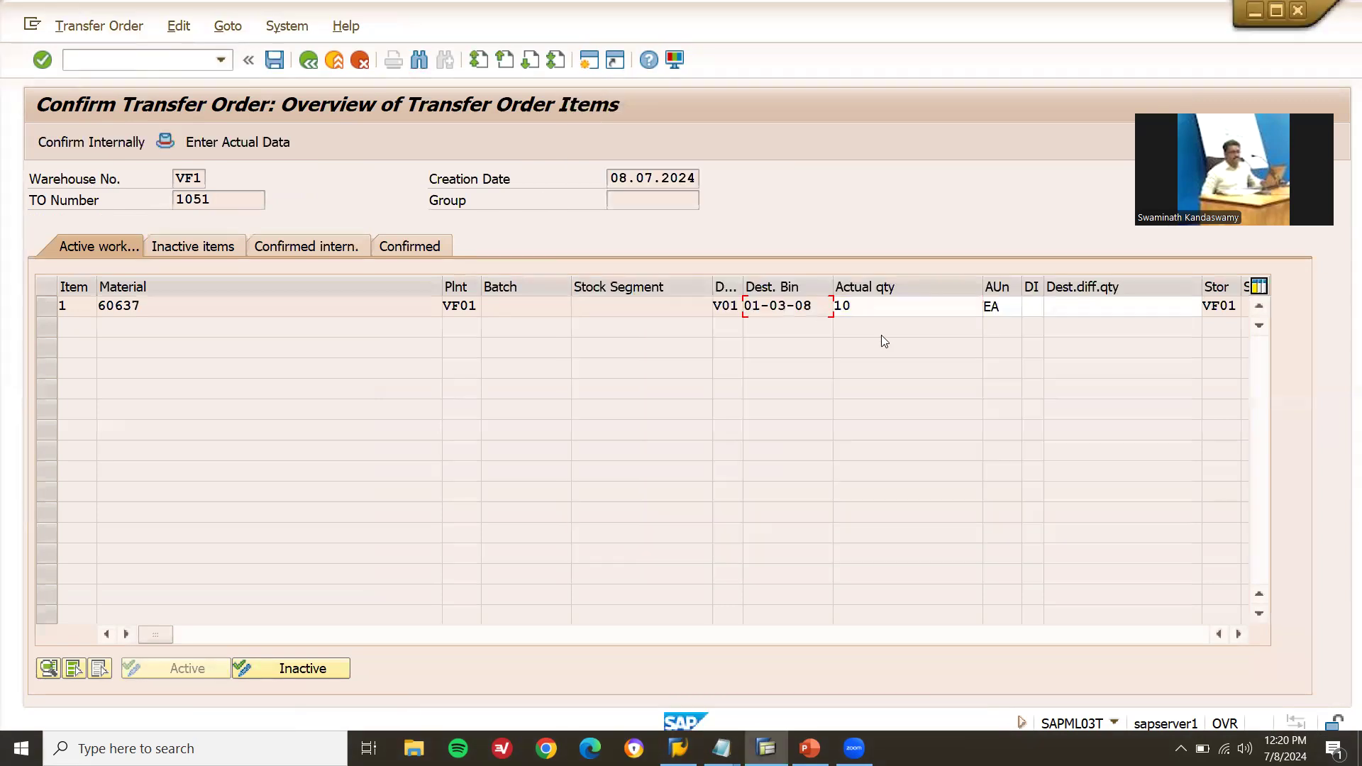
click(912, 315)
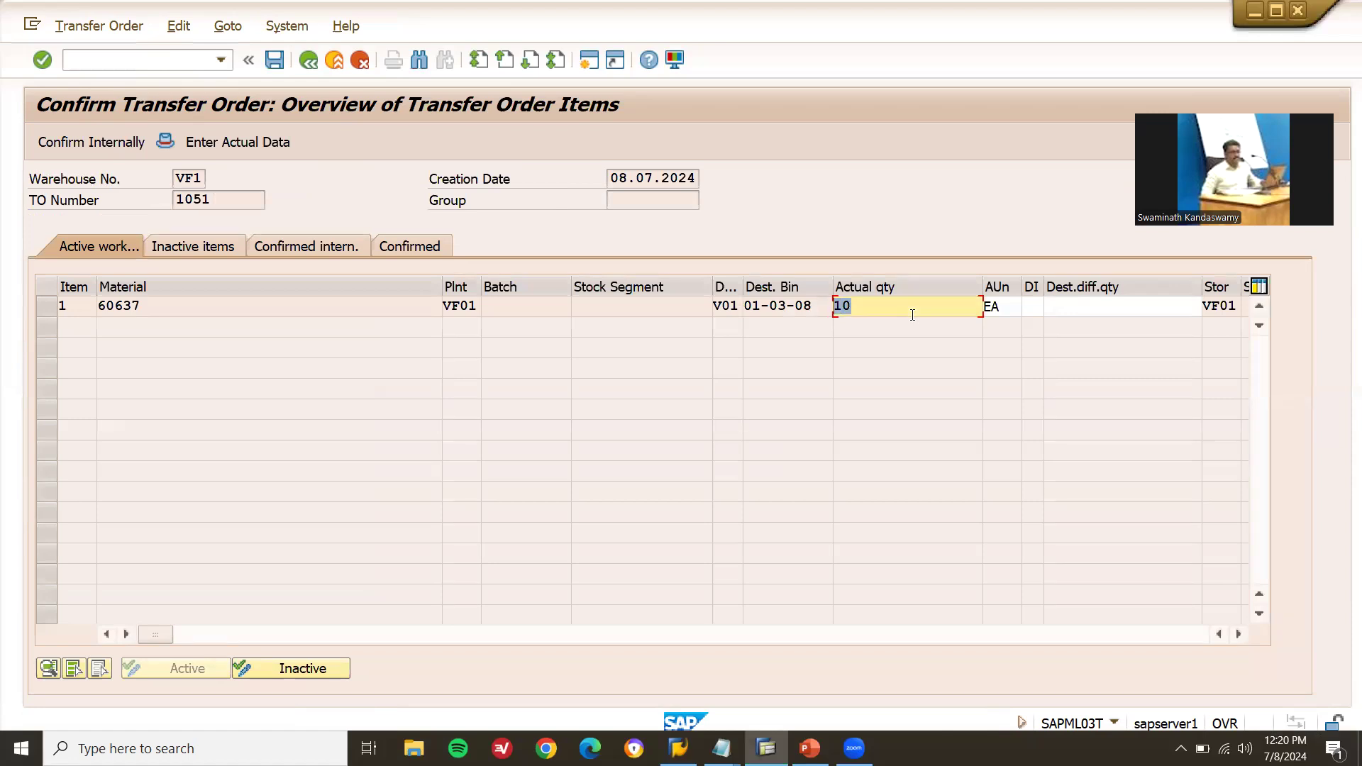
click(275, 70)
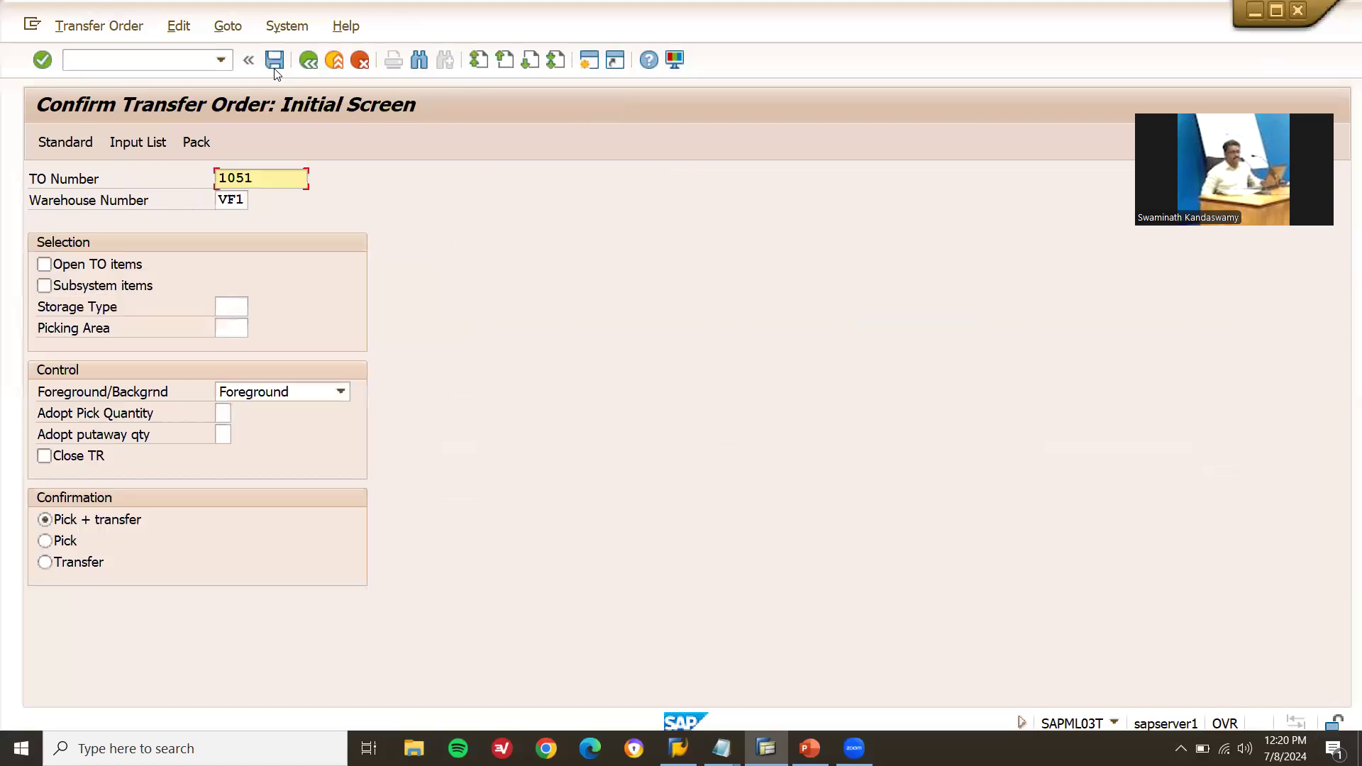
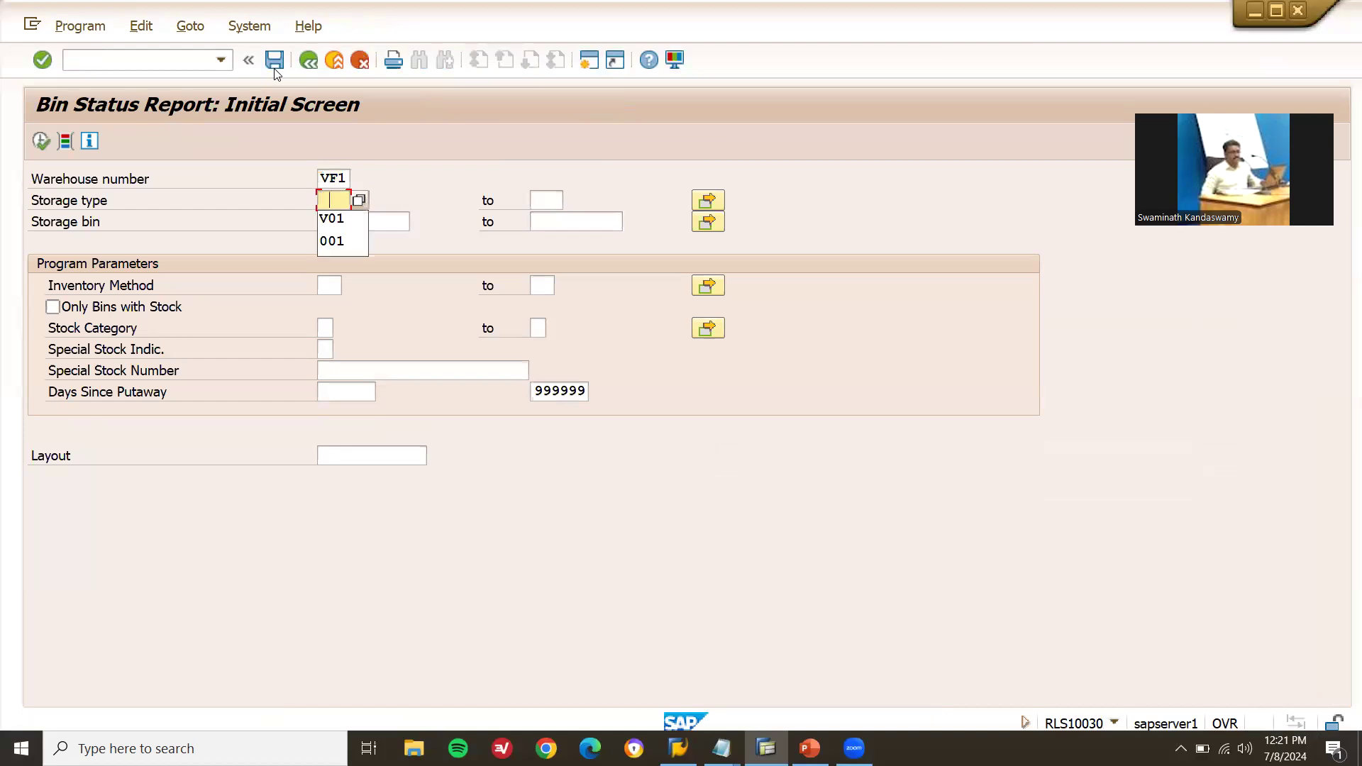
Run the bin status report for warehouse number VF1 and storage type V01
key(shift+Left)
key(shift+Left)
key(shift+Left)
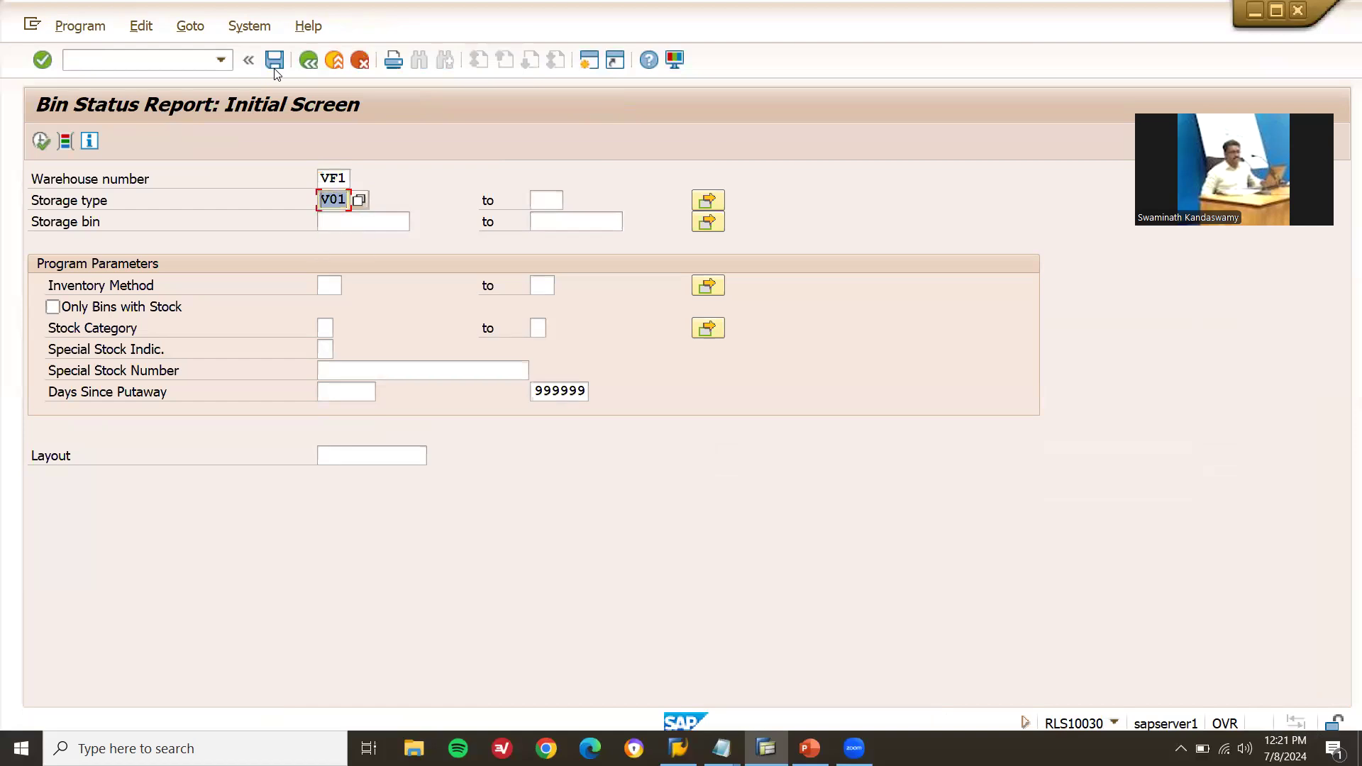
click(321, 178)
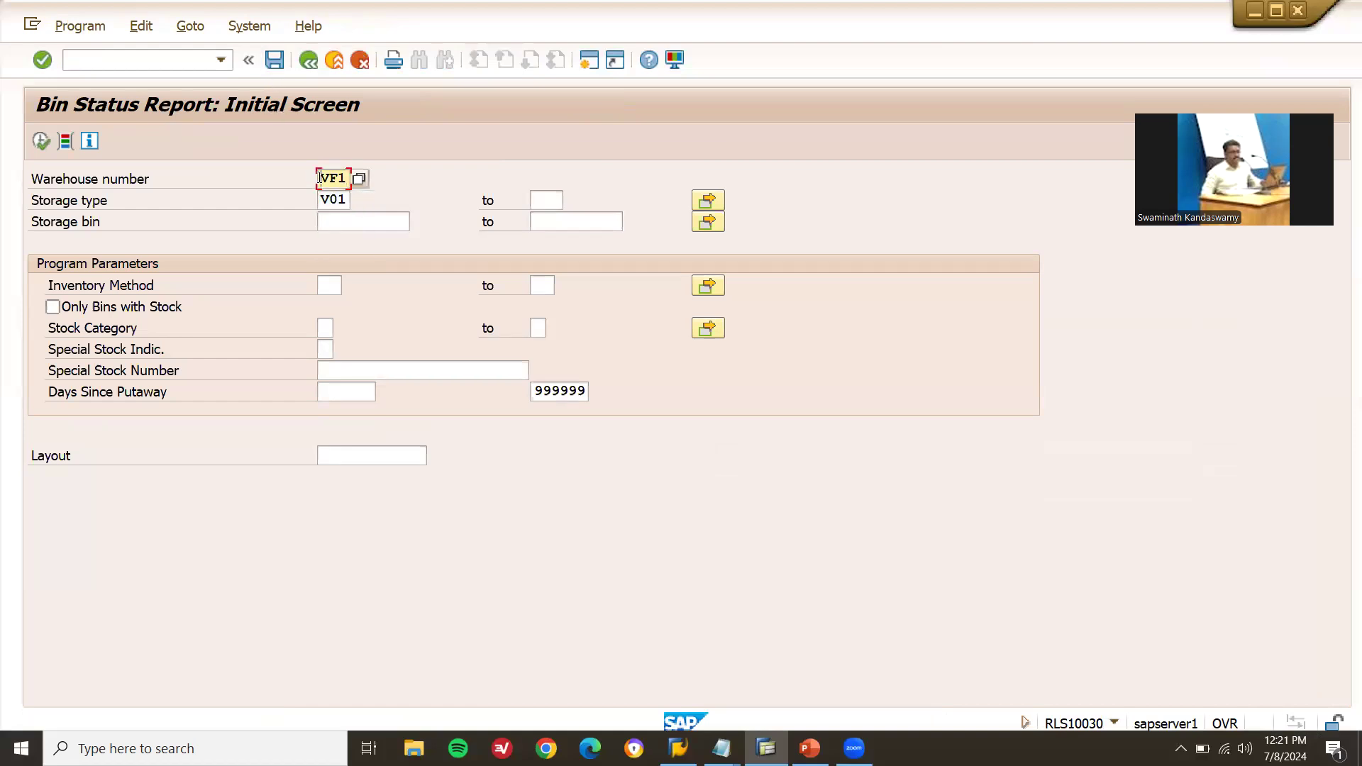
key(shift+End)
click(48, 150)
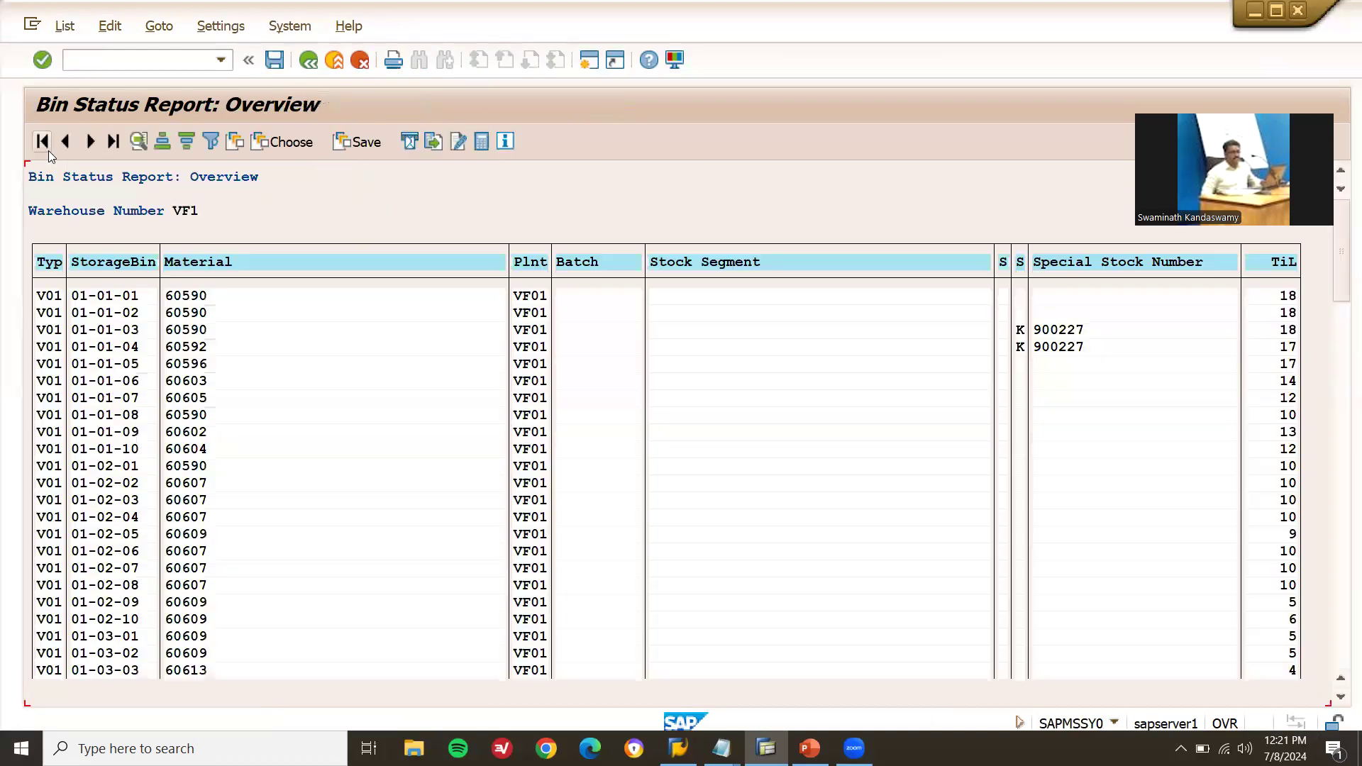
Locate storage bin 01-03-08 in the bin status report, compare it with the Notepad notes and display the bin's details
click(1338, 618)
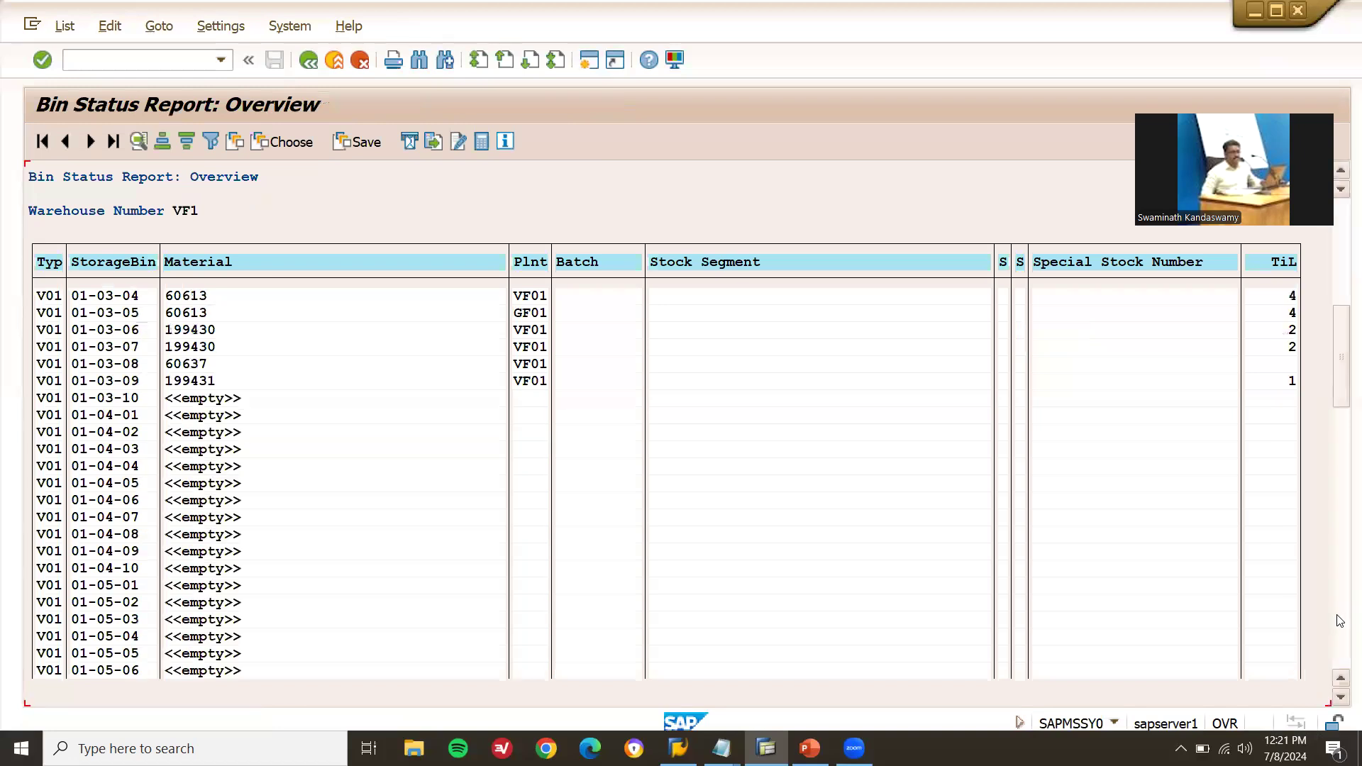
key(alt+Tab)
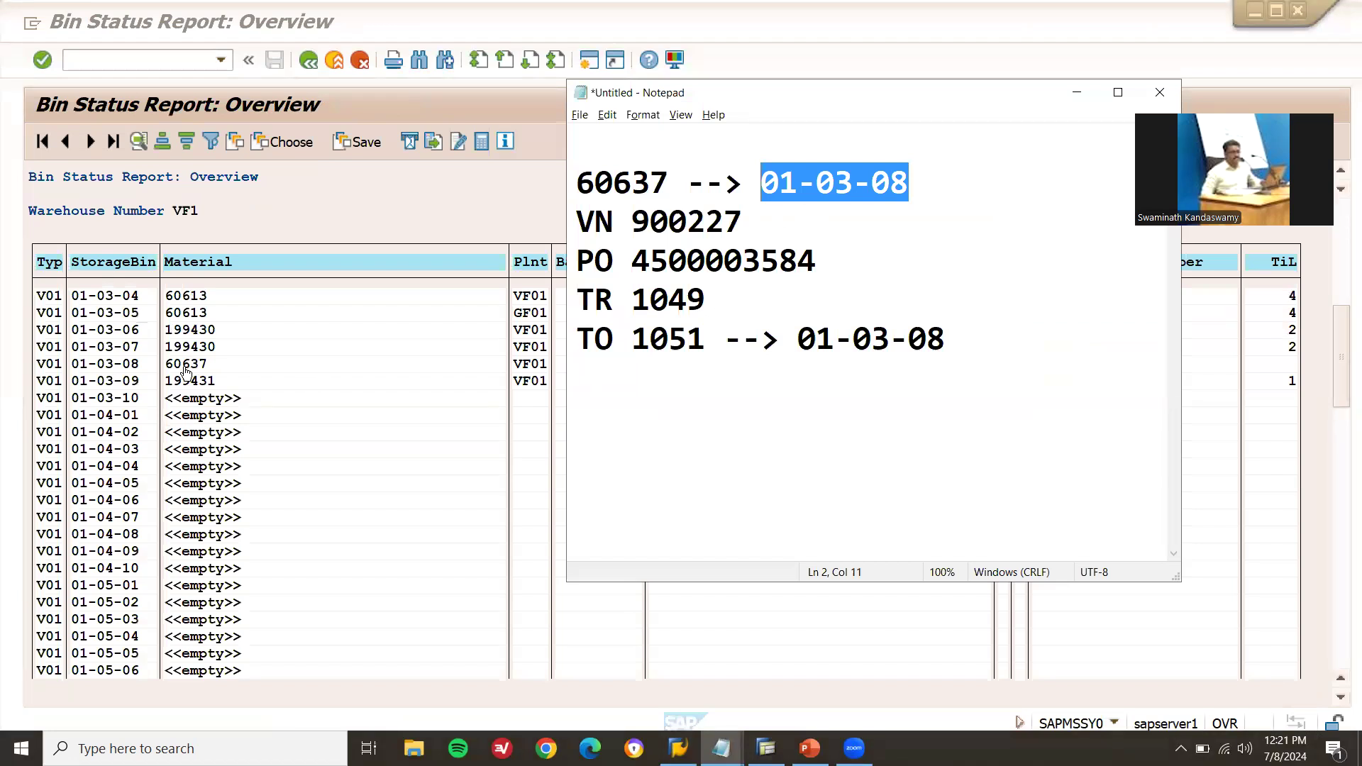
double_click(105, 366)
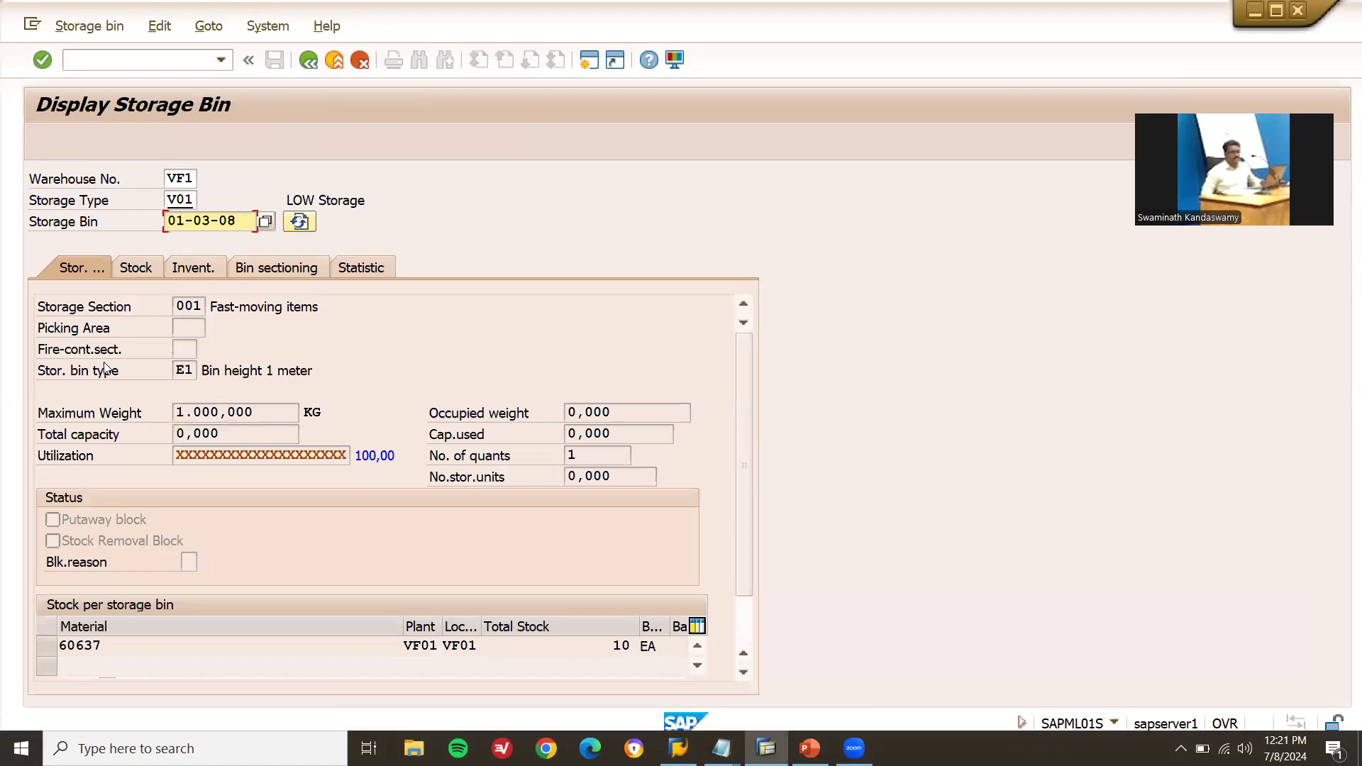
Examine the total stock of material 60637 and the storage bin number in the bin details, and return to SAP Easy Access
double_click(579, 648)
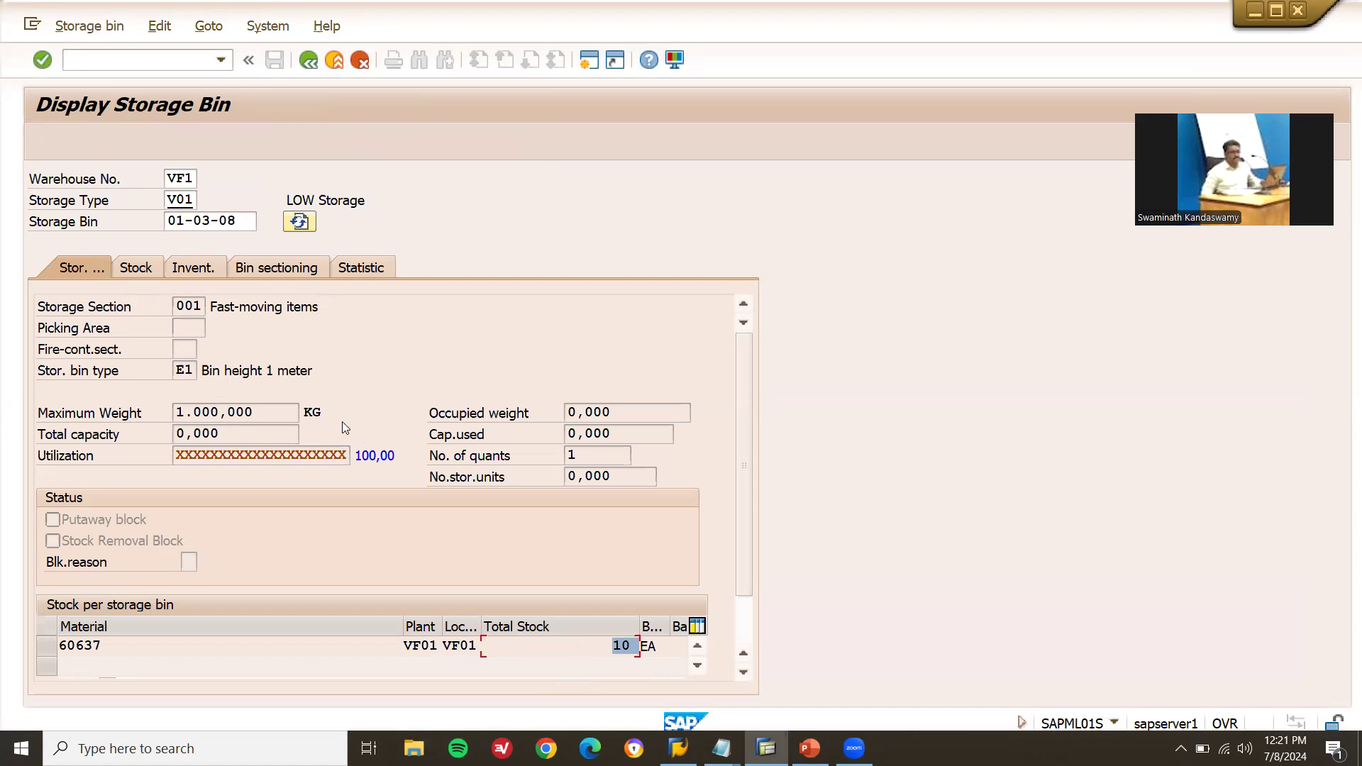
click(238, 222)
key(shift+Left)
key(shift+Left)
key(shift+Left)
key(shift+Left)
key(shift+Left)
key(shift+Left)
key(shift+Left)
key(shift+Left)
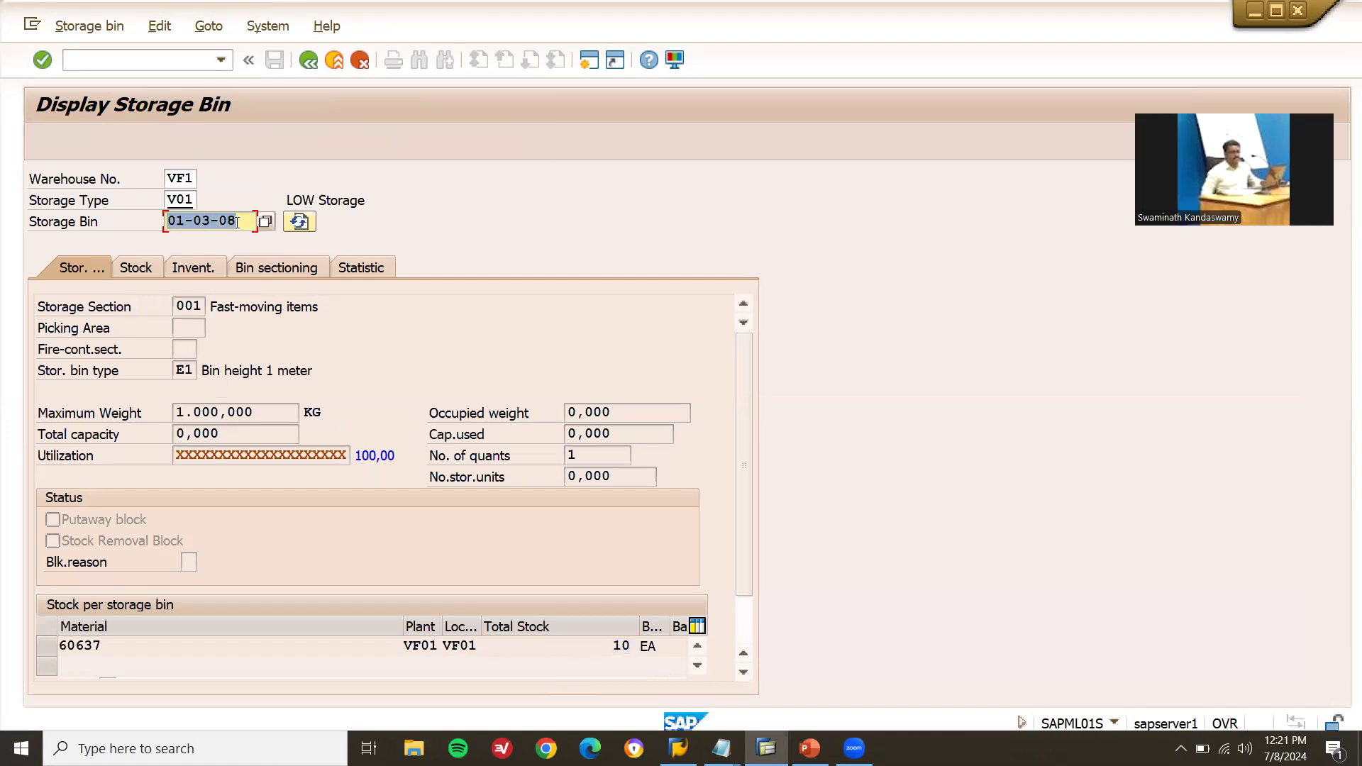
click(304, 64)
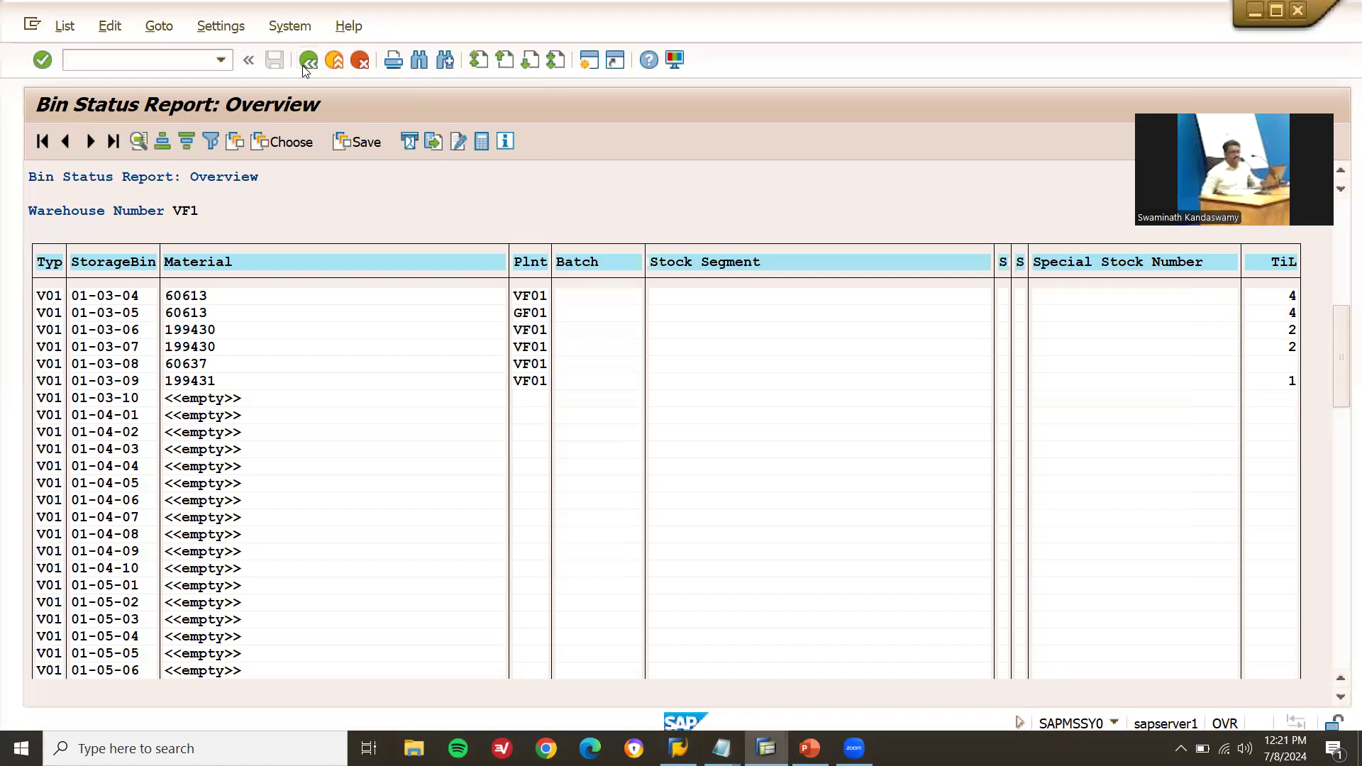
click(307, 61)
click(305, 62)
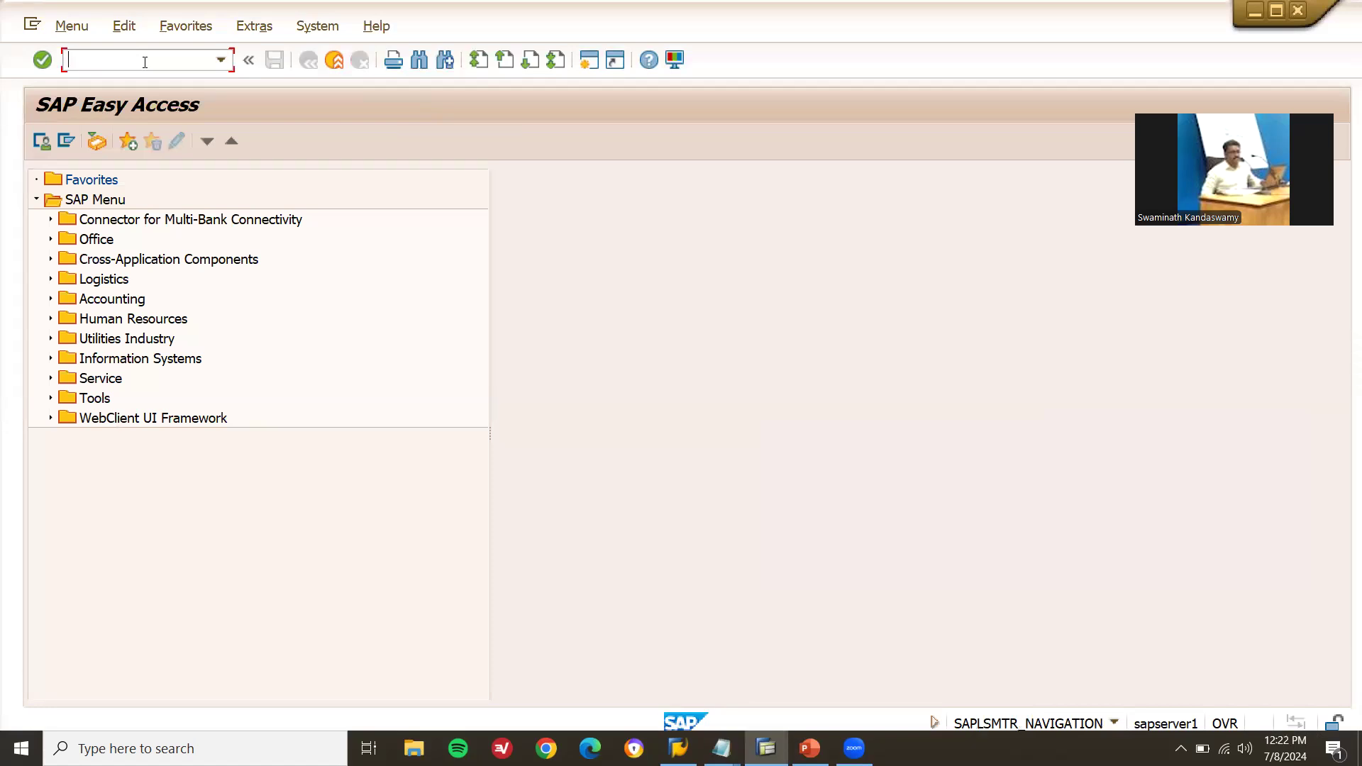
Run stock overview MMBE for material 60637 in plant VF01 and check the unrestricted-use stock of storage location VF01
text(MMBE)
key(Return)
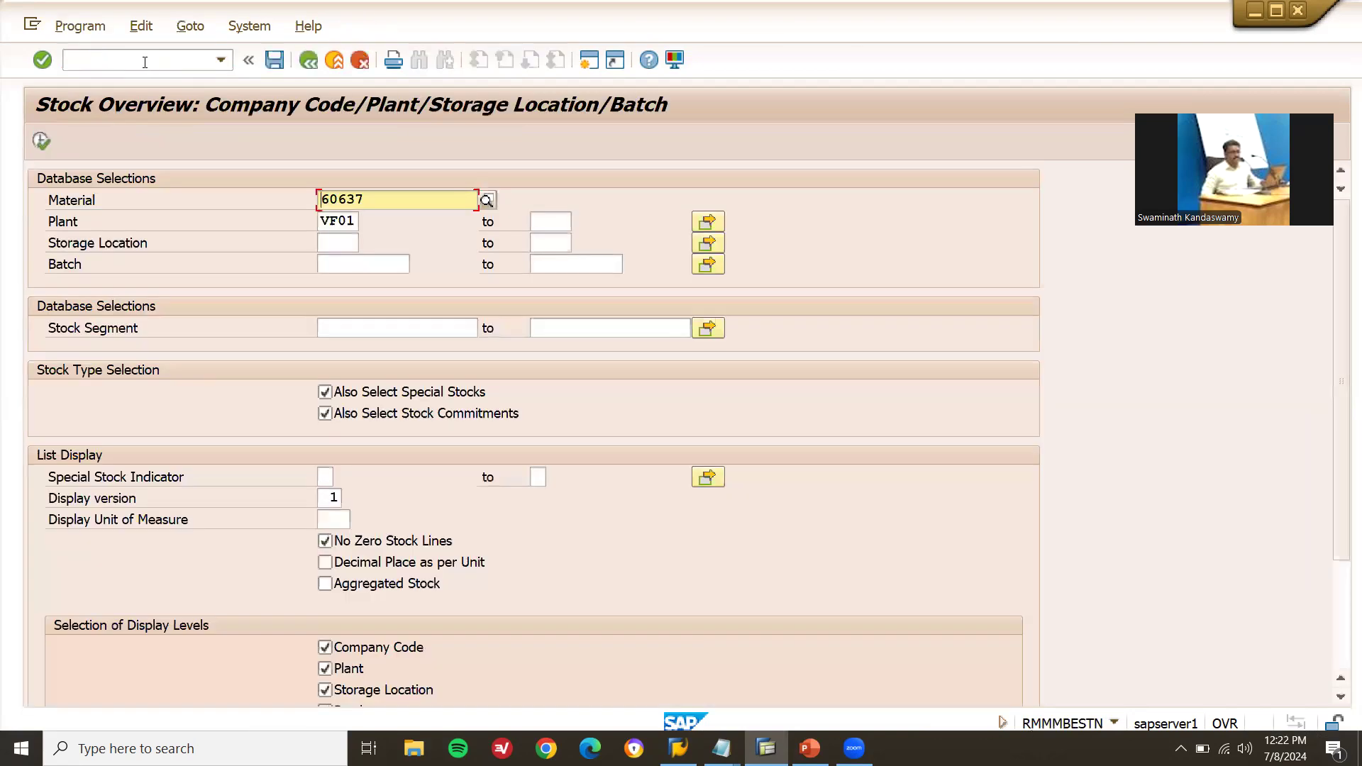
click(51, 140)
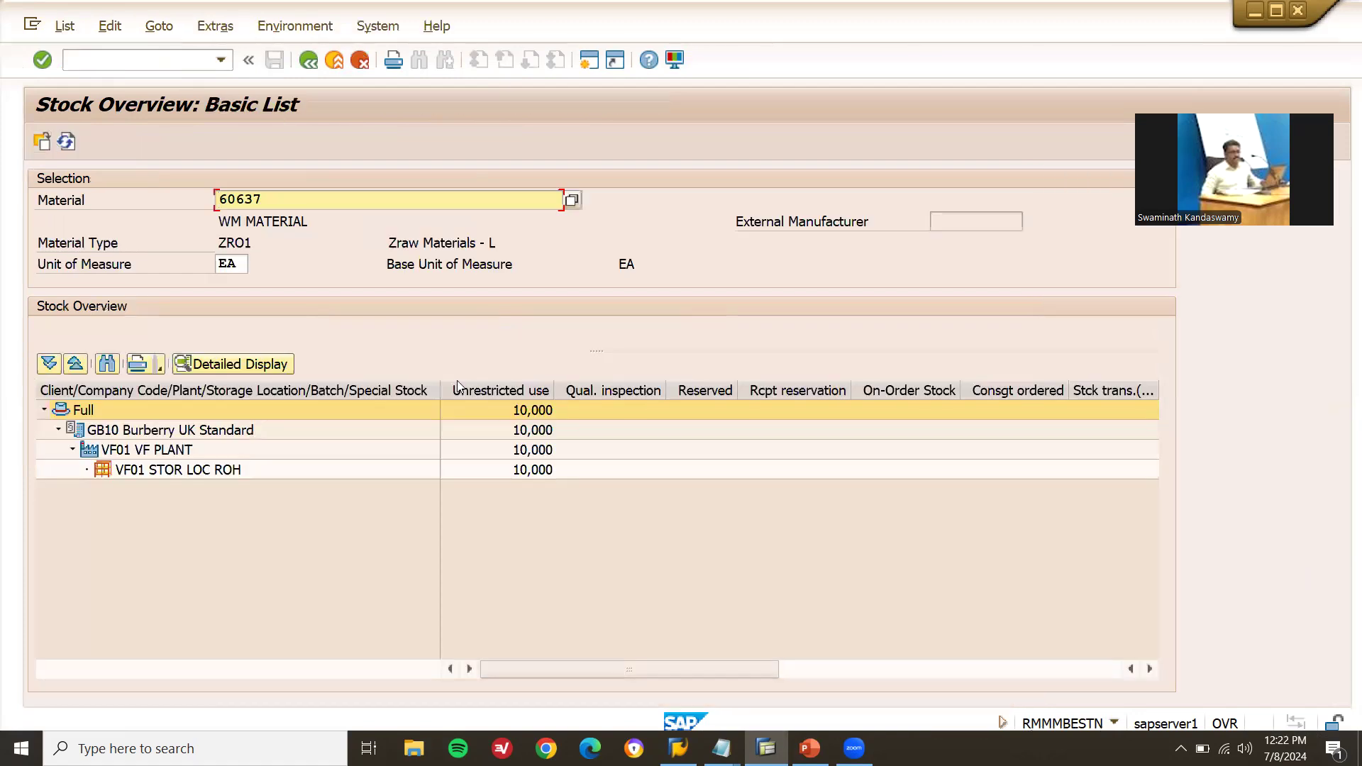
click(223, 474)
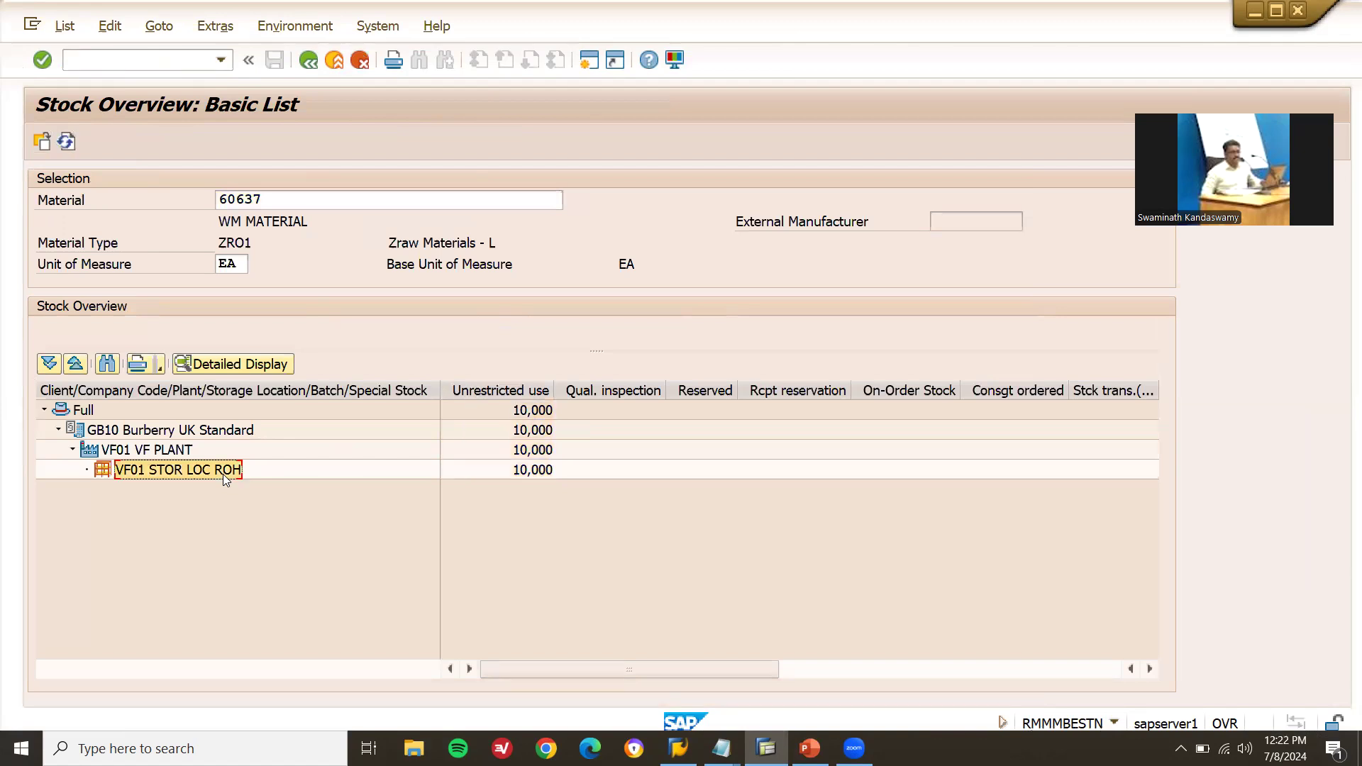
click(522, 475)
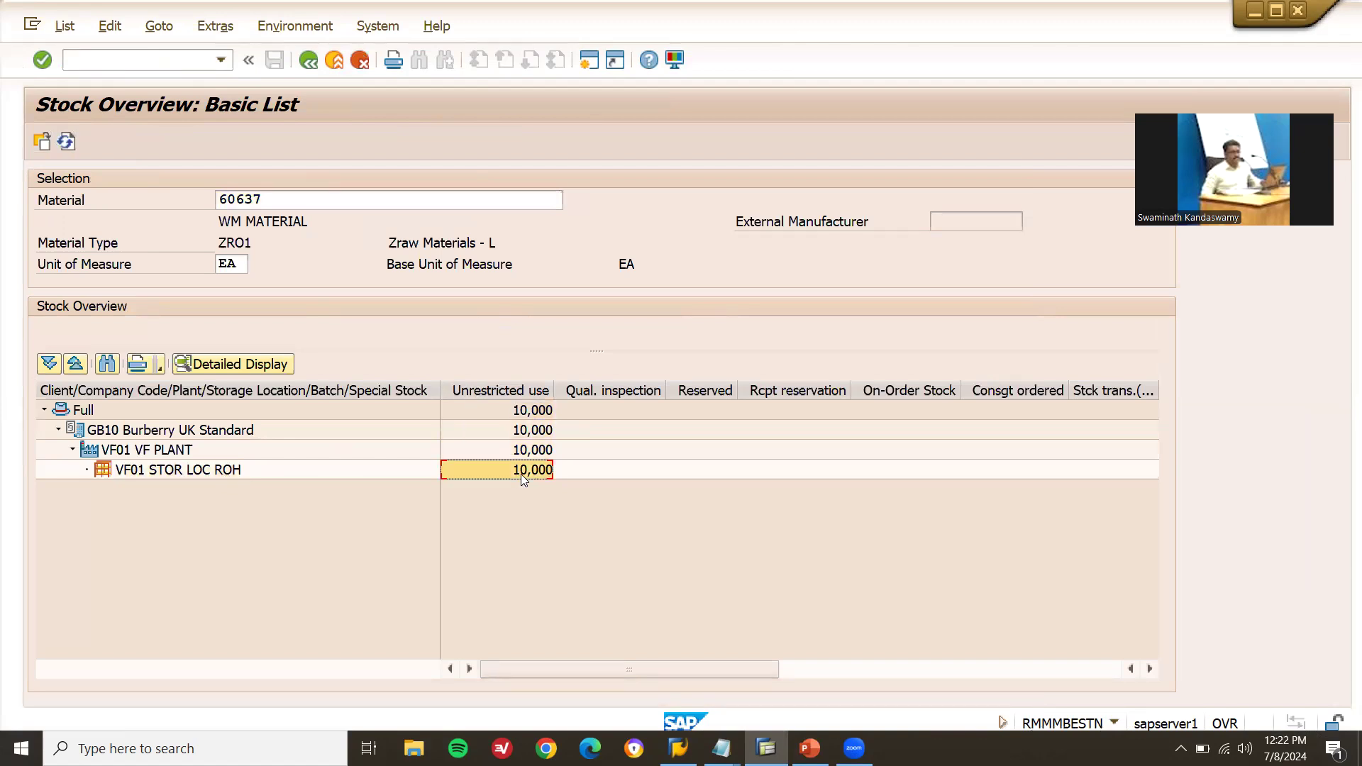
key(F3)
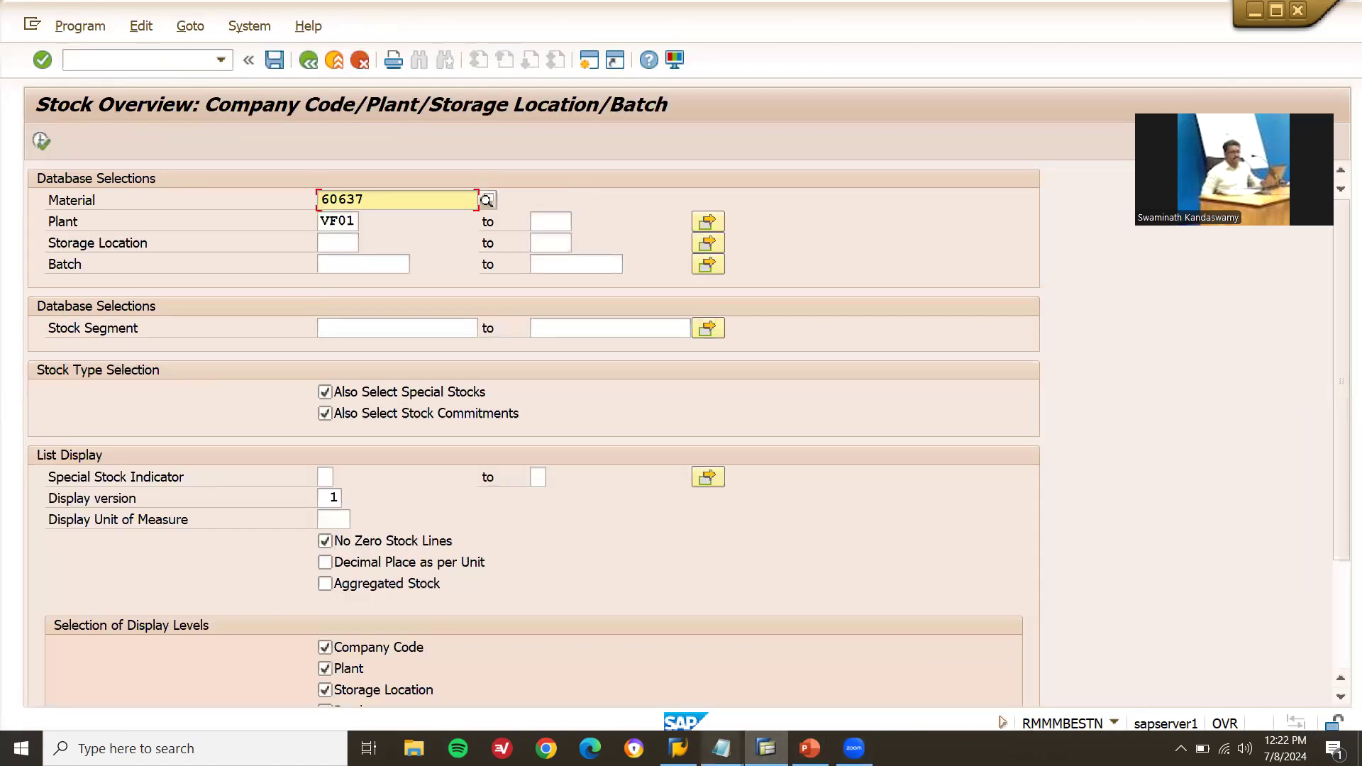
Switch to Notepad, select the storage bin number noted for material 60637, and return to SAP
mouse_move(721, 750)
click(820, 674)
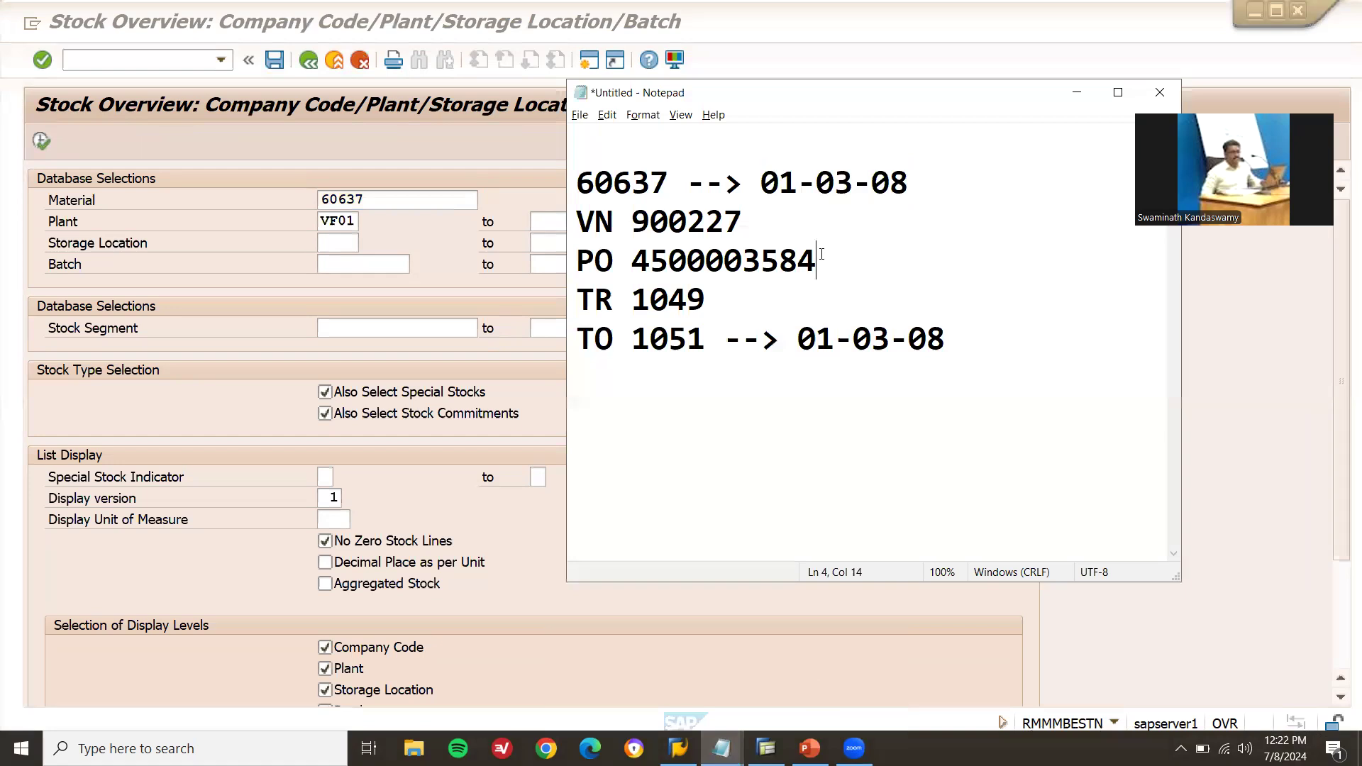
click(755, 191)
key(shift+End)
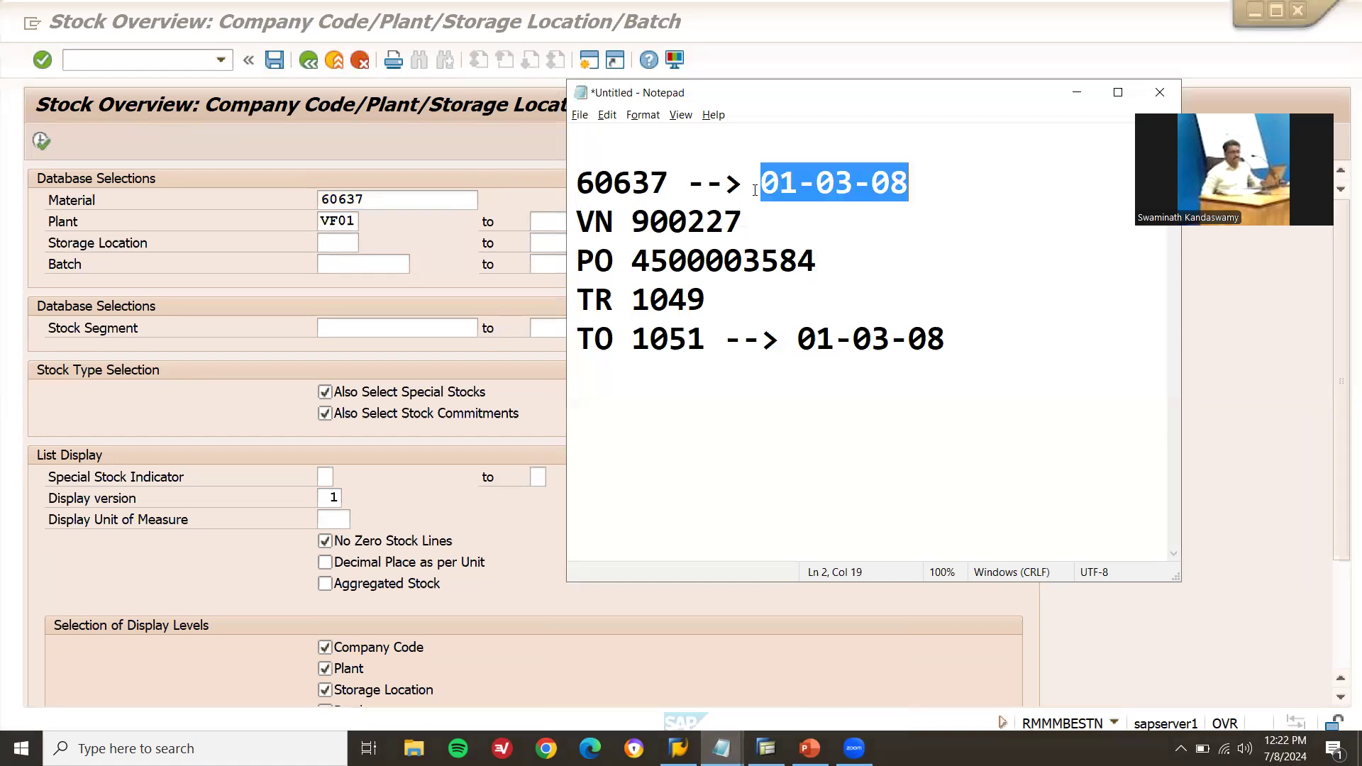
key(alt+Tab)
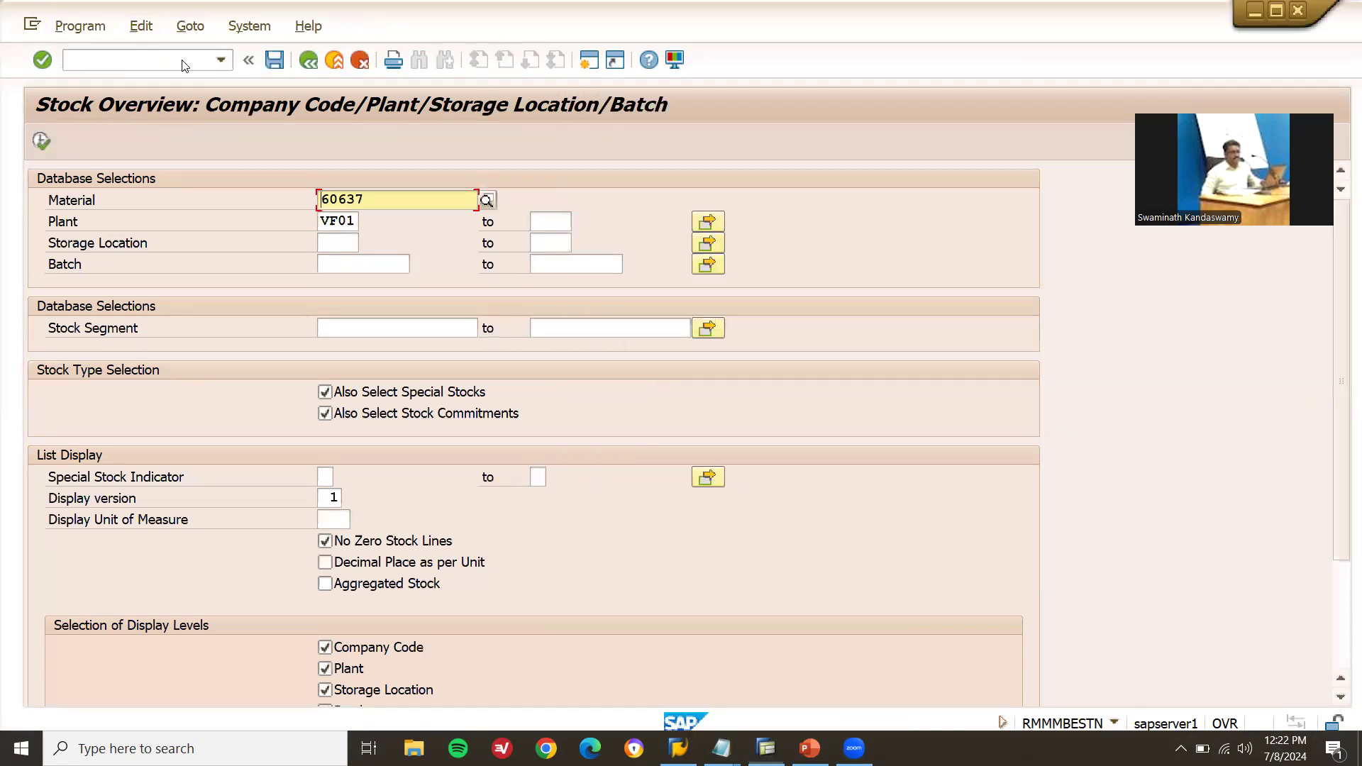
Run bin status report LX03 for storage type V01 and storage bin 01-03-08, check the bin's material, and leave the overview
text(/NLX03)
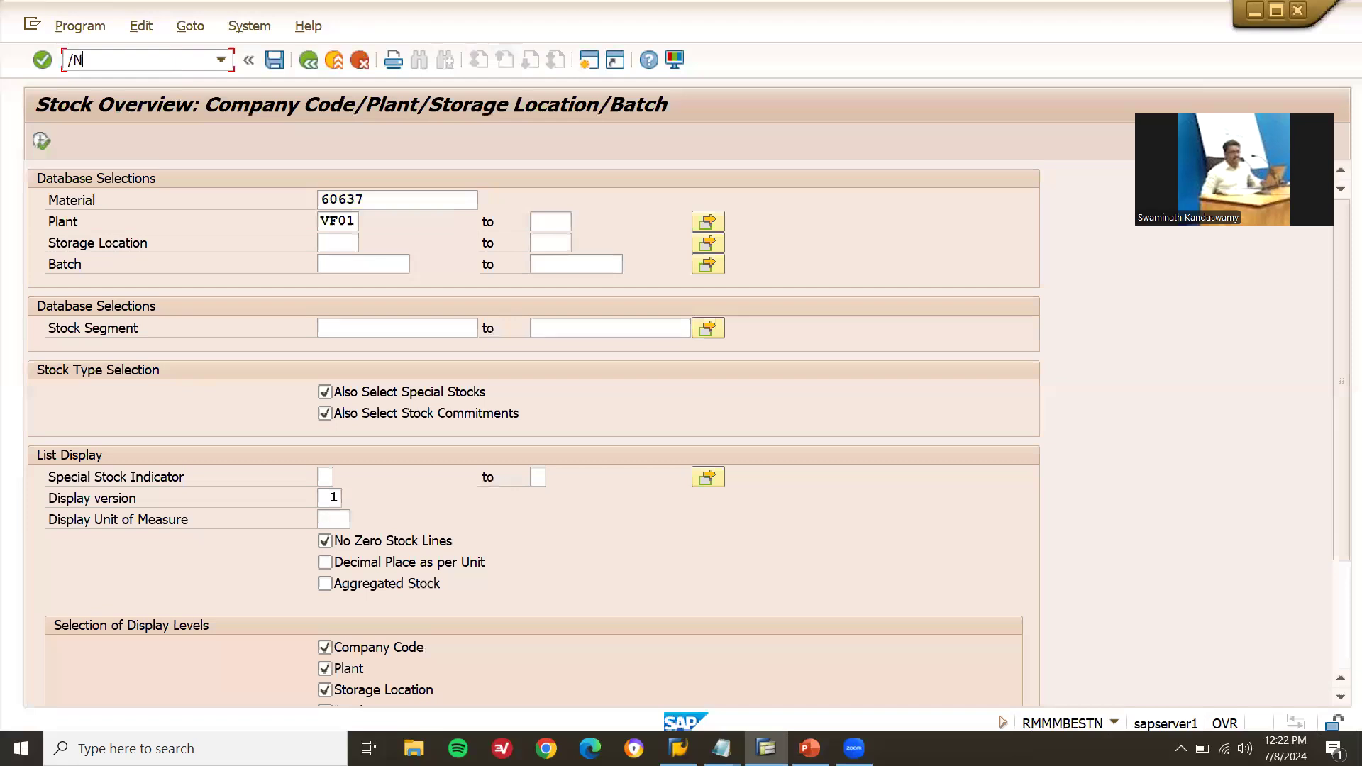
key(Return)
key(Tab)
text(V01)
key(Tab)
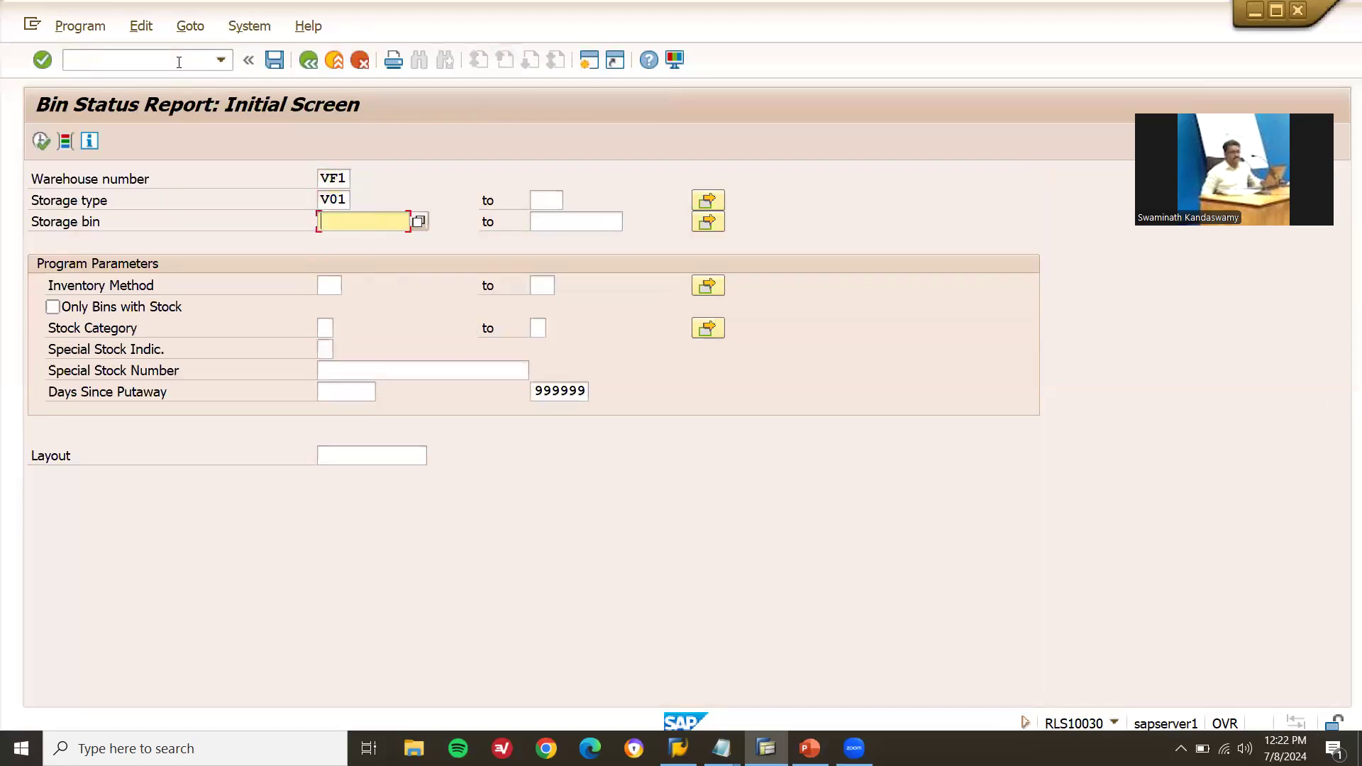
text(01-03-08)
click(42, 142)
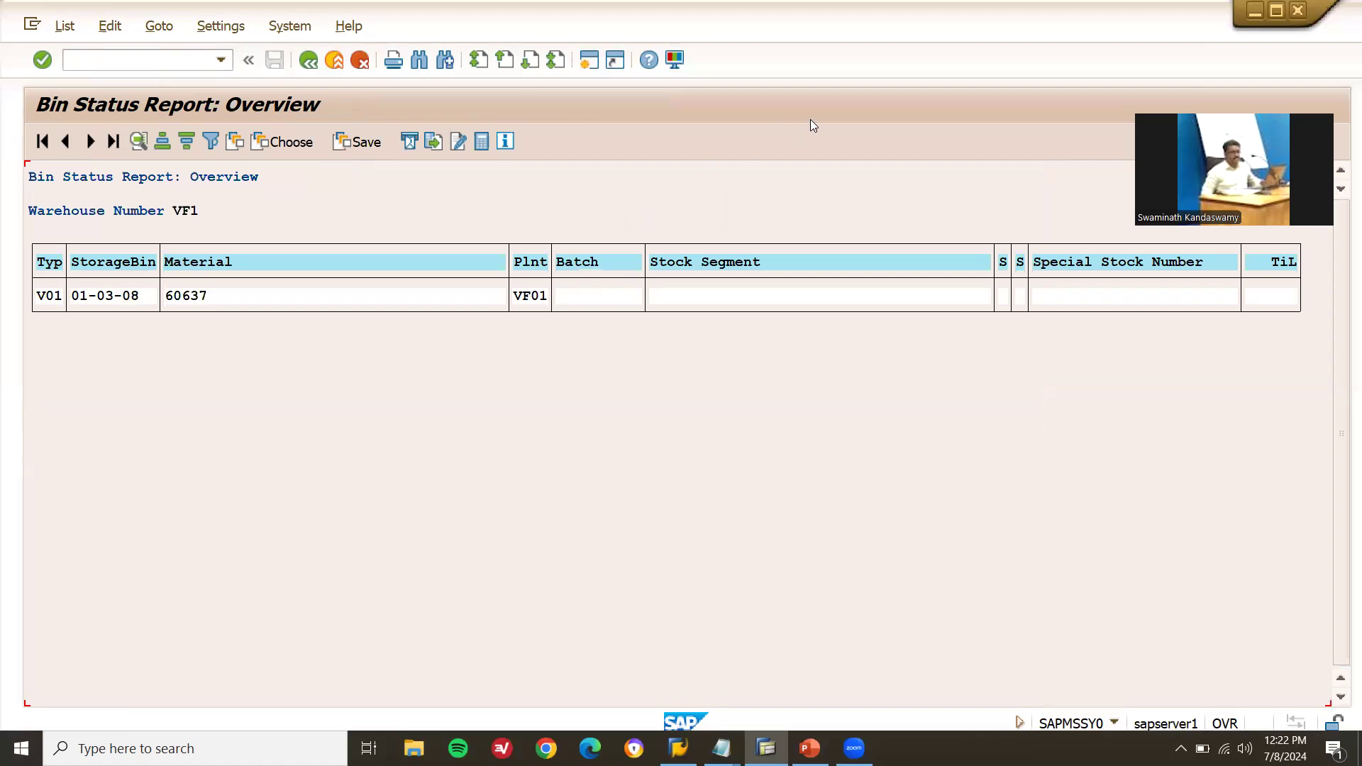
key(F3)
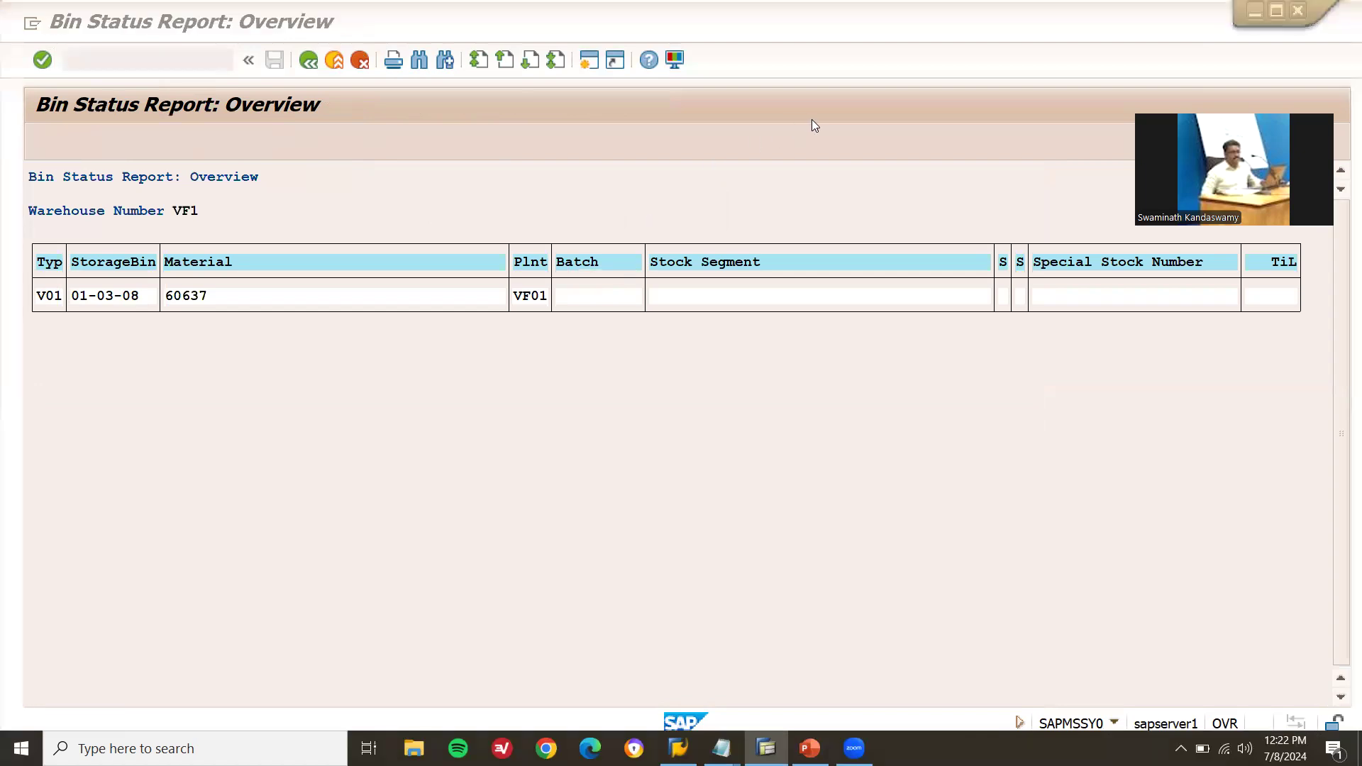